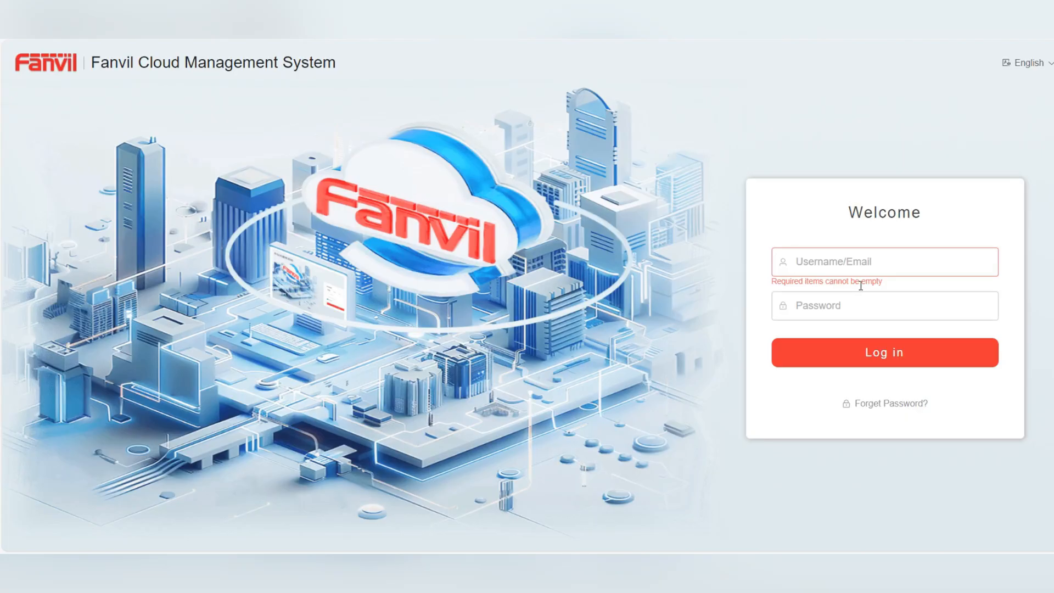
# Log in with the installer account's username and password
pyautogui.click(845, 266)
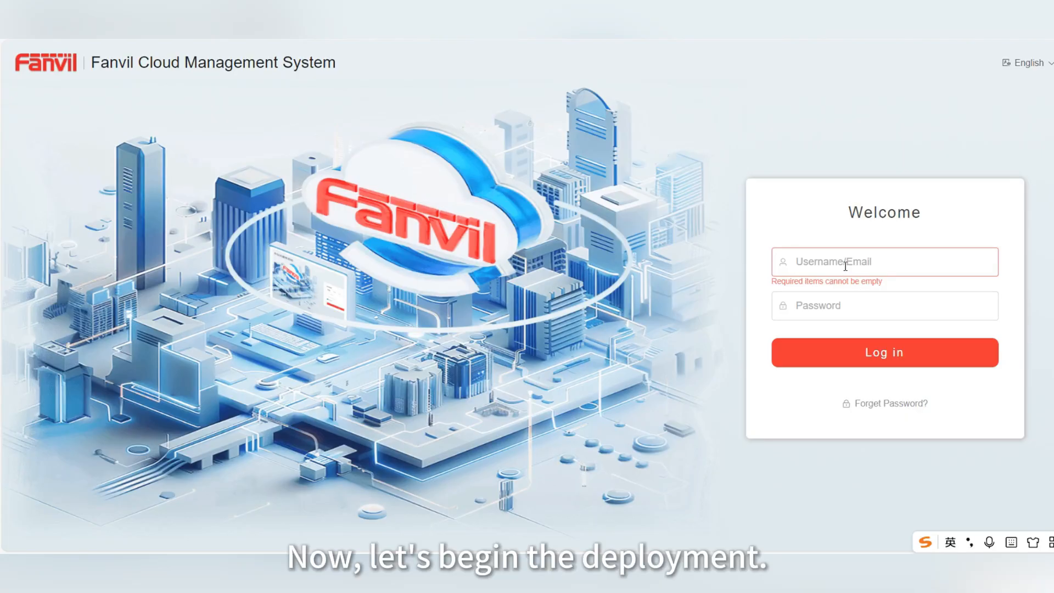
pyautogui.write('kimi-')
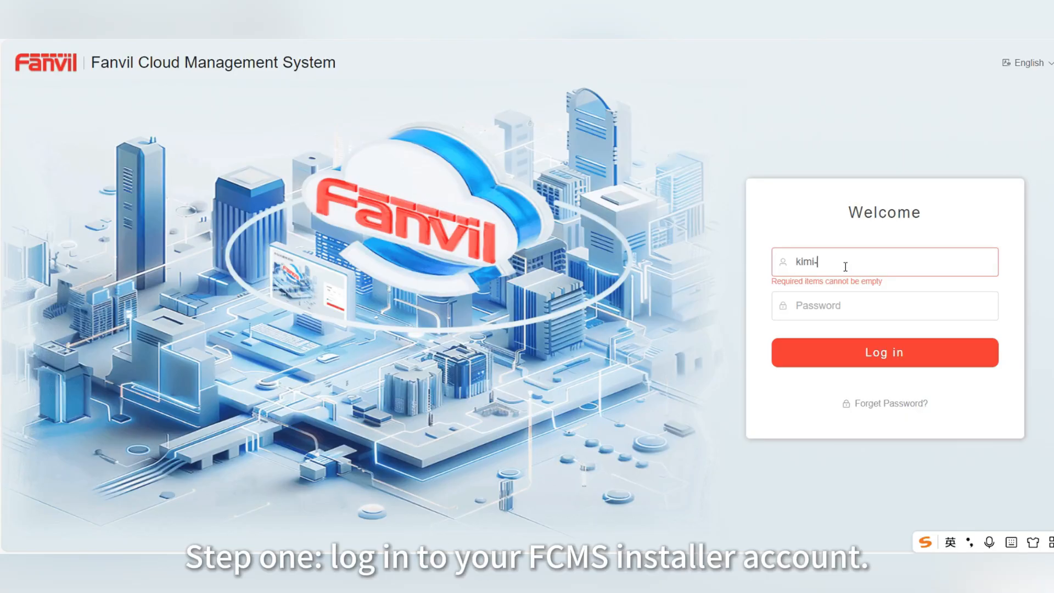
pyautogui.write('i')
pyautogui.press('Tab')
pyautogui.write('•••••••••')
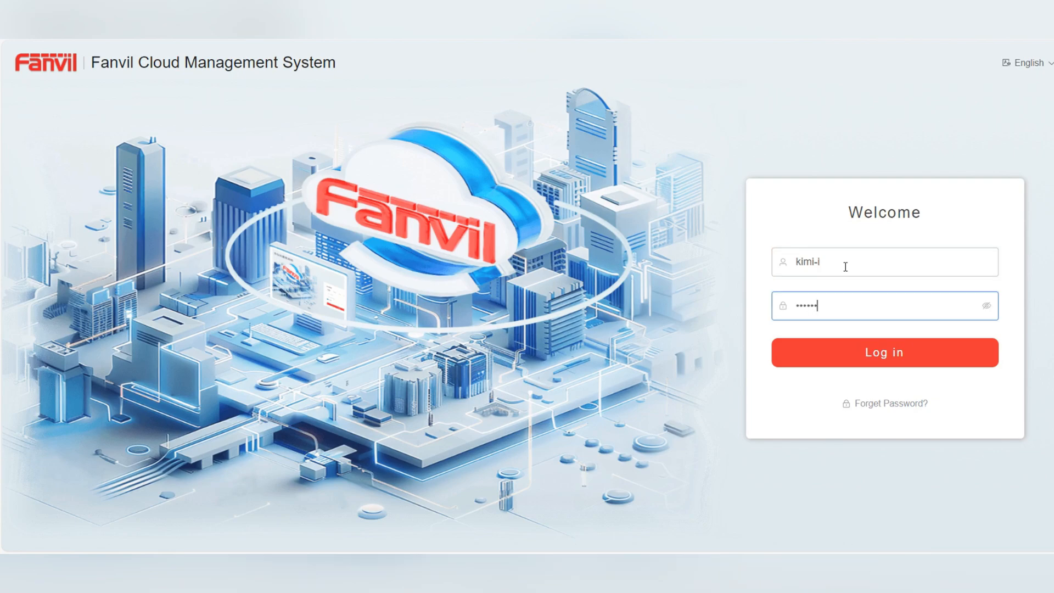
pyautogui.write('•')
pyautogui.click(863, 349)
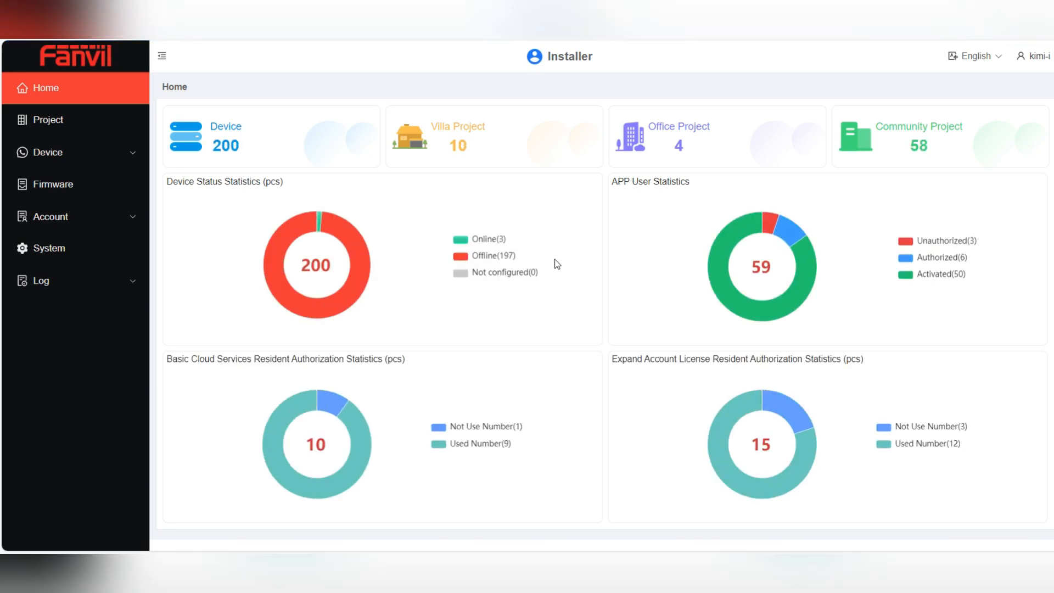
# Add community project TEST001 under Project > Community with the With Indoor Station option
pyautogui.click(97, 128)
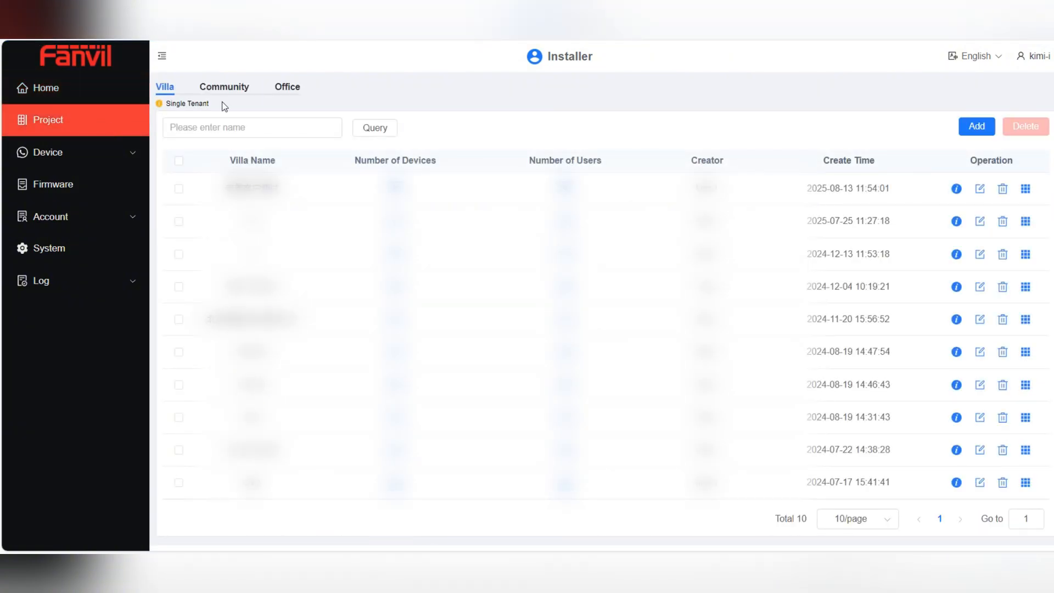
pyautogui.click(223, 97)
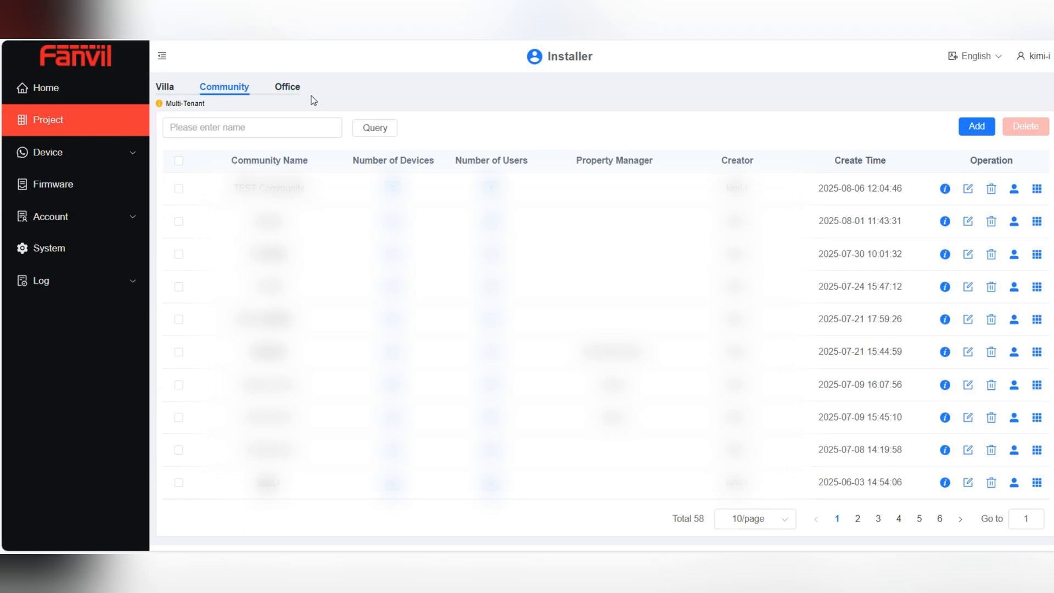
pyautogui.click(976, 127)
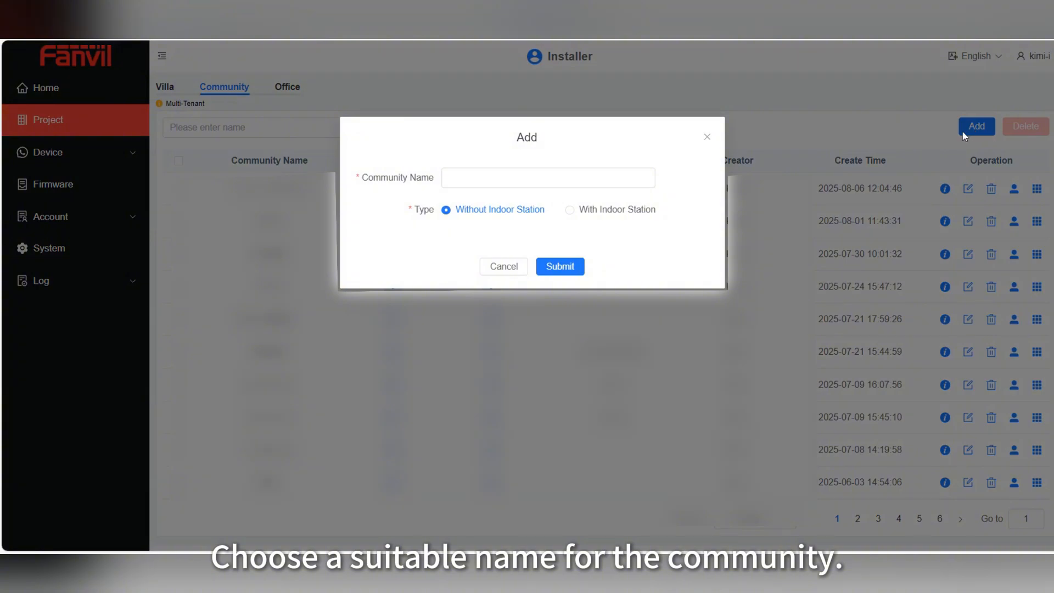
pyautogui.click(464, 176)
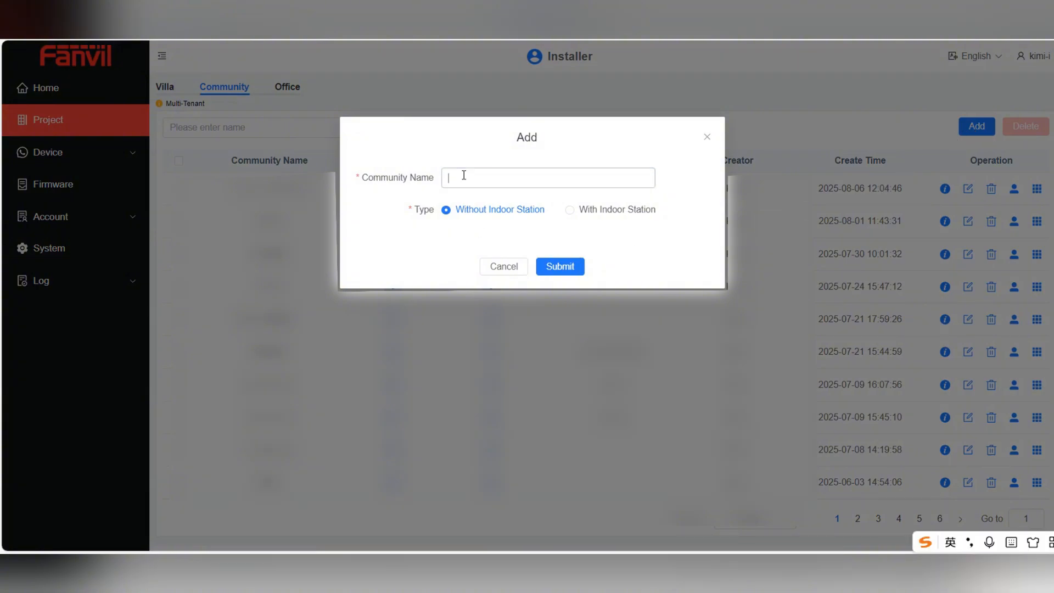
pyautogui.write('T')
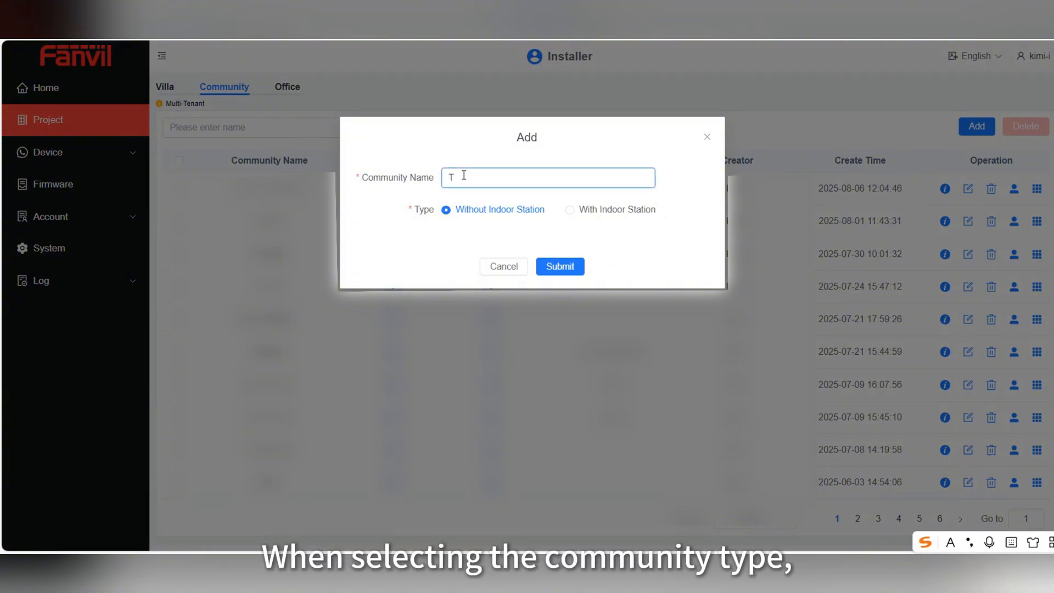
pyautogui.write('EST001')
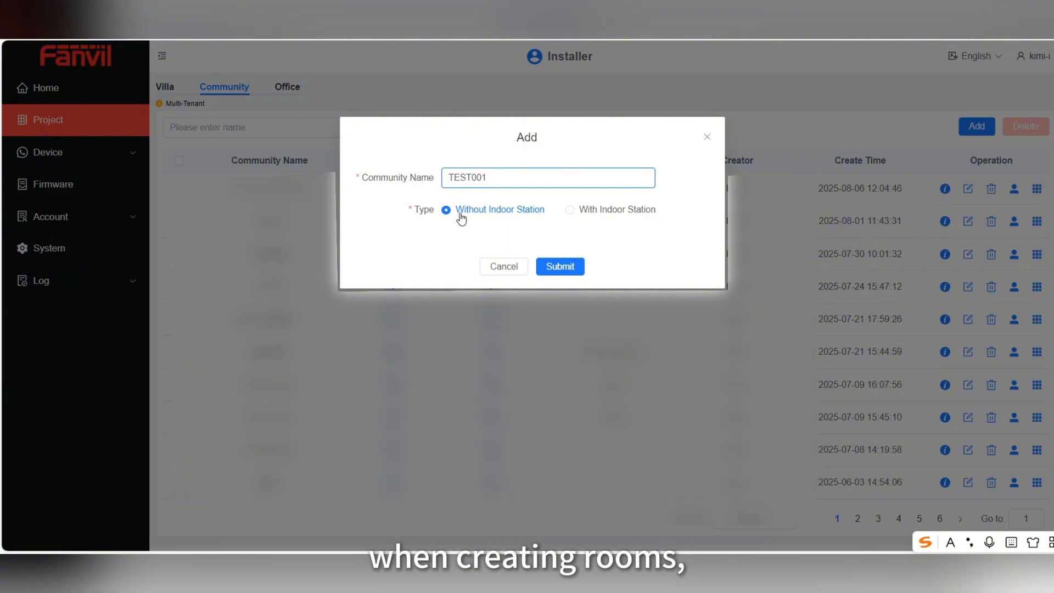
pyautogui.click(610, 216)
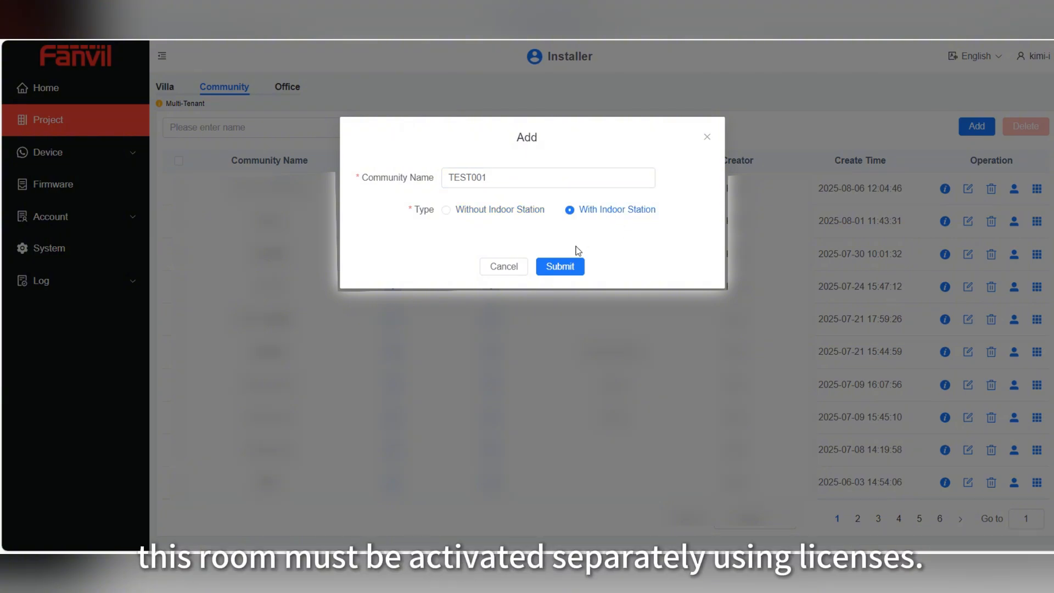
pyautogui.click(567, 266)
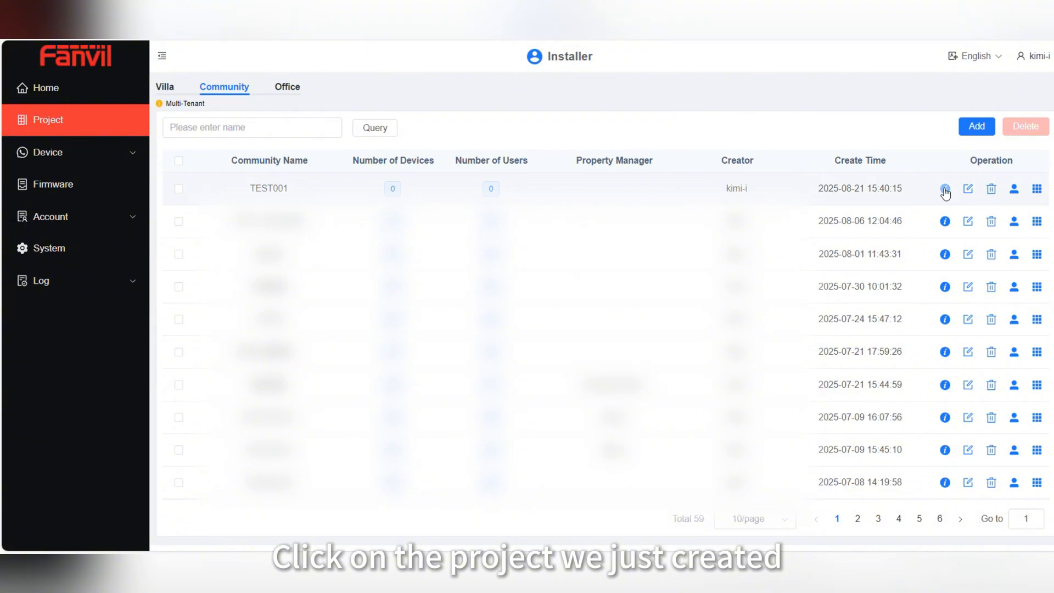
# Add building1 to TEST001's Community and open its empty room list
pyautogui.click(945, 189)
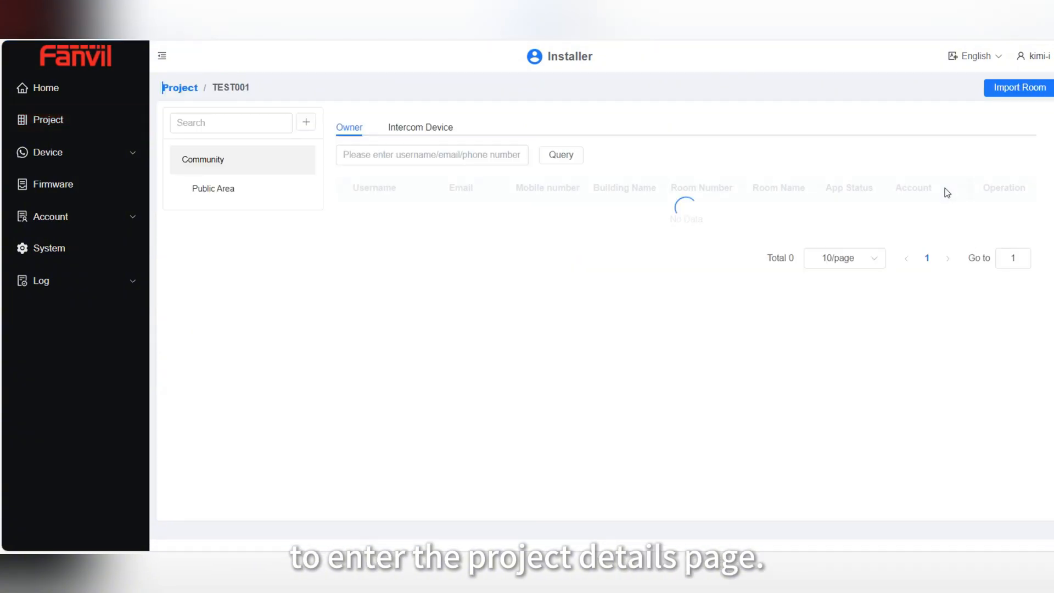
pyautogui.click(311, 125)
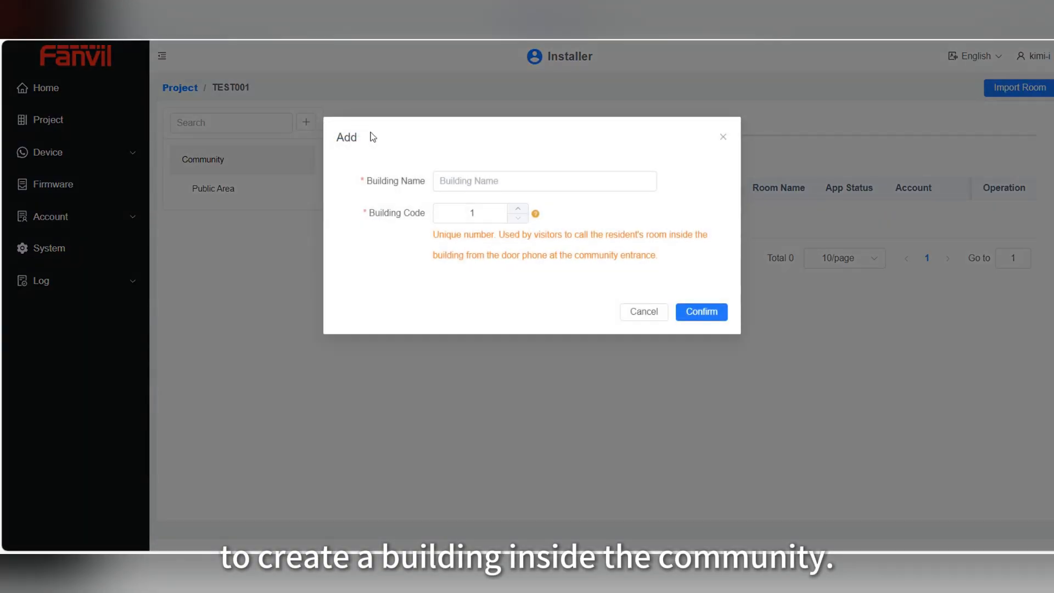
pyautogui.click(501, 176)
pyautogui.write('building1')
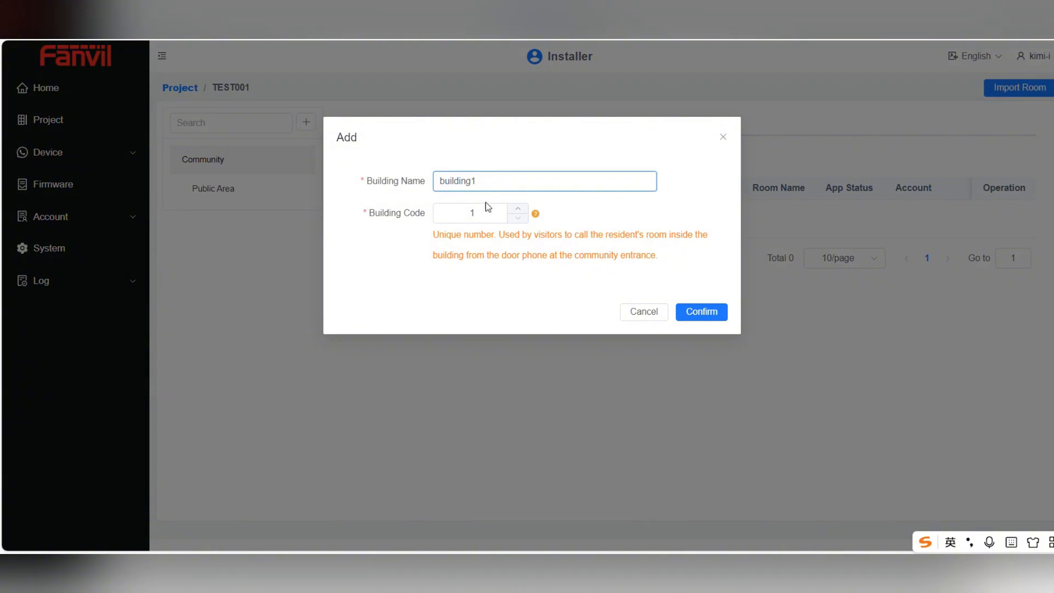
pyautogui.click(702, 312)
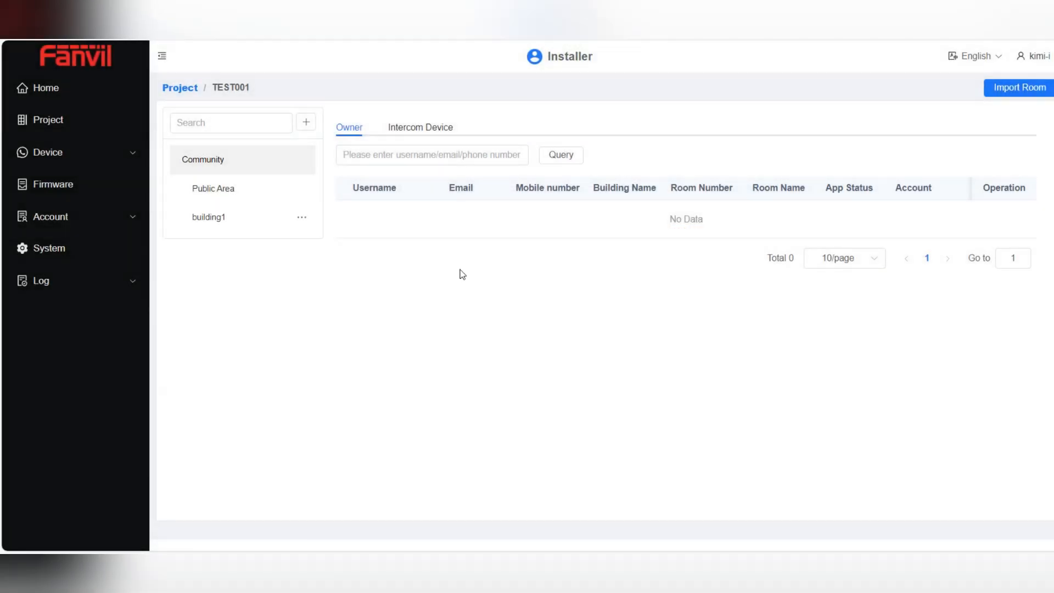
pyautogui.click(250, 228)
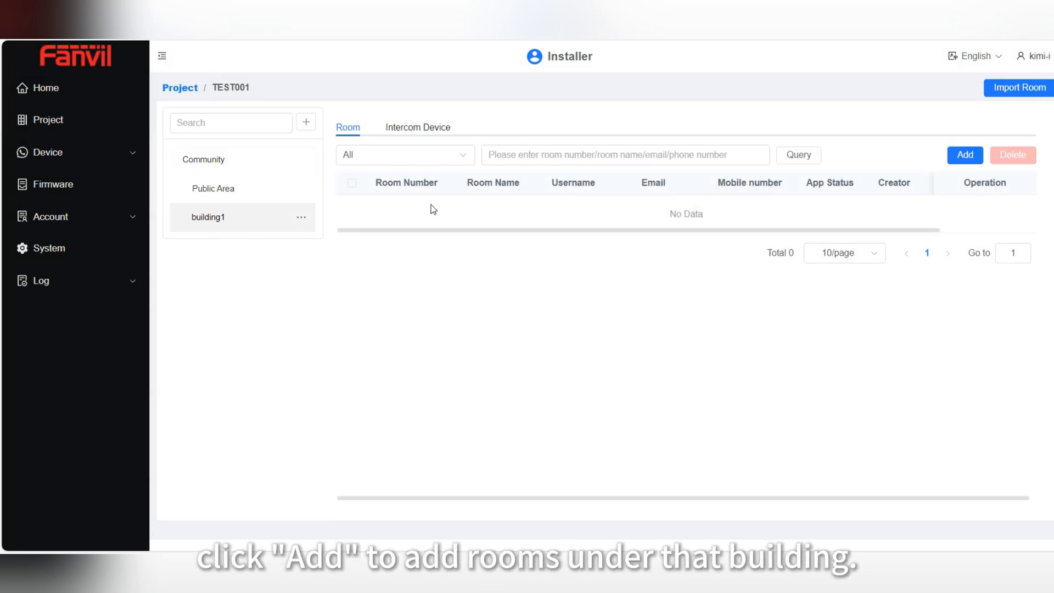
# Start room 101 in building1, named room101, with the Indoor Unit and App call type
pyautogui.click(964, 155)
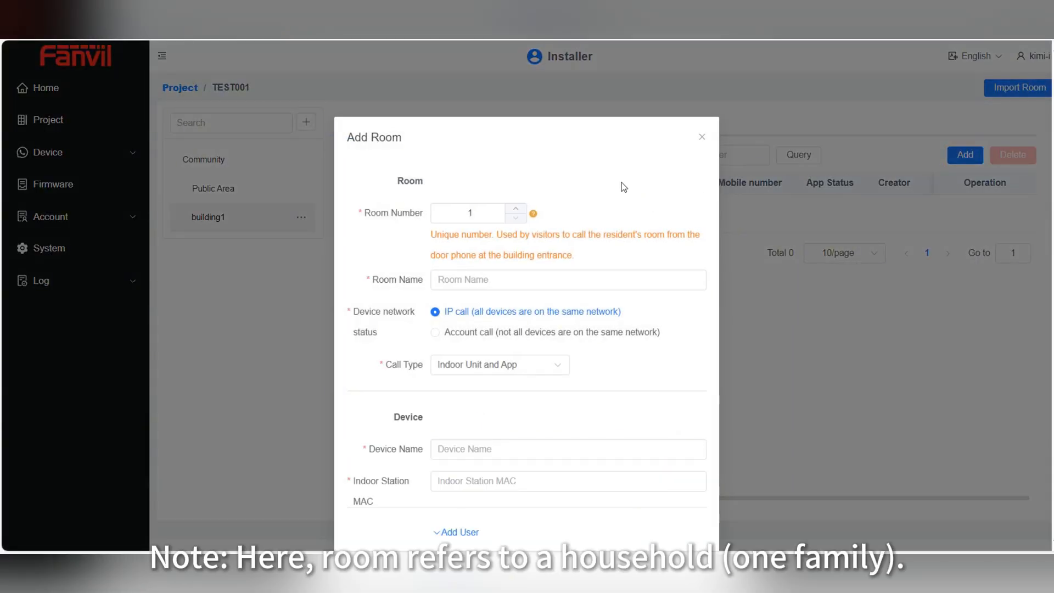
pyautogui.scroll(-1, 624, 187)
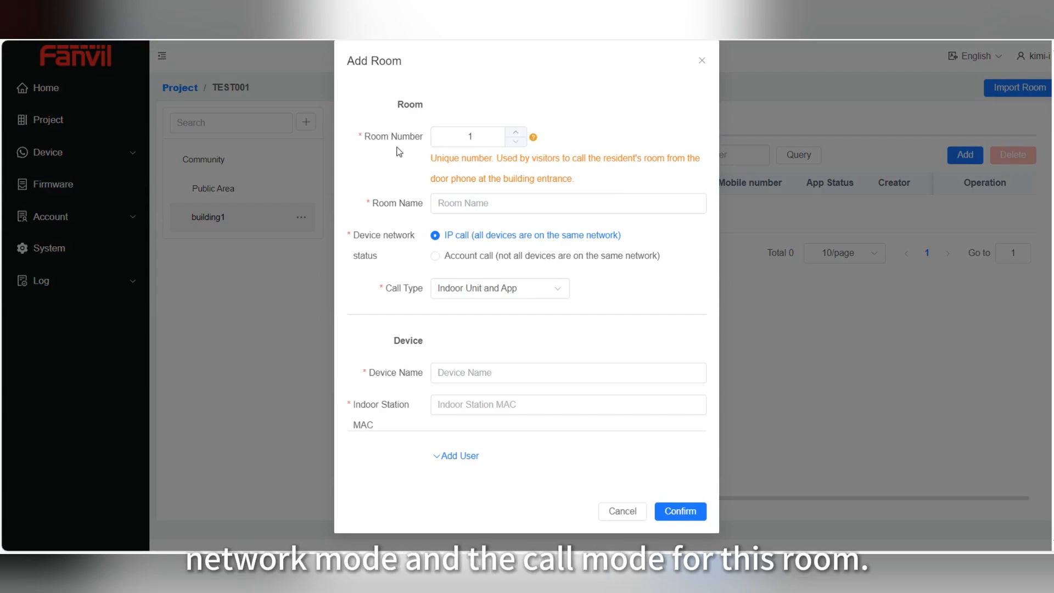
pyautogui.click(498, 141)
pyautogui.write('01')
pyautogui.click(489, 201)
pyautogui.write('r')
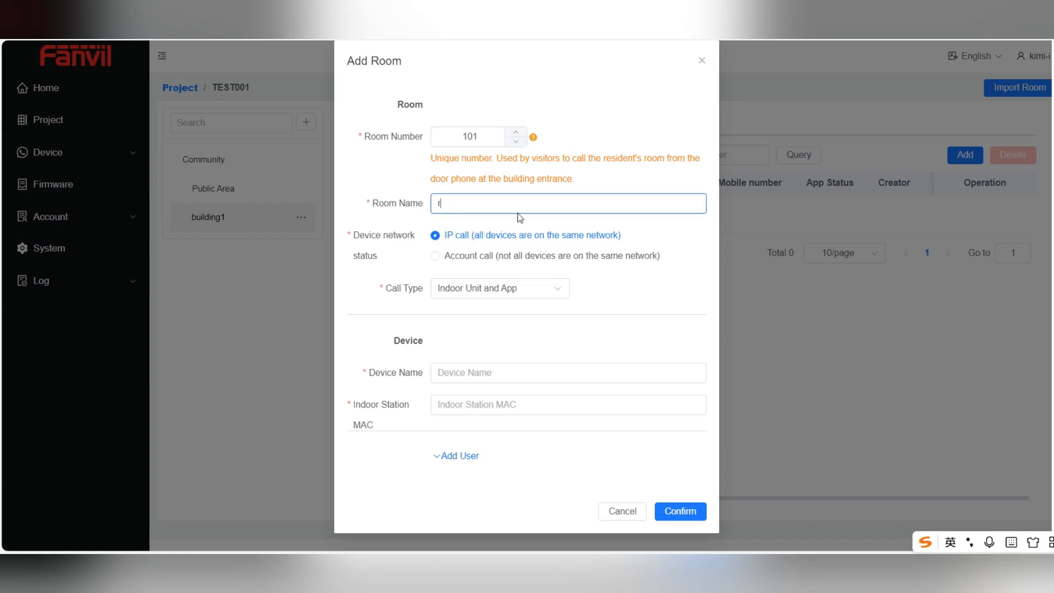
pyautogui.write('oom101')
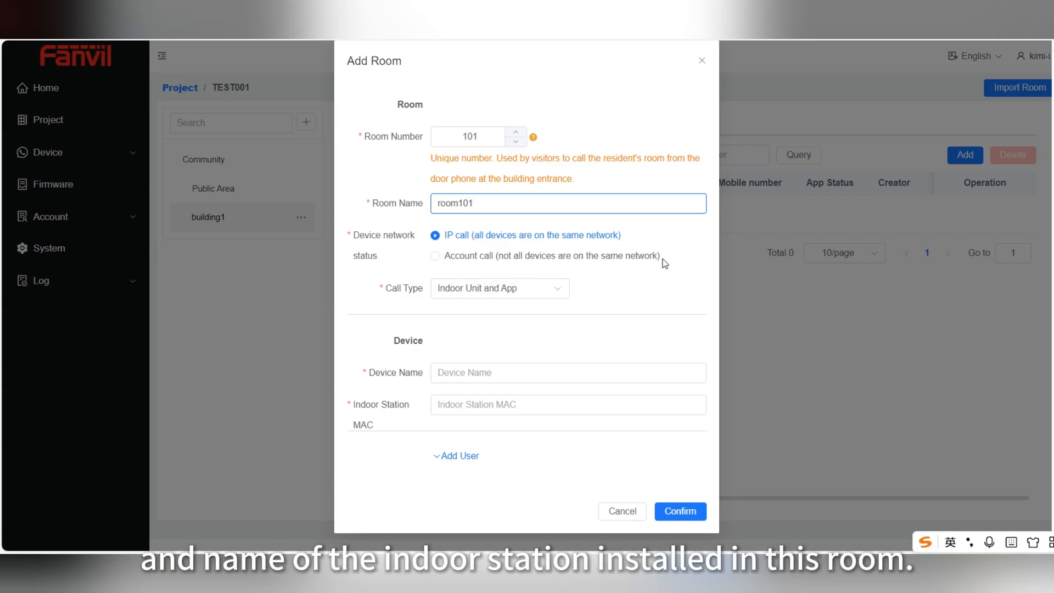
pyautogui.click(553, 293)
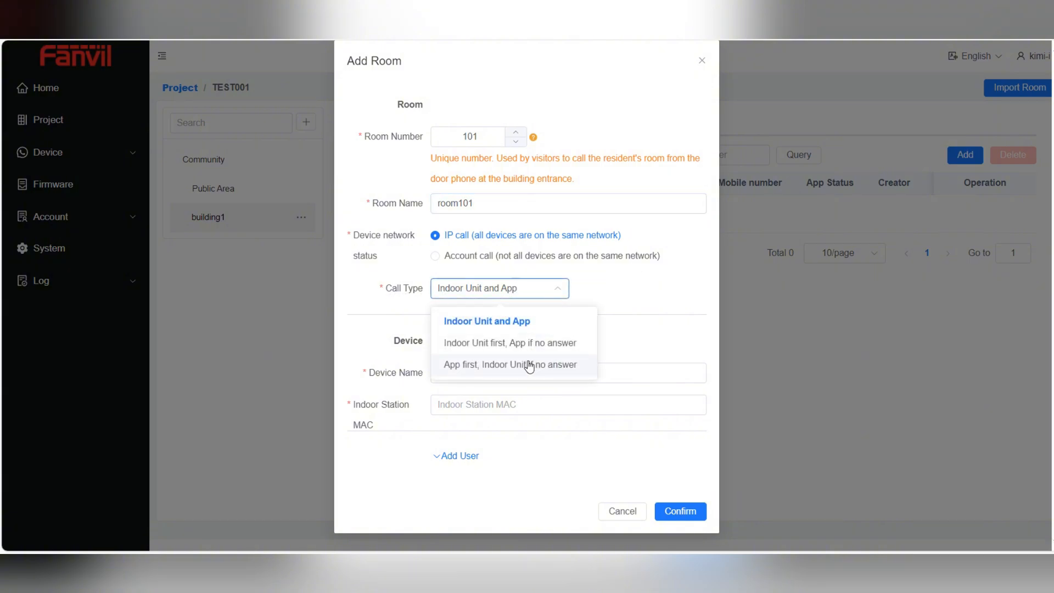
pyautogui.click(543, 294)
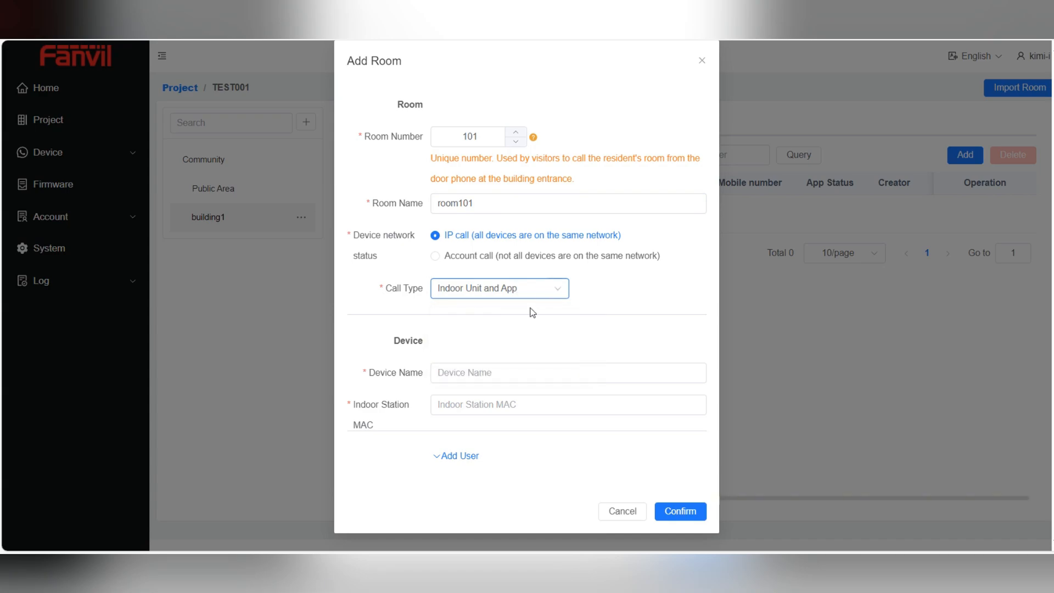
pyautogui.click(533, 295)
pyautogui.click(535, 293)
# Give the room indoor station 'indoor 507', pasting its MAC address from the notes
pyautogui.click(468, 373)
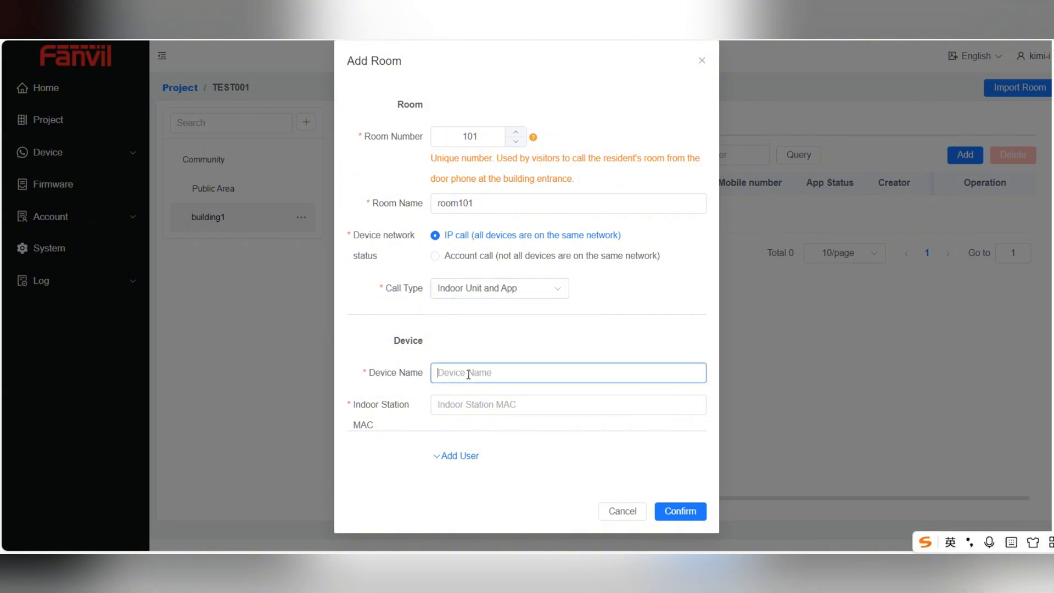
pyautogui.write('indoor i 507')
pyautogui.click(485, 401)
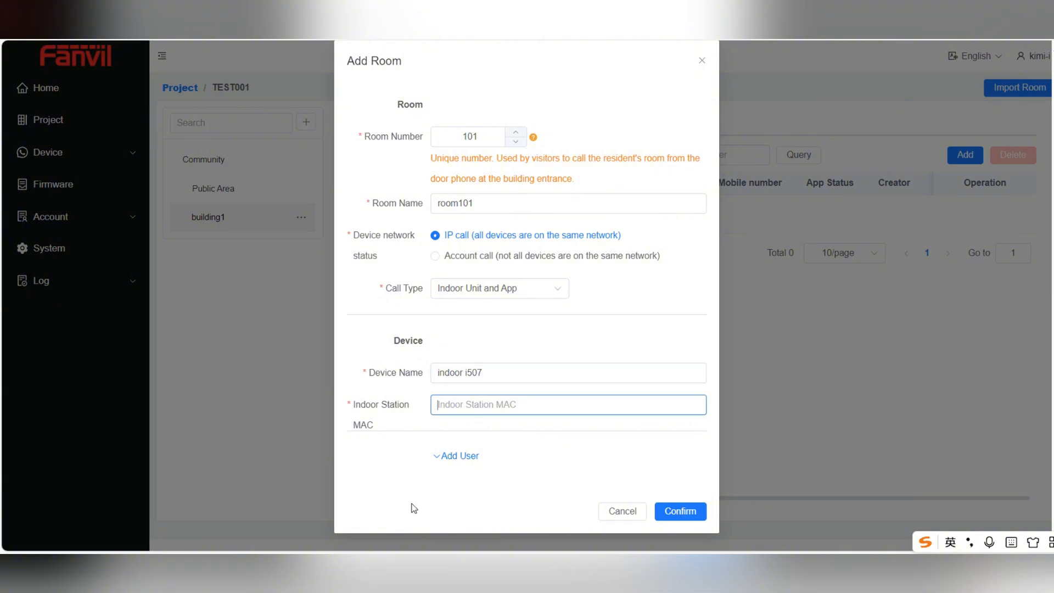
pyautogui.click(404, 565)
pyautogui.click(459, 523)
pyautogui.moveTo(402, 147); pyautogui.dragTo(317, 147)
pyautogui.hotkey('ctrl', 'c')
pyautogui.click(892, 114)
pyautogui.click(489, 404)
pyautogui.hotkey('ctrl', 'v')
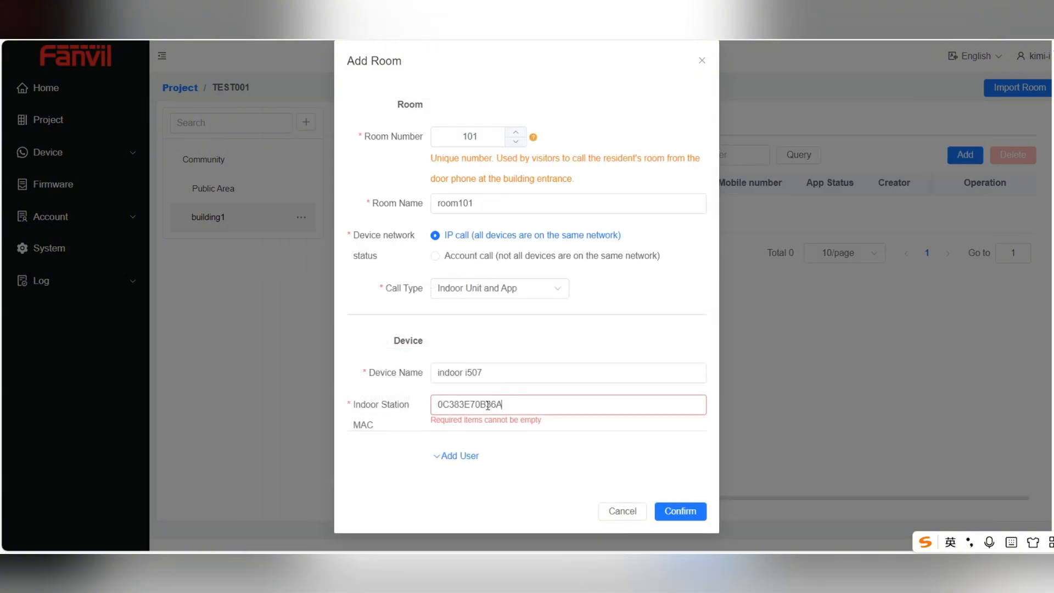
# Skip adding a resident and create room101 with its indoor station
pyautogui.click(451, 457)
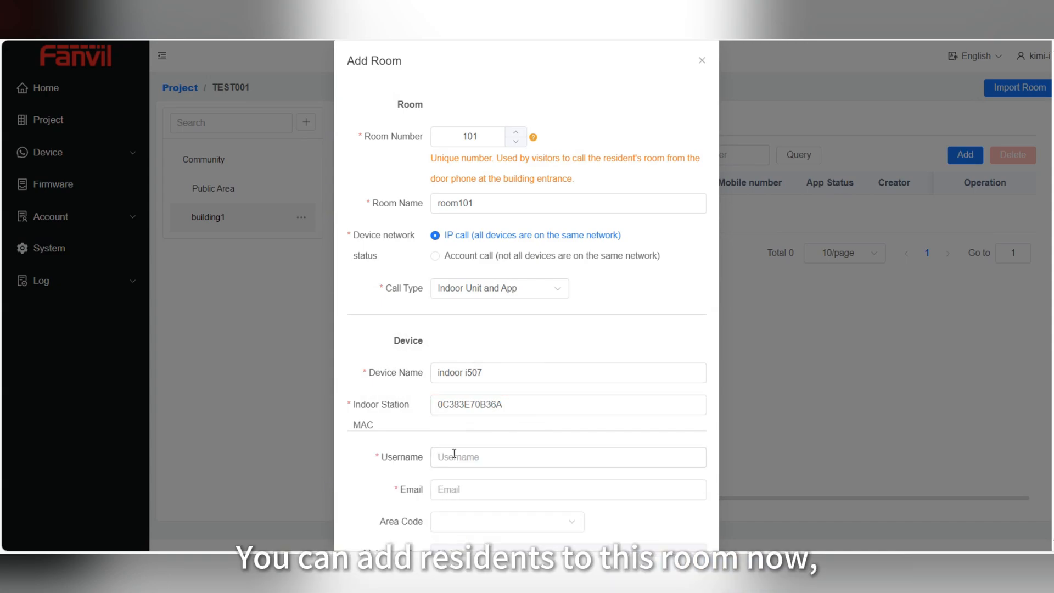
pyautogui.scroll(-2, 453, 483)
pyautogui.scroll(-1, 456, 483)
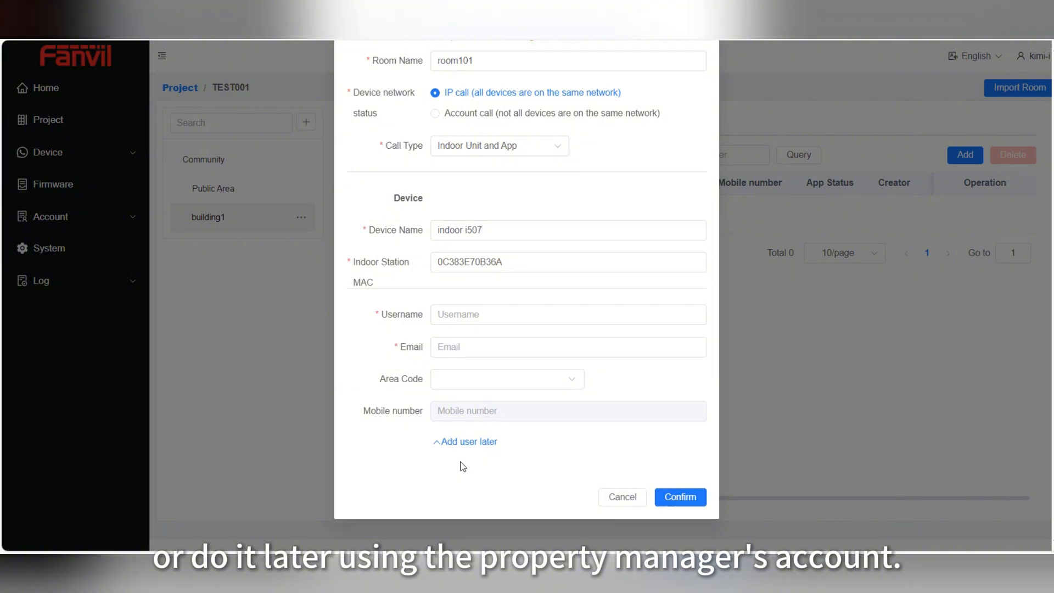
pyautogui.click(461, 444)
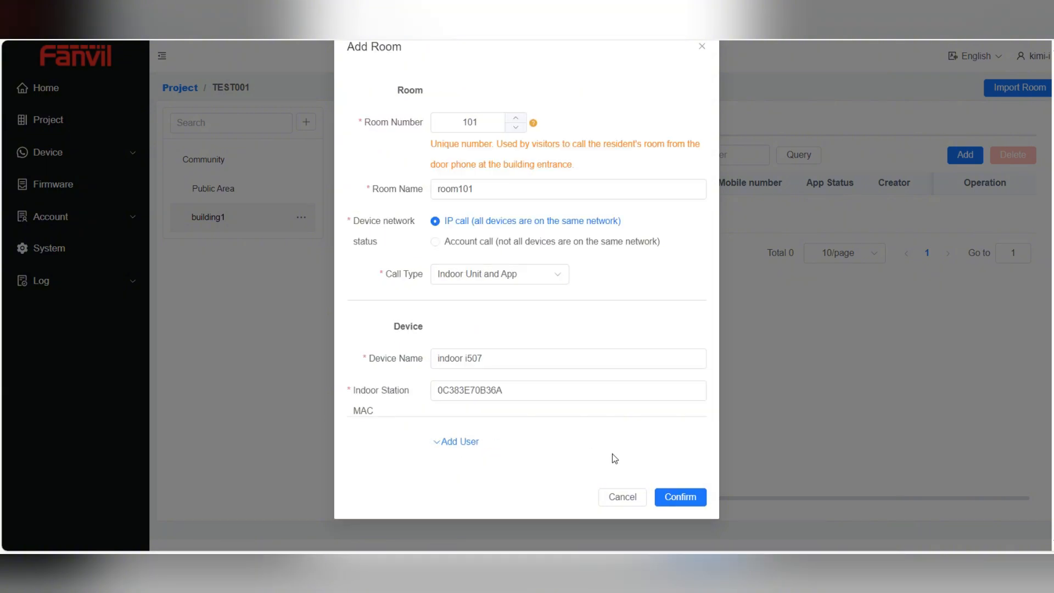
pyautogui.click(674, 497)
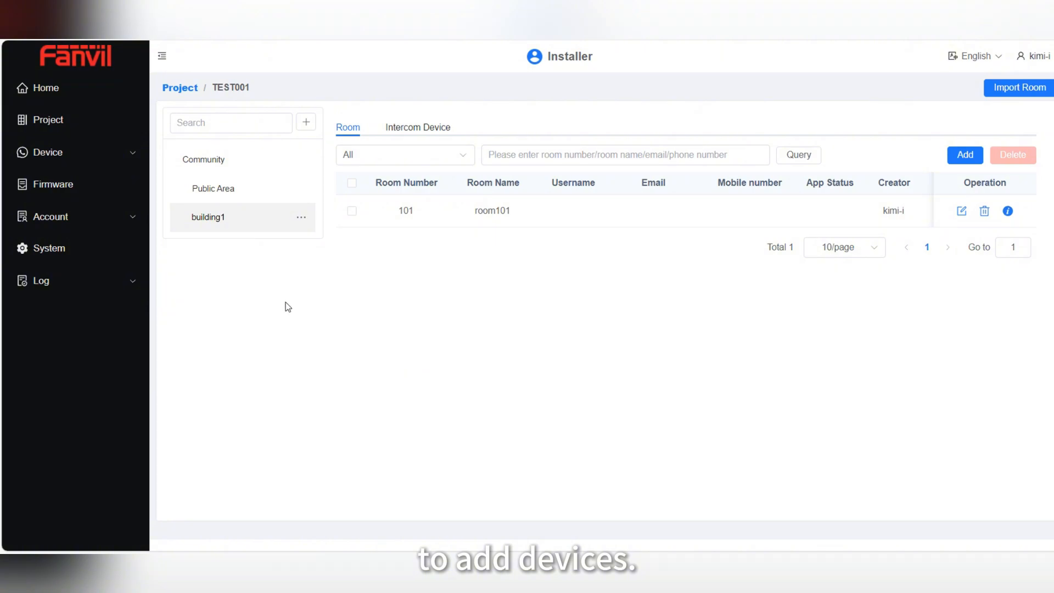
# Add Guard Station a320i to the Public Area with MAC 0C383E565839 copied from the notes
pyautogui.click(222, 197)
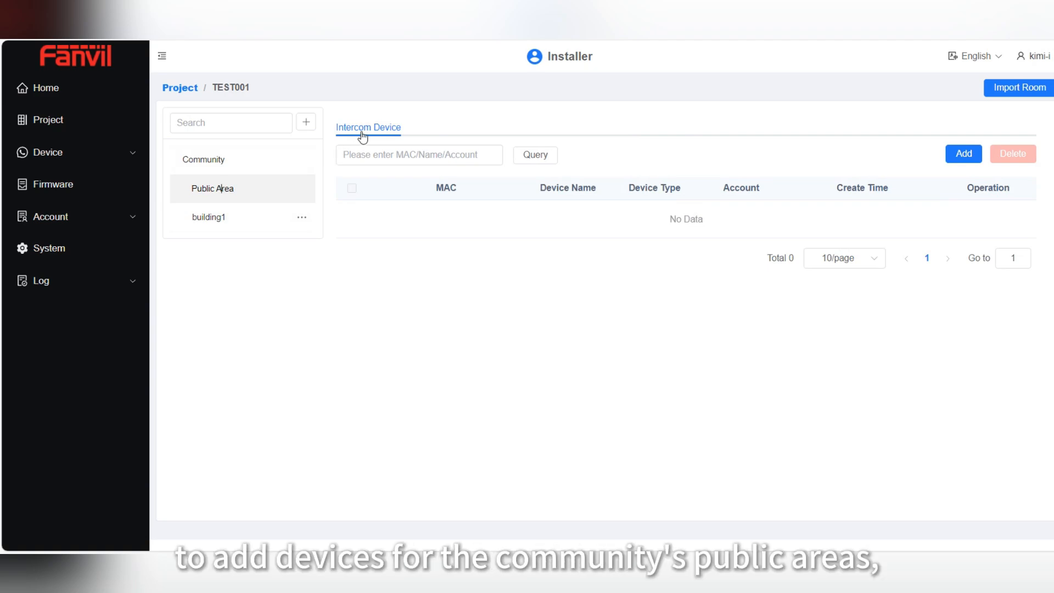
pyautogui.click(962, 159)
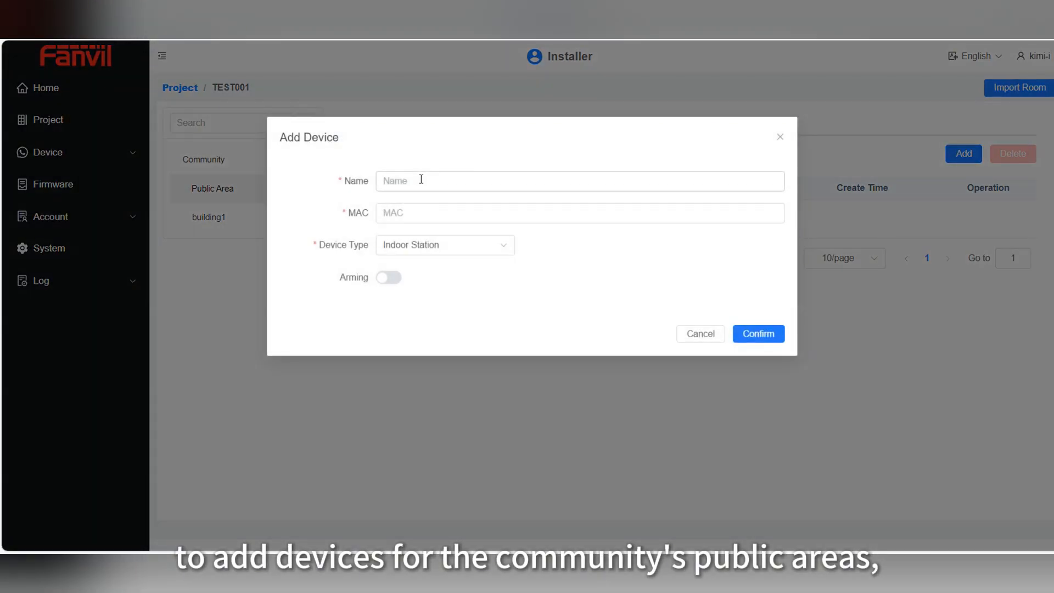
pyautogui.click(421, 179)
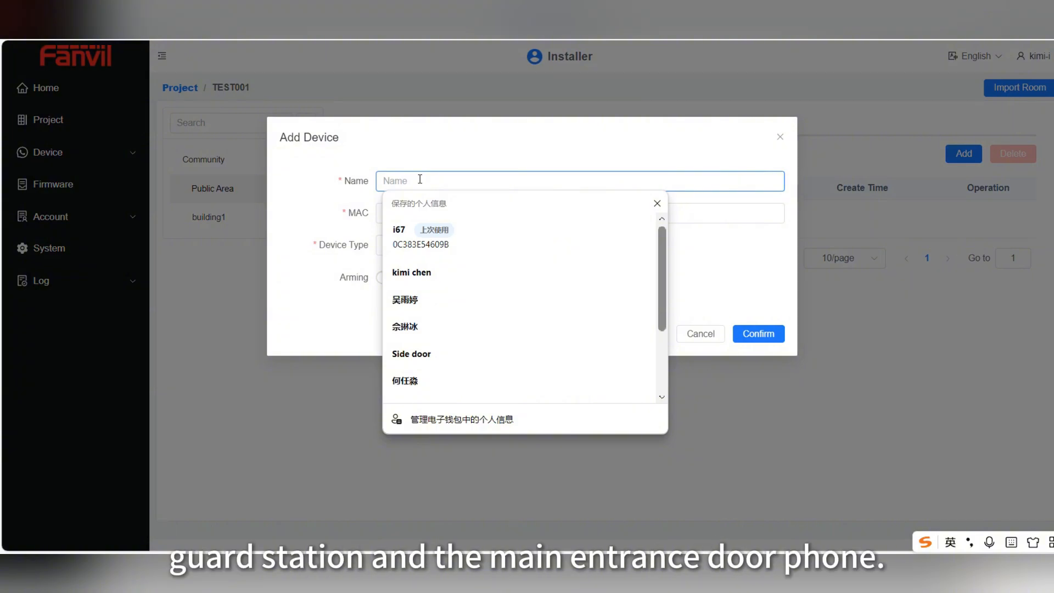
pyautogui.write('a320i')
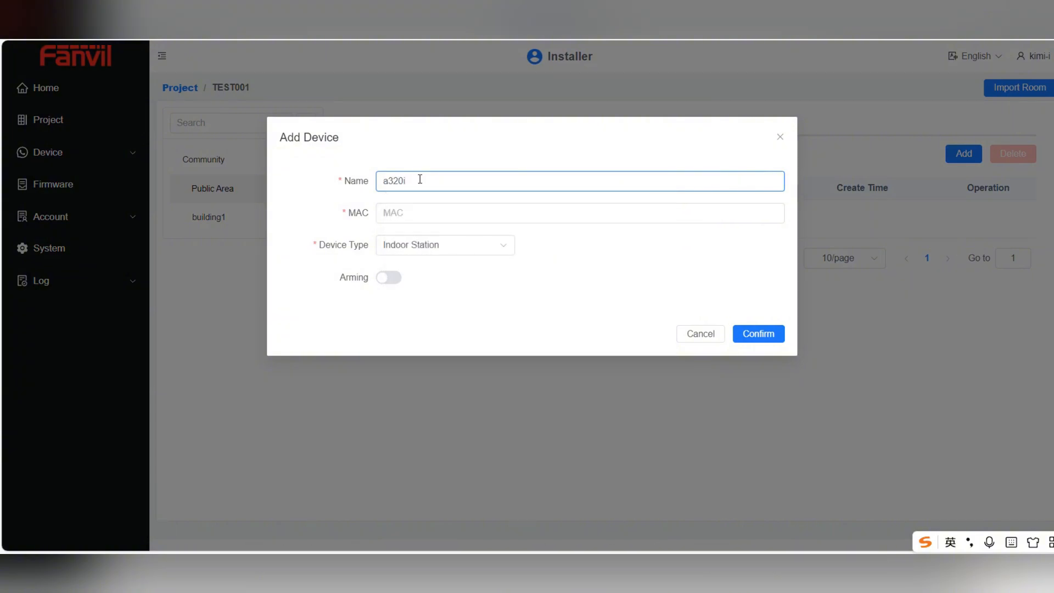
pyautogui.click(426, 213)
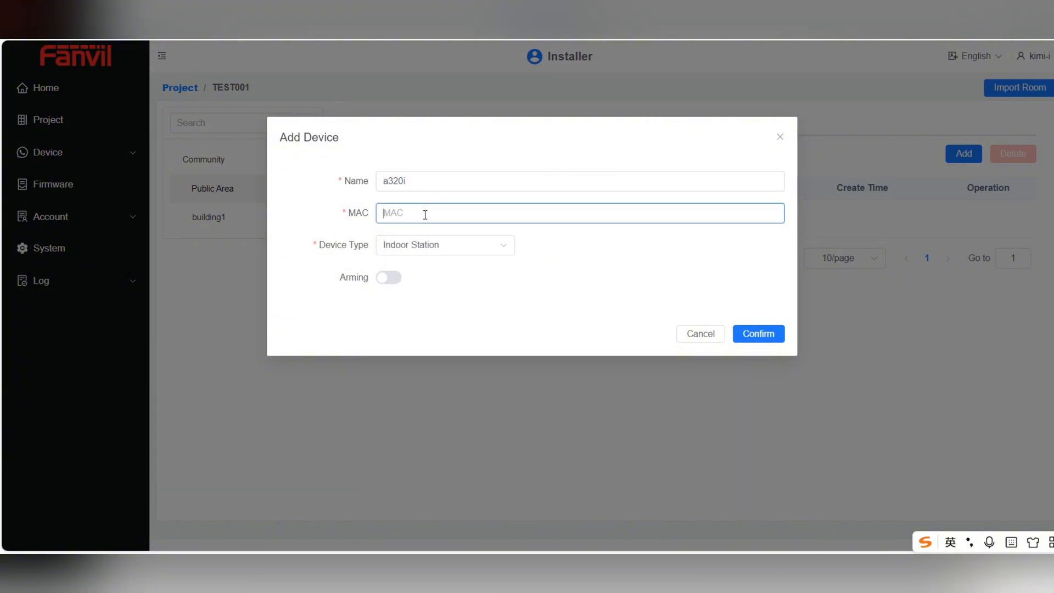
pyautogui.click(472, 506)
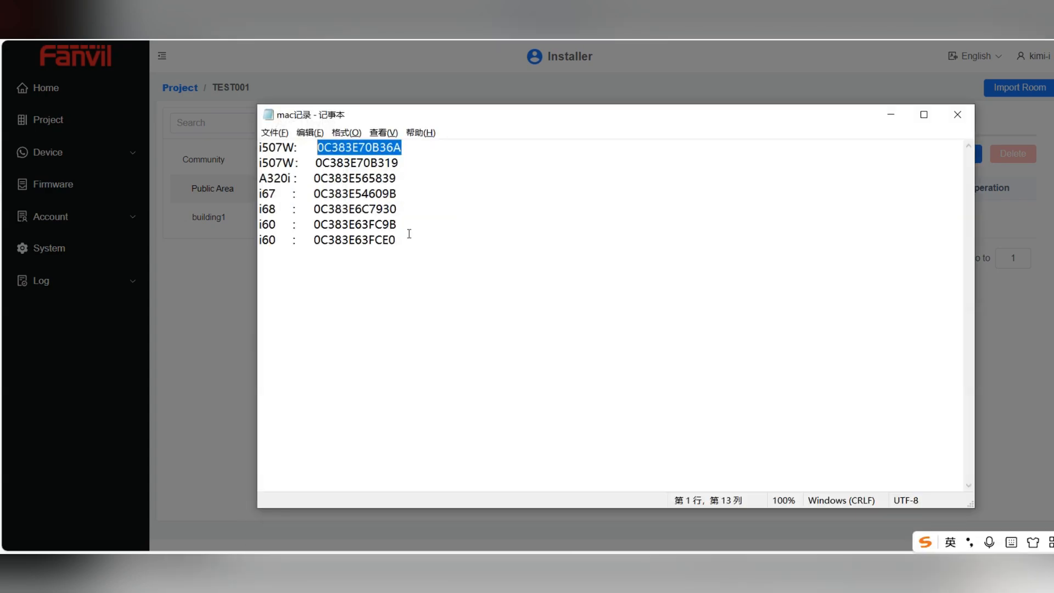
pyautogui.click(400, 178)
pyautogui.moveTo(402, 176); pyautogui.dragTo(312, 178)
pyautogui.hotkey('ctrl', 'c')
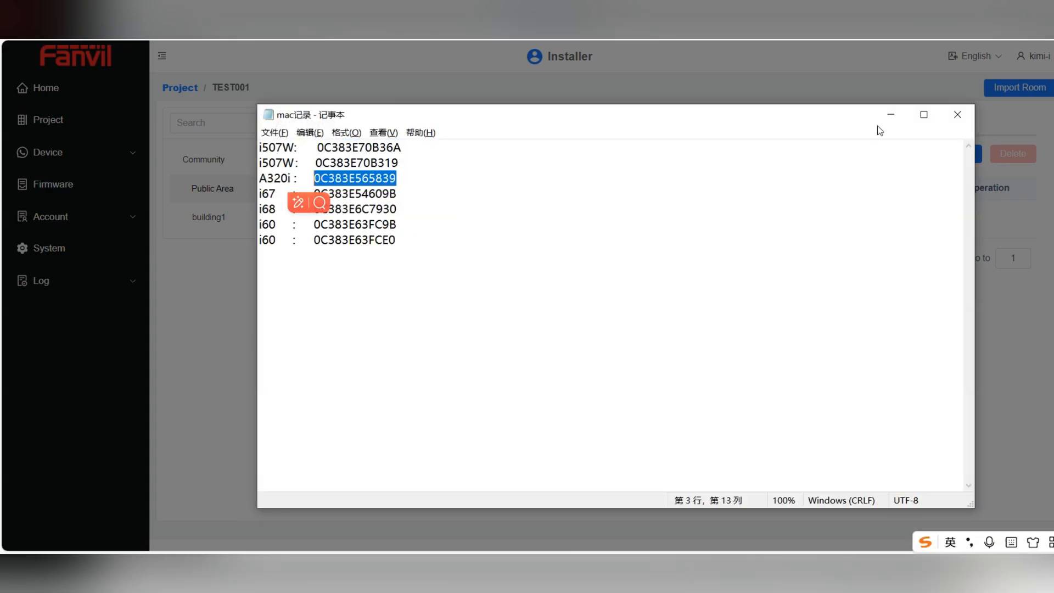
pyautogui.click(891, 114)
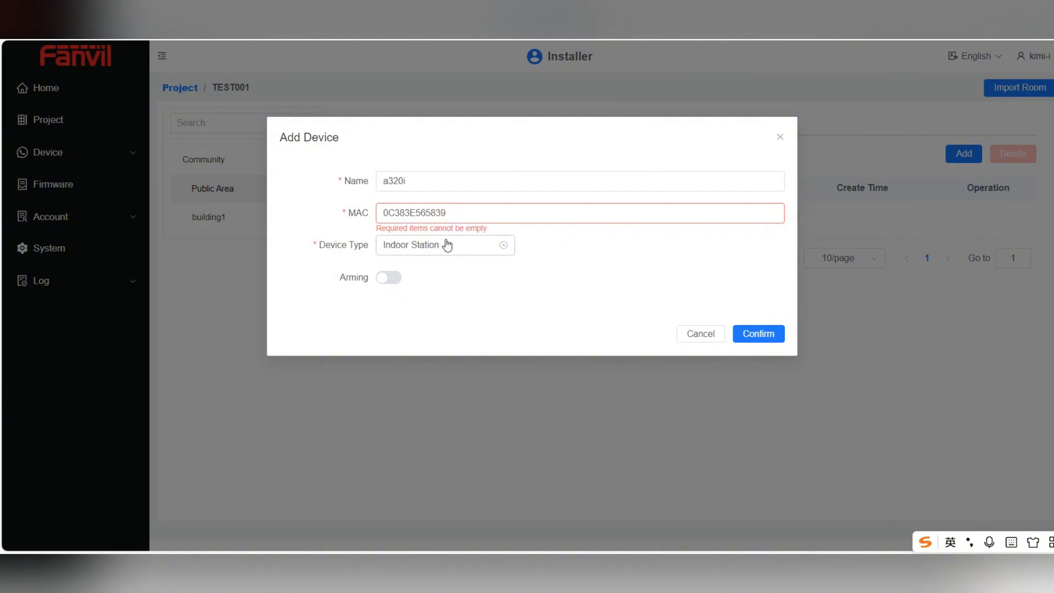
pyautogui.click(448, 245)
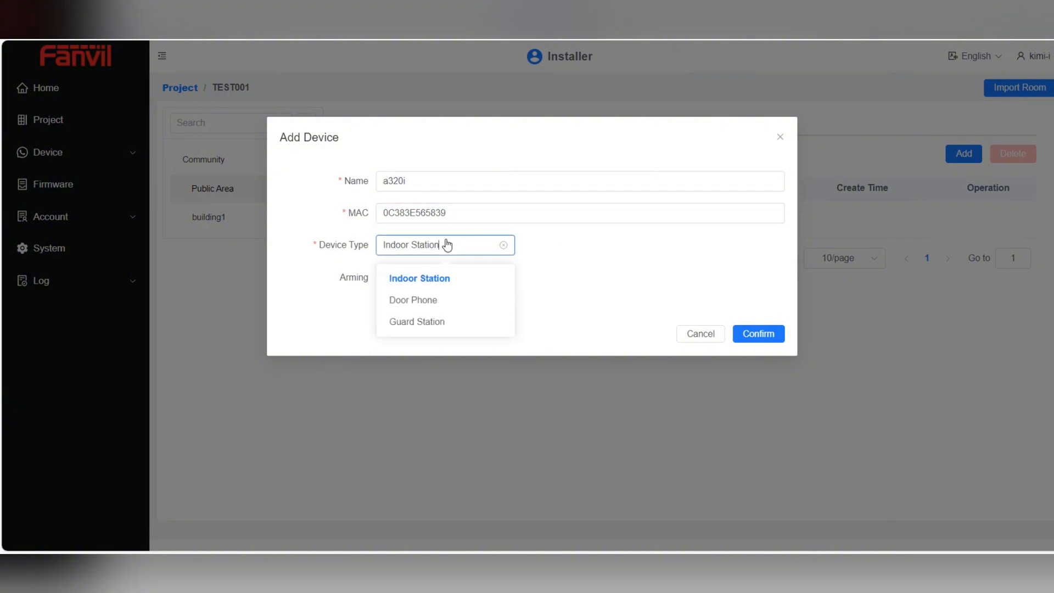
pyautogui.click(438, 323)
pyautogui.click(742, 299)
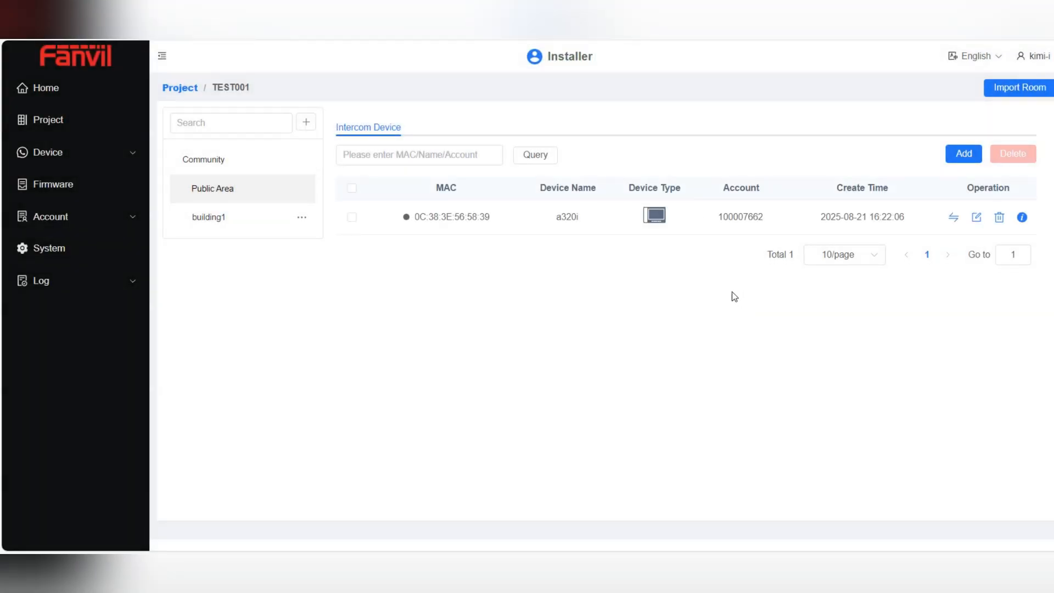
# Begin another Public Area device, naming it i68
pyautogui.click(975, 153)
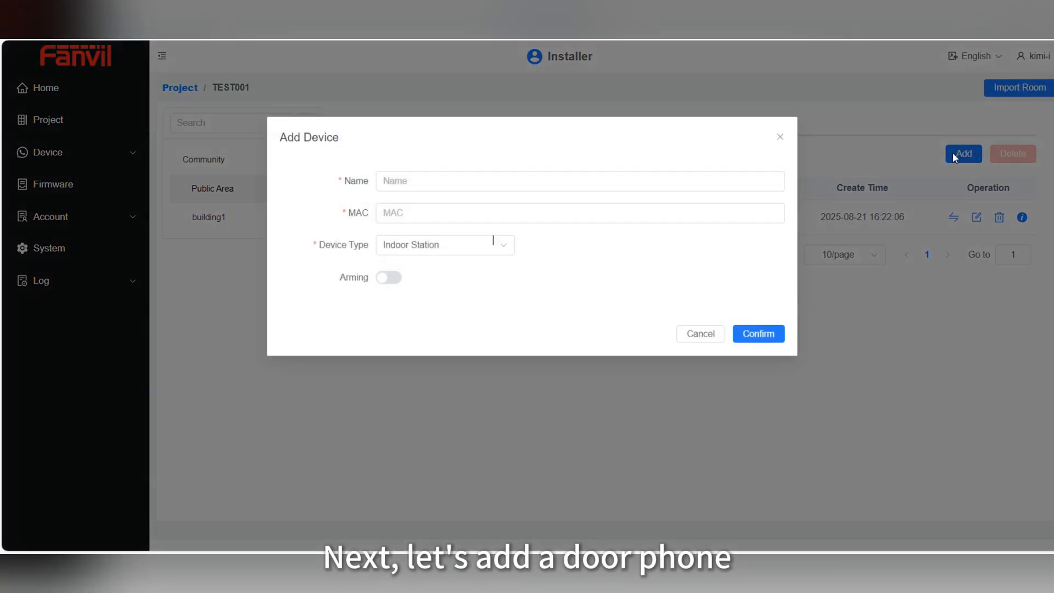
pyautogui.click(464, 179)
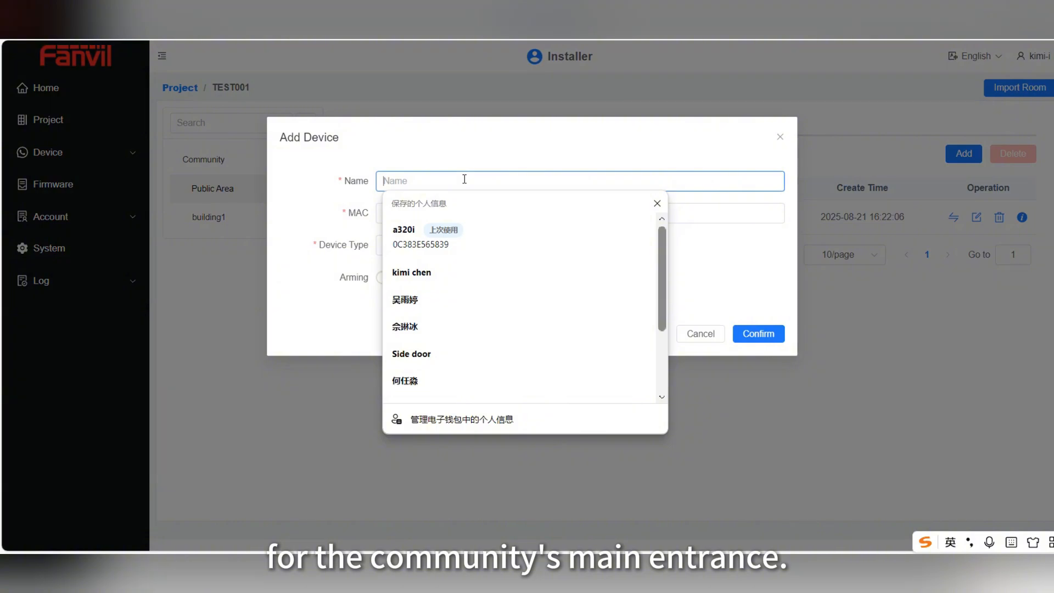
pyautogui.write('i')
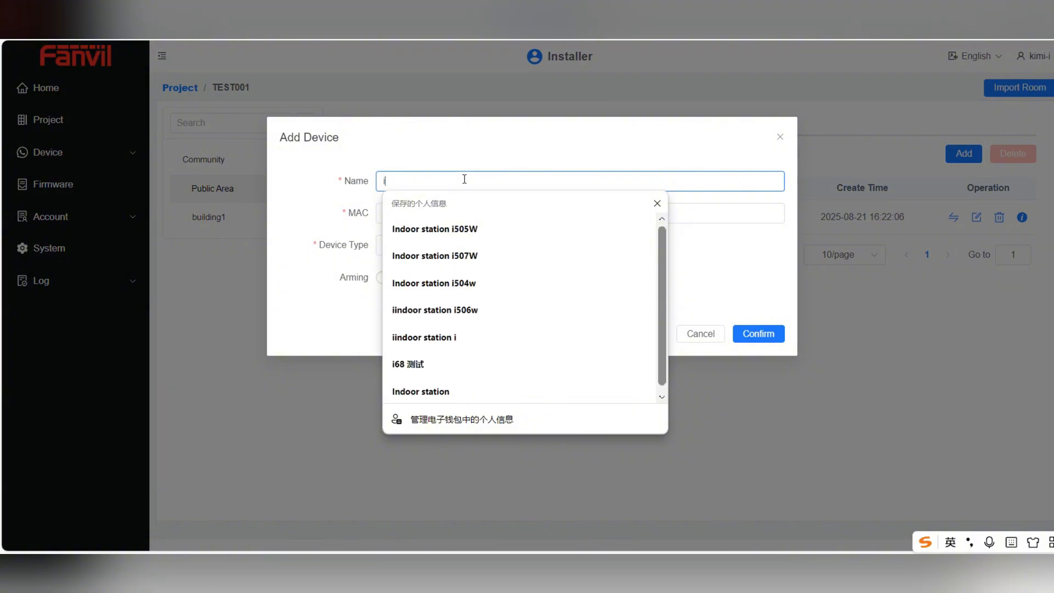
pyautogui.write('68')
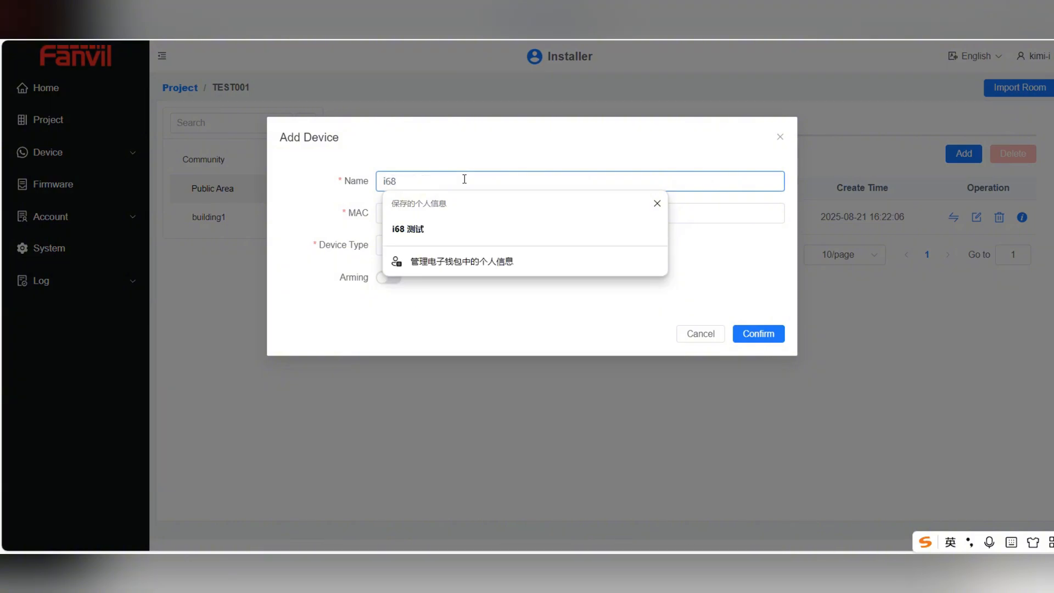
pyautogui.click(712, 237)
# Paste MAC 0C383E6C7930 from the notes, set the type to Door Phone, and save
pyautogui.click(571, 218)
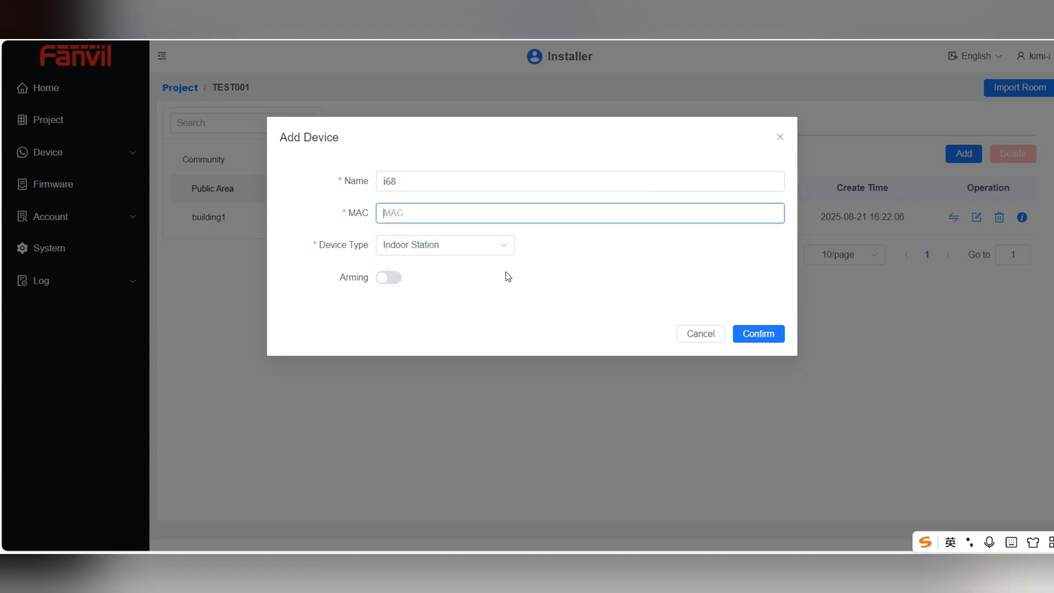
pyautogui.click(386, 566)
pyautogui.click(456, 502)
pyautogui.moveTo(410, 210); pyautogui.dragTo(313, 209)
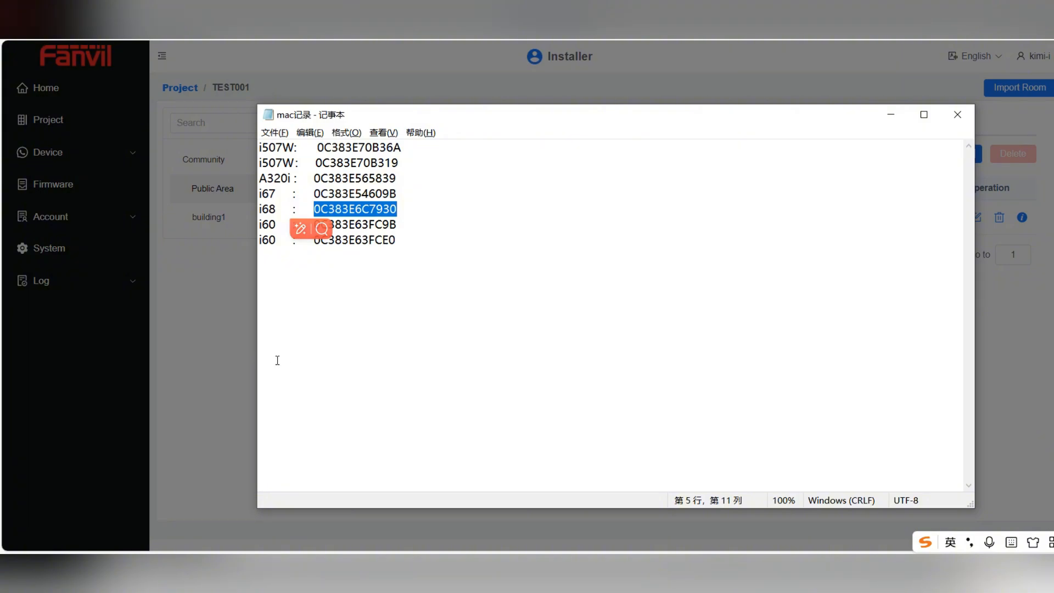
pyautogui.hotkey('ctrl', 'c')
pyautogui.hotkey('alt', 'Tab')
pyautogui.click(409, 214)
pyautogui.hotkey('ctrl', 'v')
pyautogui.click(411, 247)
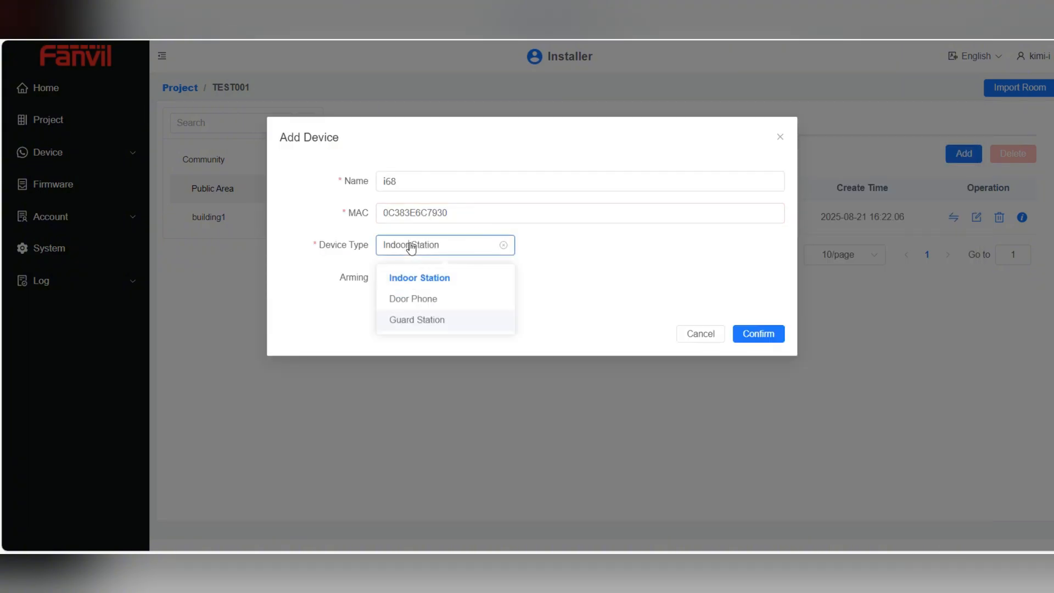
pyautogui.click(408, 297)
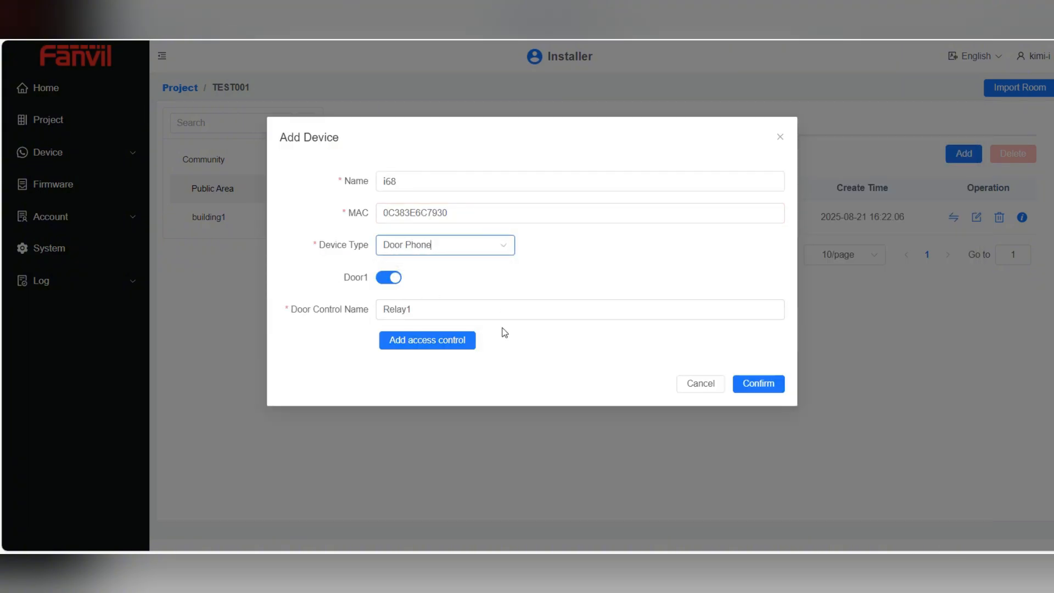
pyautogui.click(737, 384)
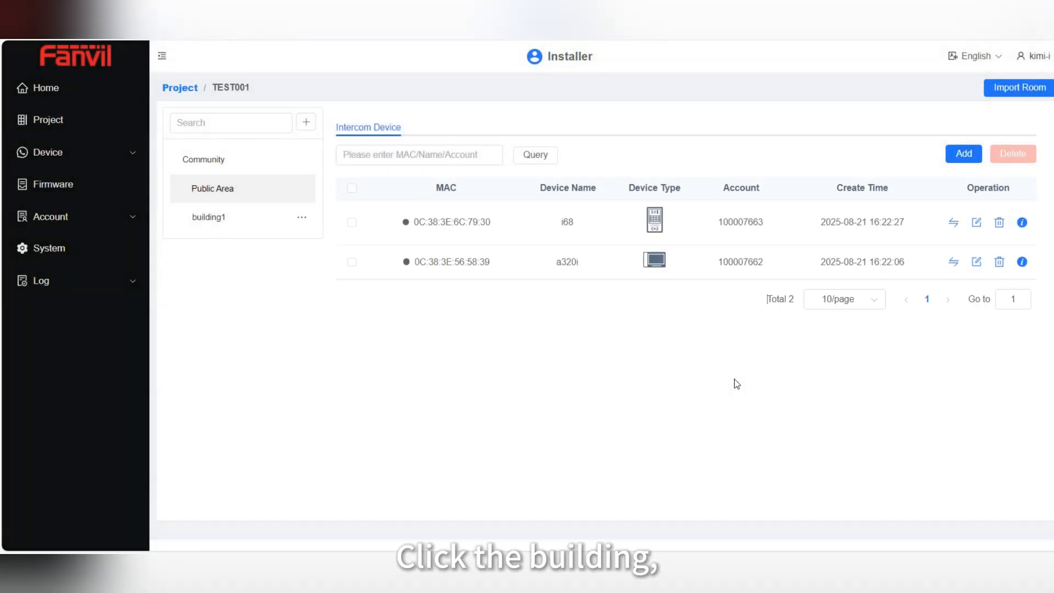
# Show building1's intercom devices and begin a new device named i67
pyautogui.click(228, 217)
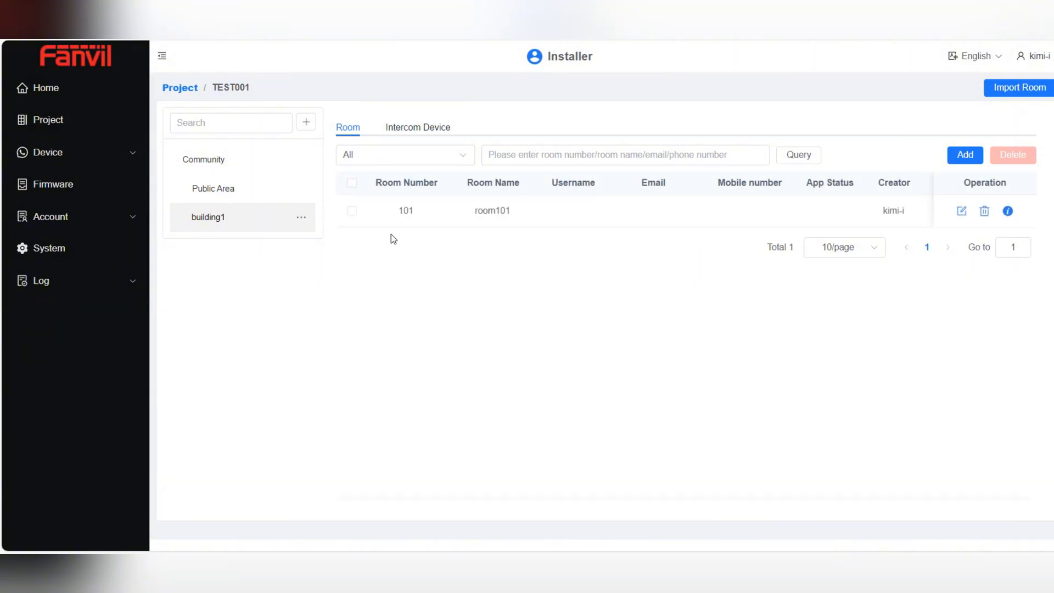
pyautogui.click(409, 131)
pyautogui.click(955, 156)
pyautogui.click(474, 179)
pyautogui.write('i')
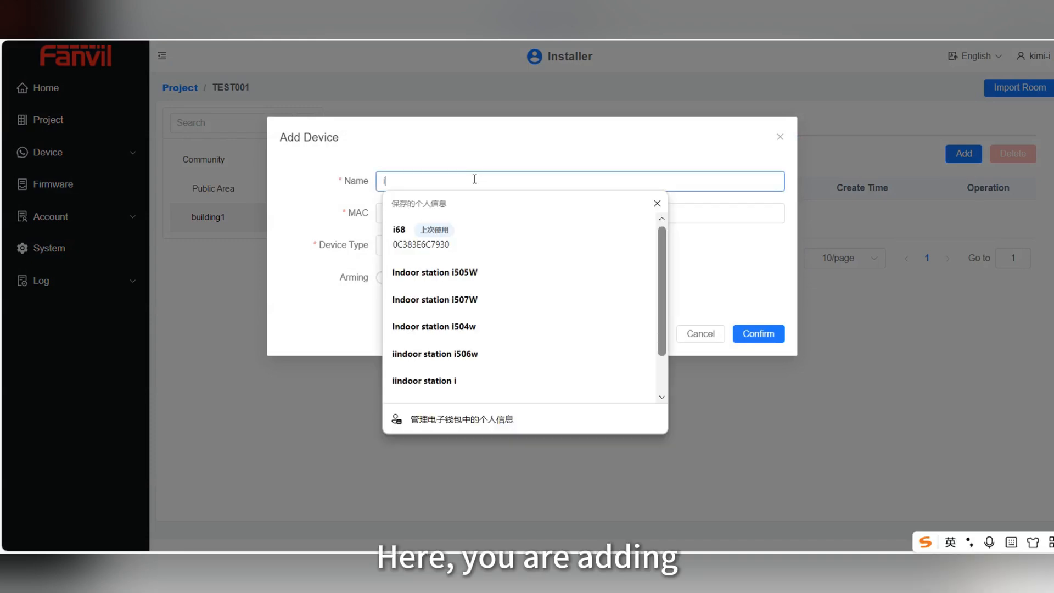
pyautogui.write('67')
# Paste MAC 0C383E54609B from the notes and save i67 as a Door Phone
pyautogui.click(483, 208)
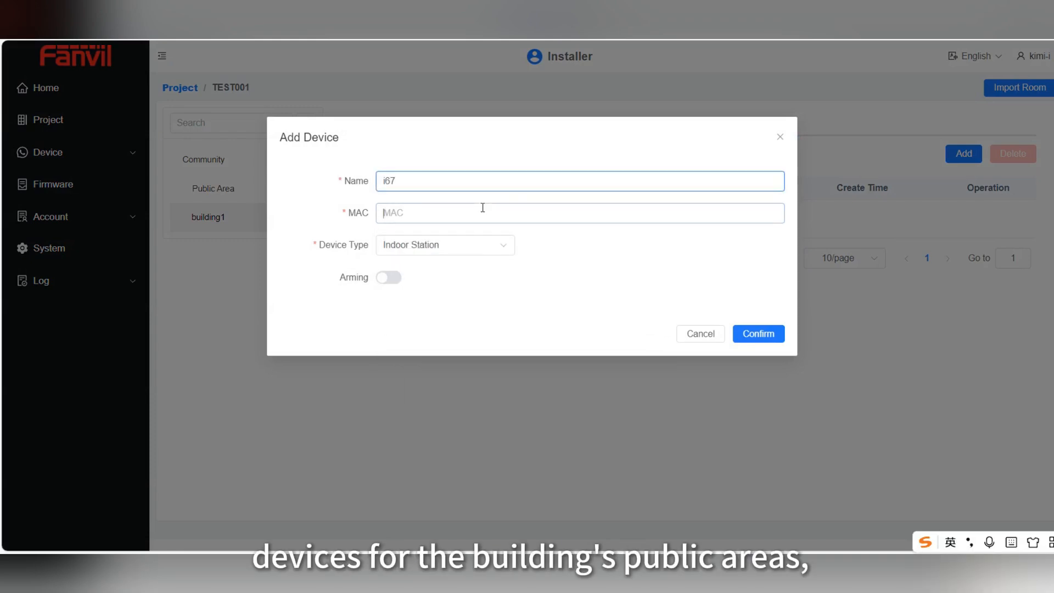
pyautogui.moveTo(417, 590)
pyautogui.click(487, 514)
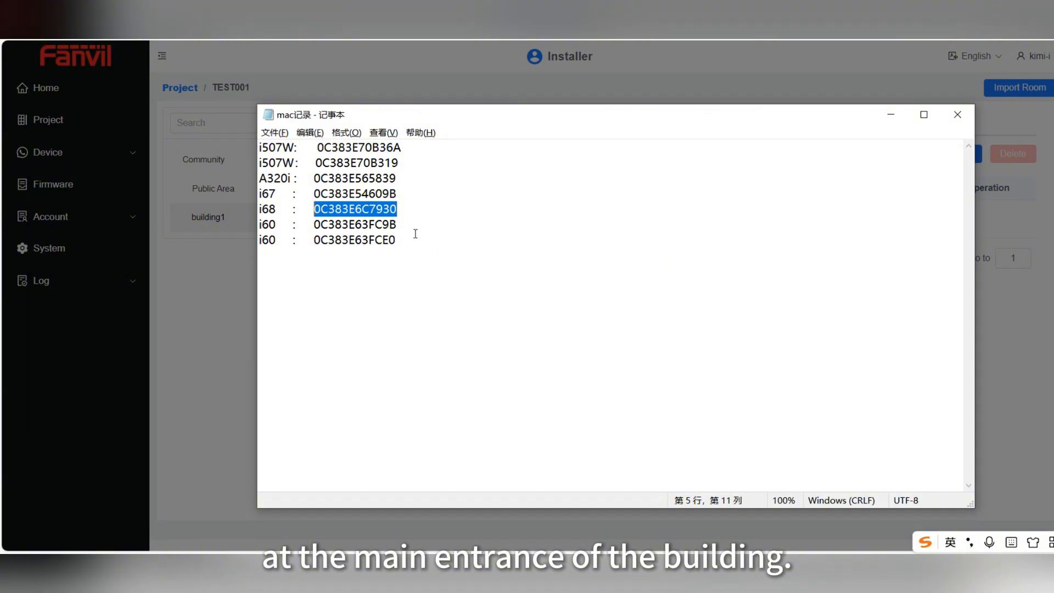
pyautogui.moveTo(409, 194); pyautogui.dragTo(312, 193)
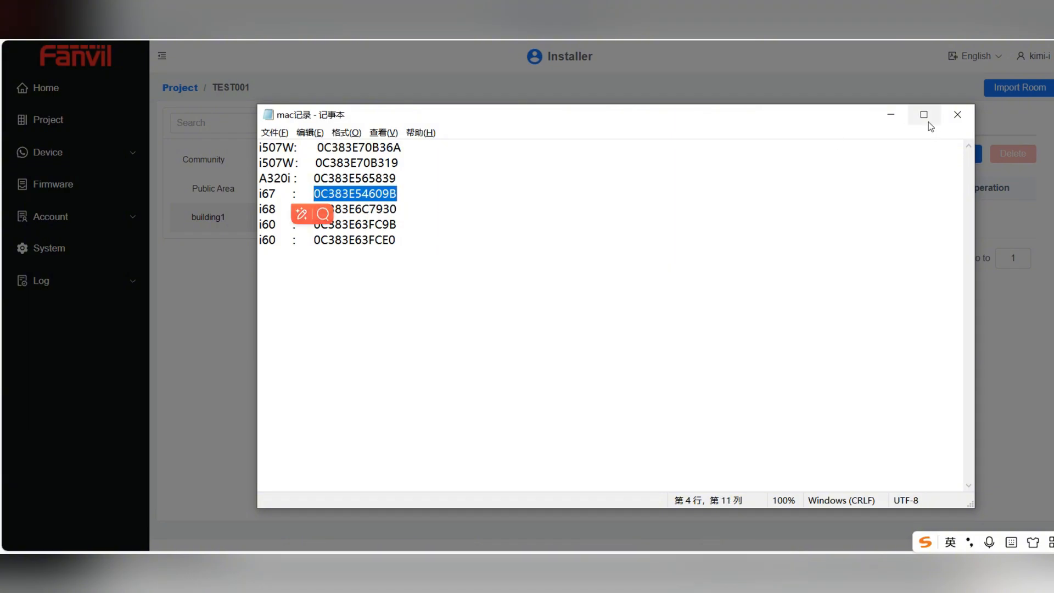
pyautogui.click(892, 114)
pyautogui.hotkey('ctrl', 'v')
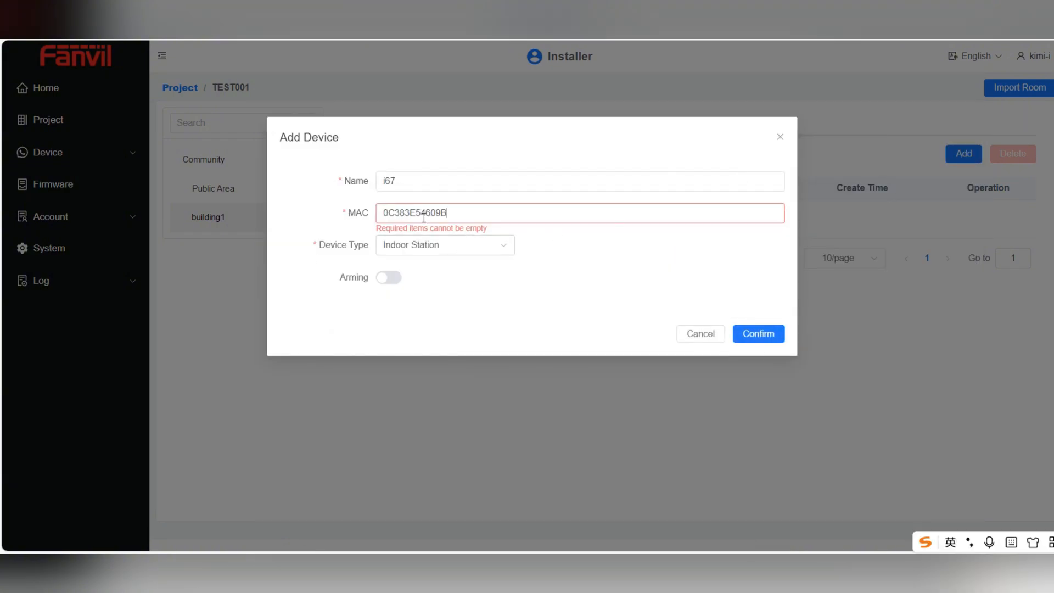
pyautogui.click(428, 251)
pyautogui.click(427, 299)
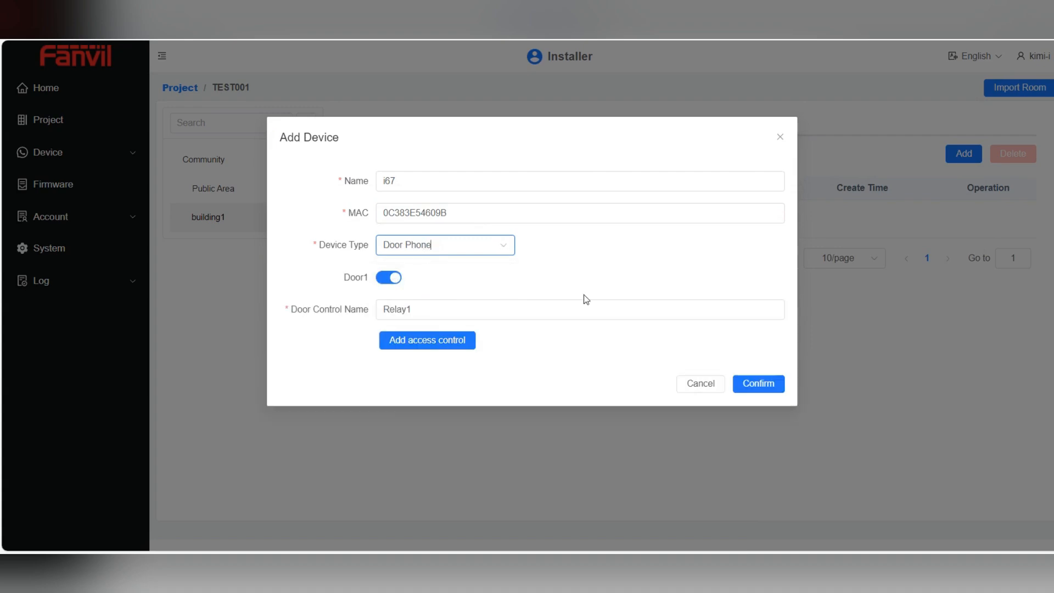
pyautogui.click(745, 386)
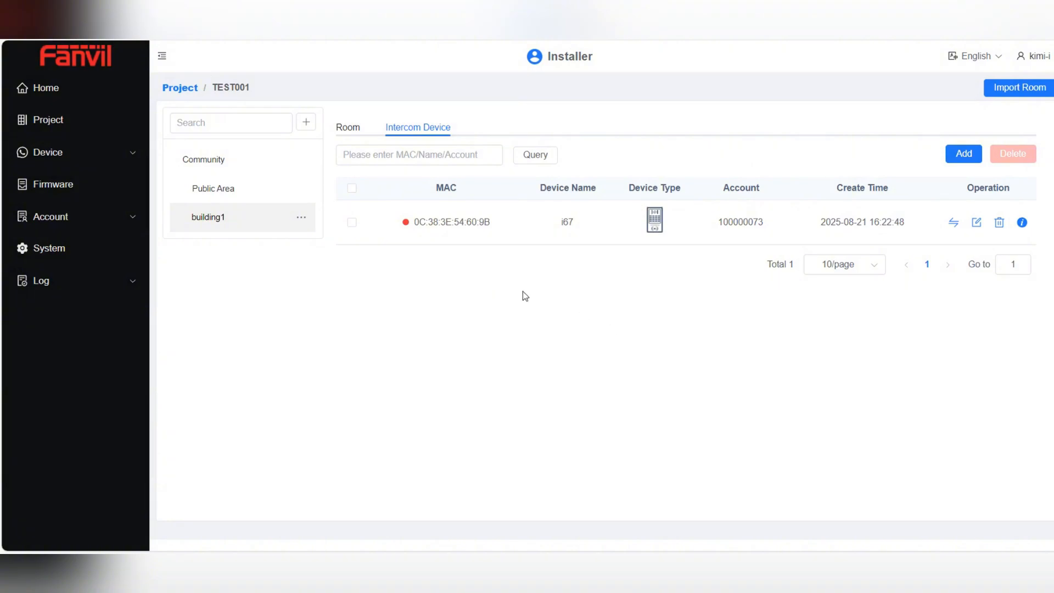
# Open room 101's details and begin adding a device named i507w
pyautogui.click(350, 130)
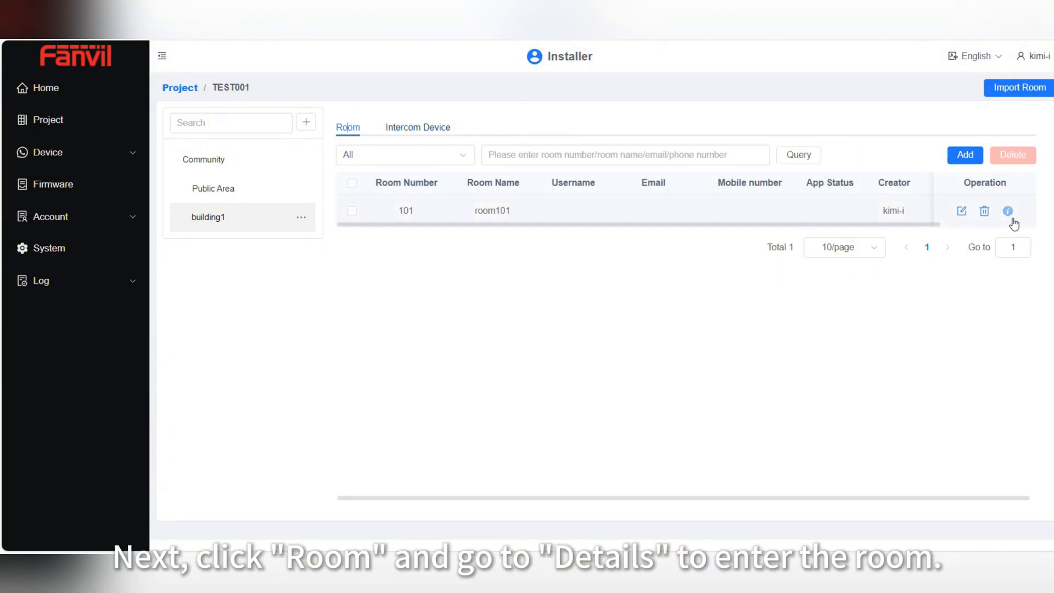
pyautogui.click(1008, 212)
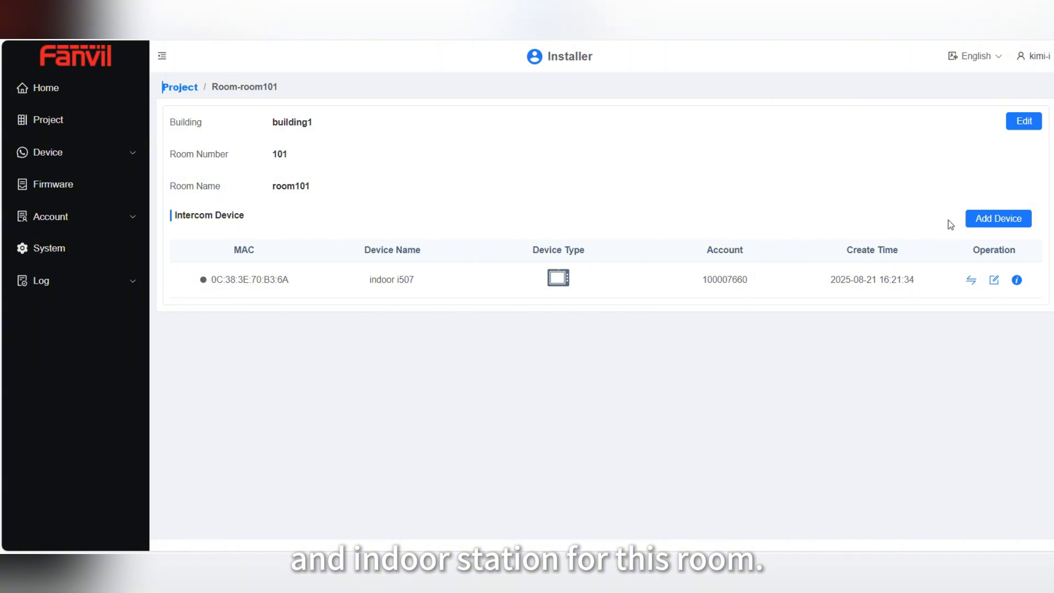
pyautogui.click(991, 227)
pyautogui.click(520, 181)
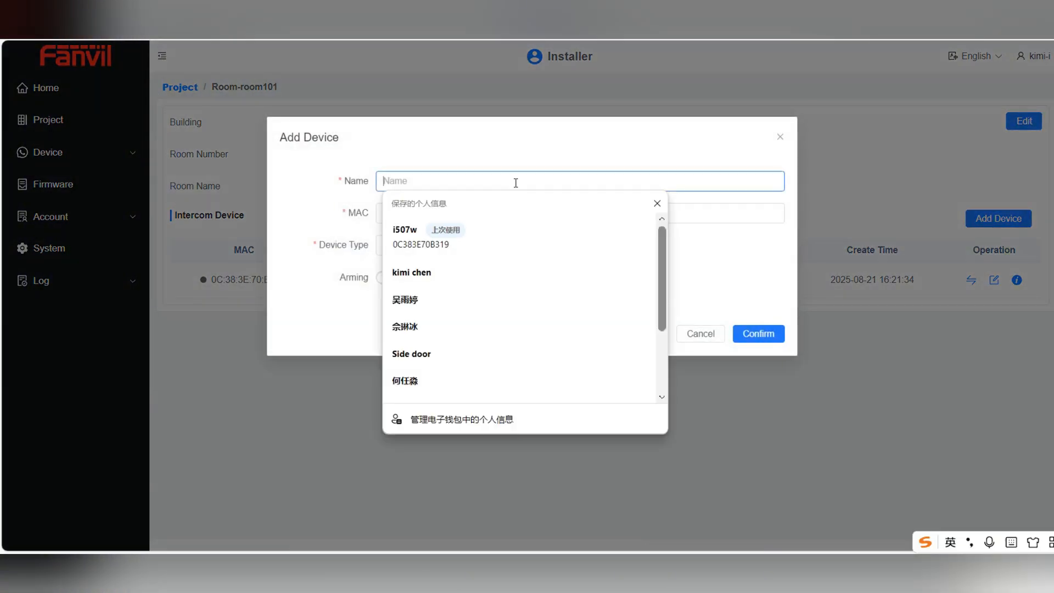
pyautogui.write('i507w')
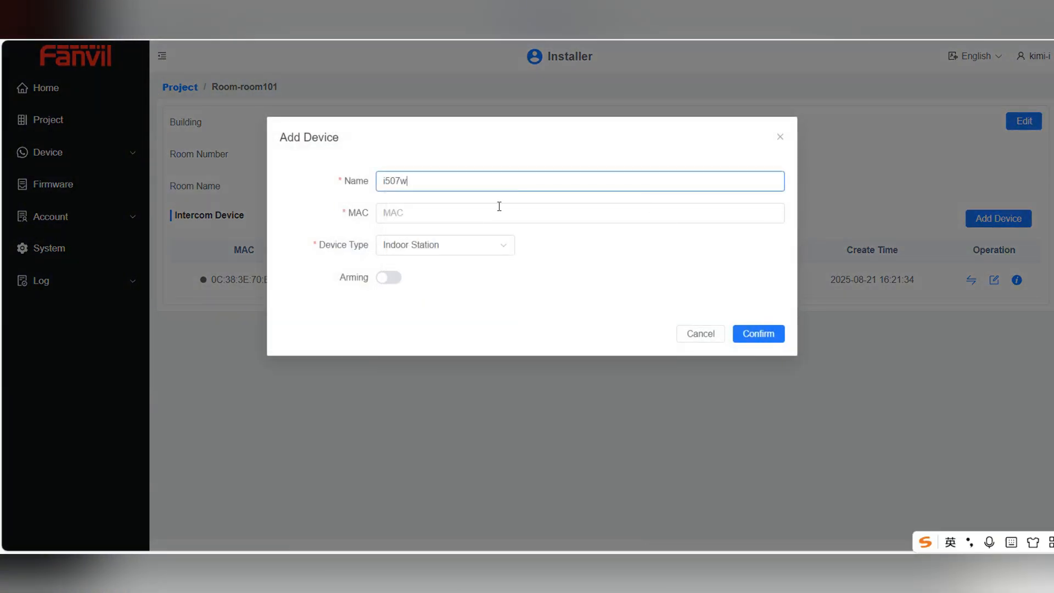
# Paste MAC 0C383E70B319 from the notes, switch Arming on, and save
pyautogui.click(494, 221)
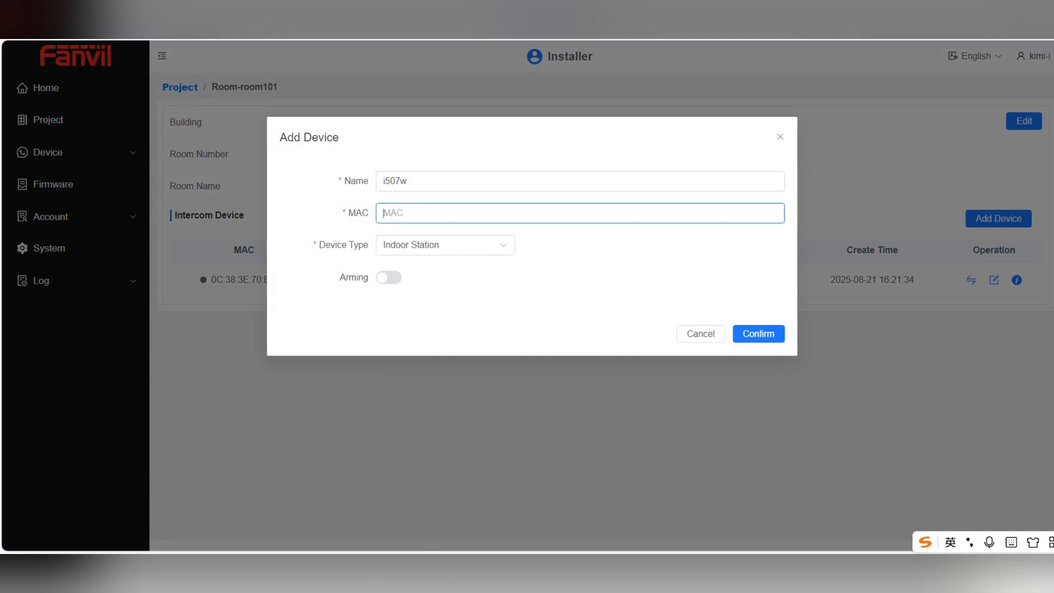
pyautogui.click(447, 522)
pyautogui.moveTo(405, 167); pyautogui.dragTo(322, 163)
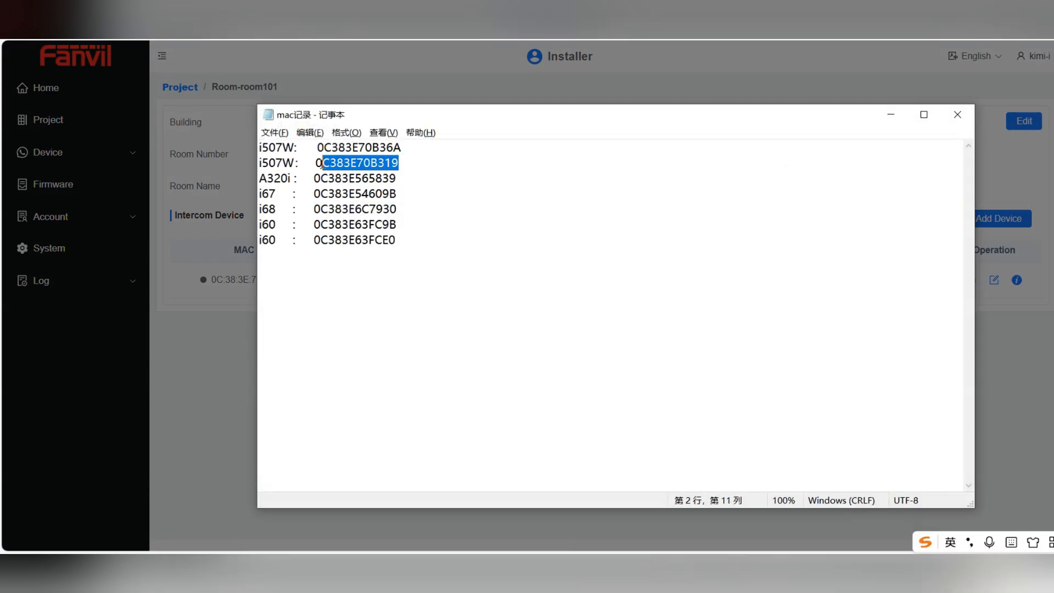
pyautogui.hotkey('ctrl', 'c')
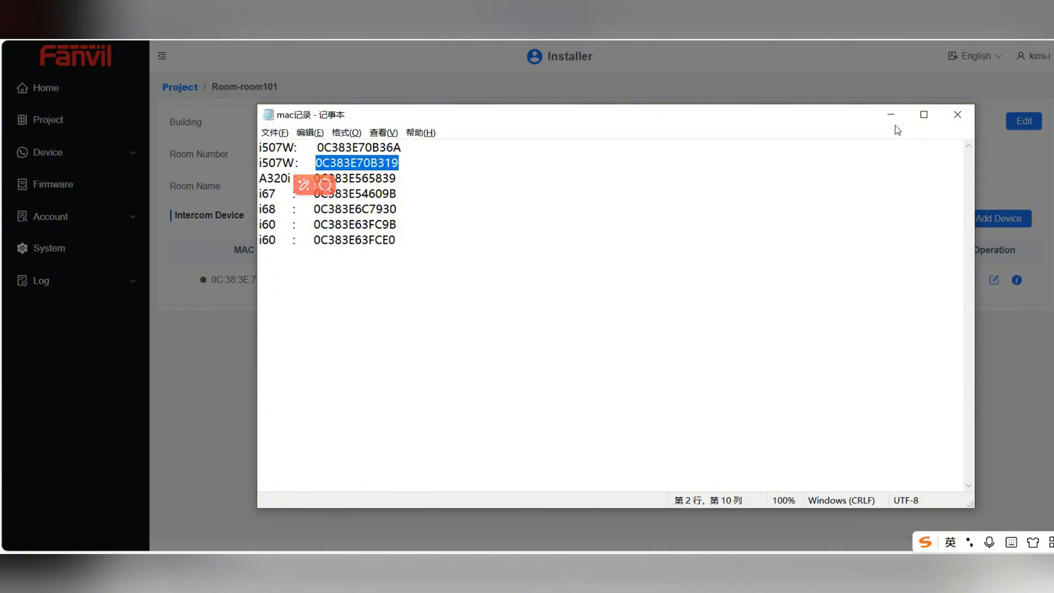
pyautogui.click(891, 114)
pyautogui.click(419, 213)
pyautogui.hotkey('ctrl', 'v')
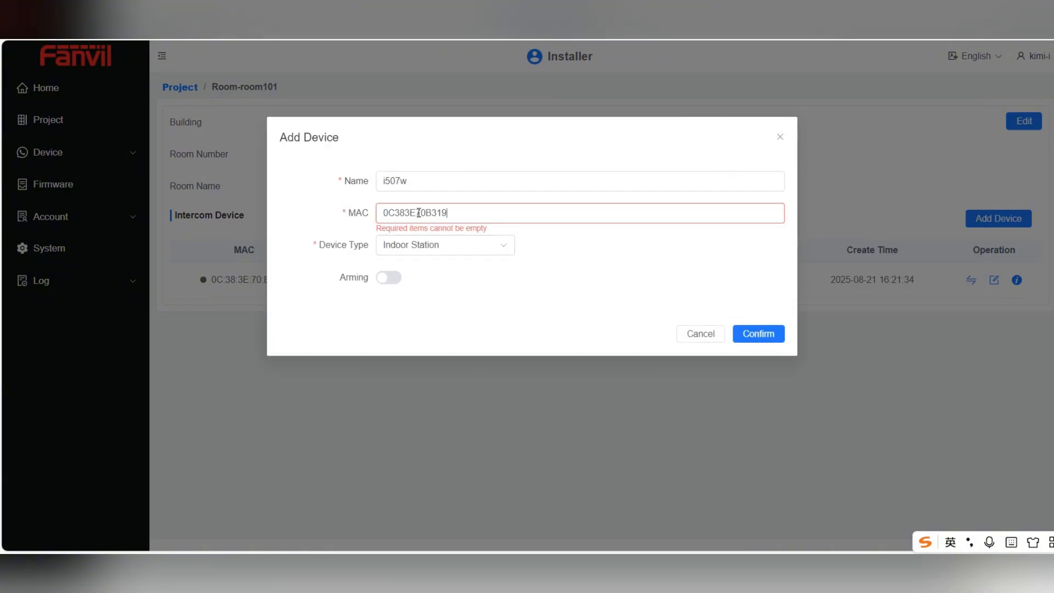
pyautogui.click(395, 287)
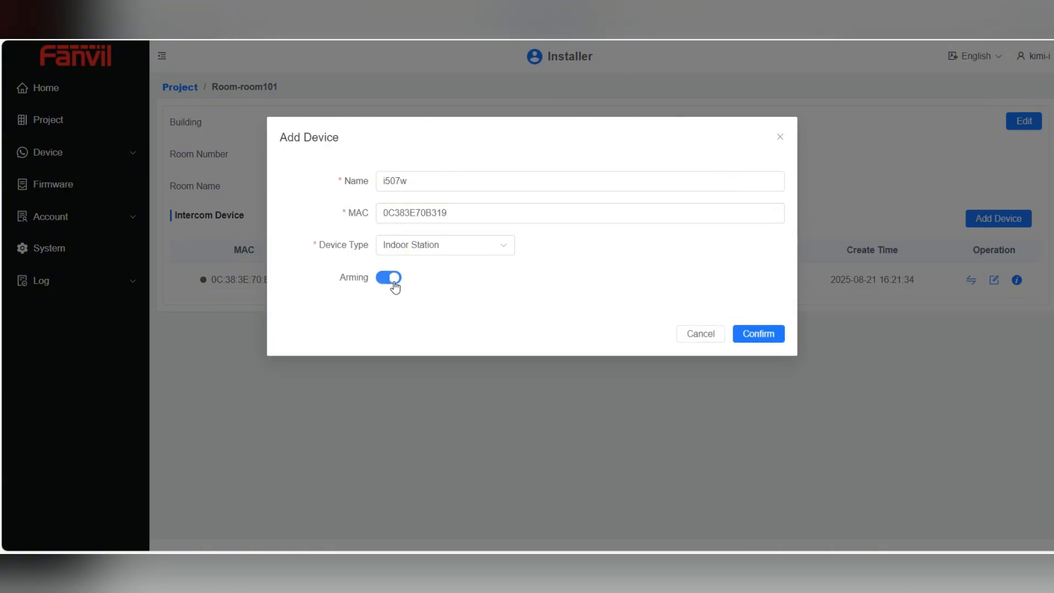
pyautogui.click(756, 328)
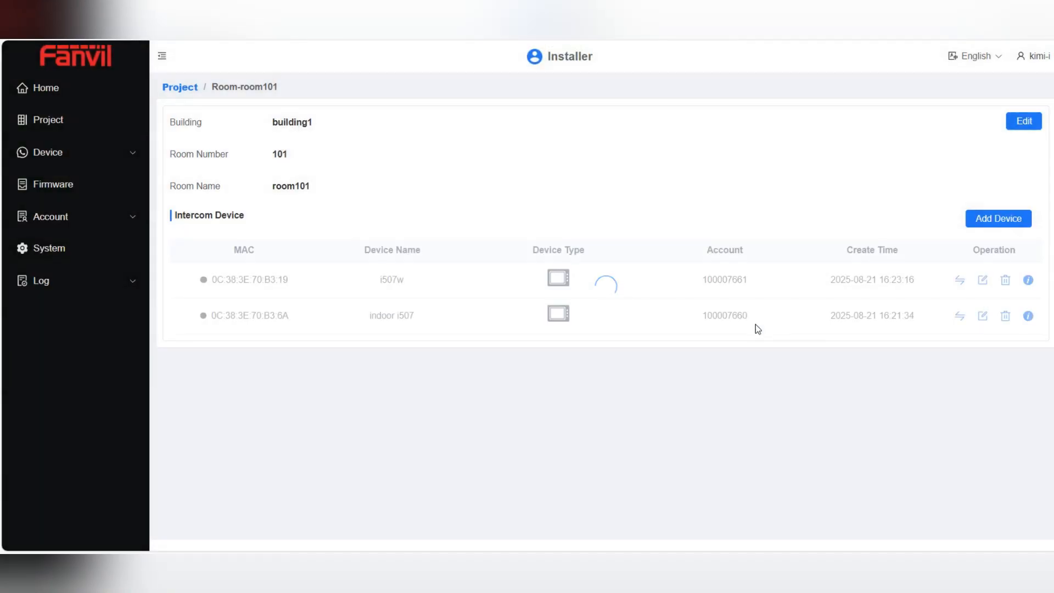
# Begin a new room101 device named i60 and copy MAC 0C383E63FC9B from the notes
pyautogui.click(985, 222)
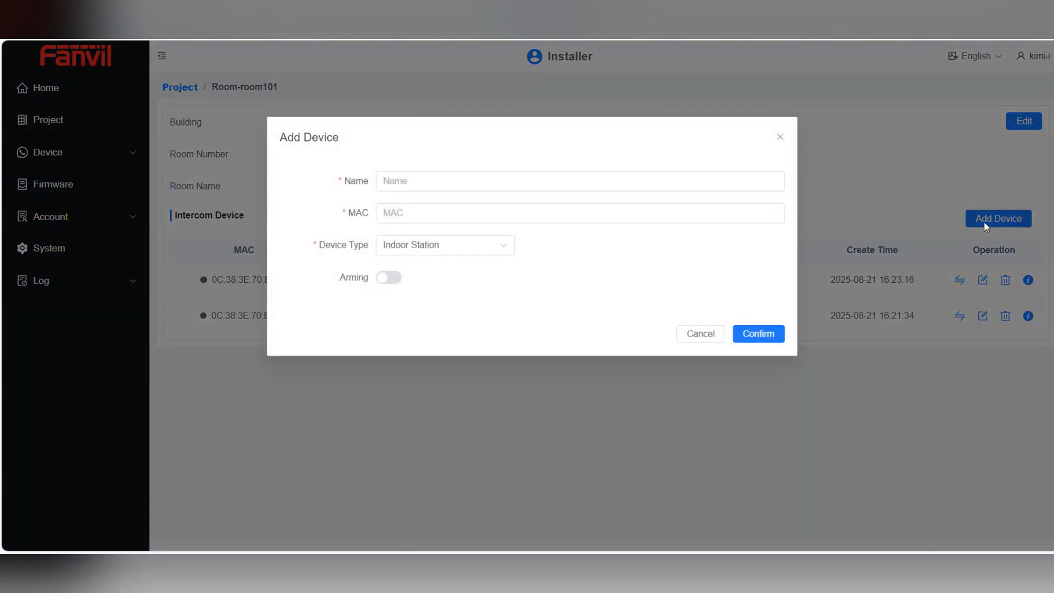
pyautogui.click(498, 176)
pyautogui.write('i')
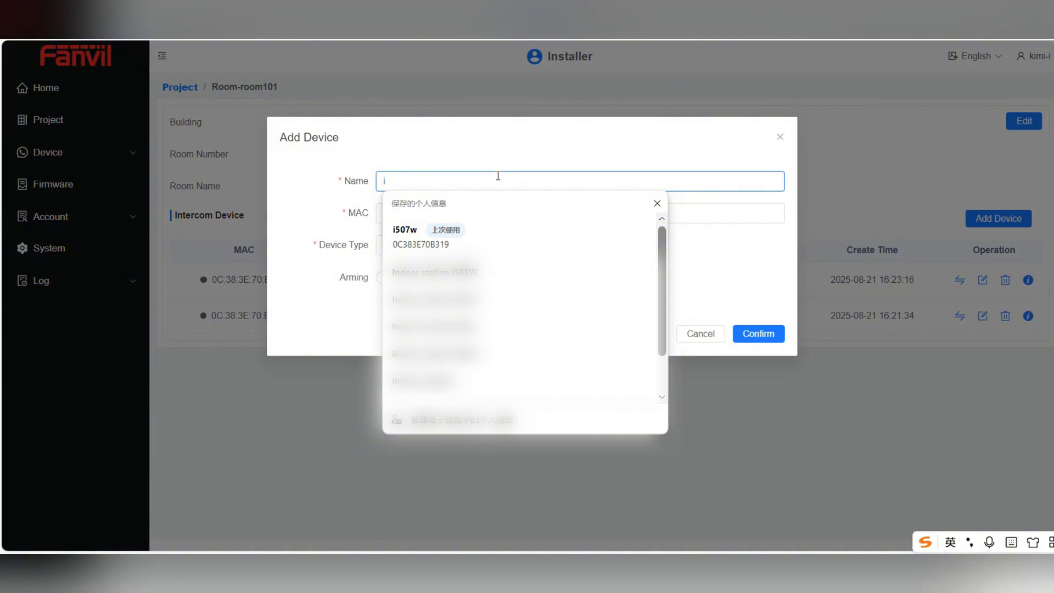
pyautogui.write('60')
pyautogui.click(492, 212)
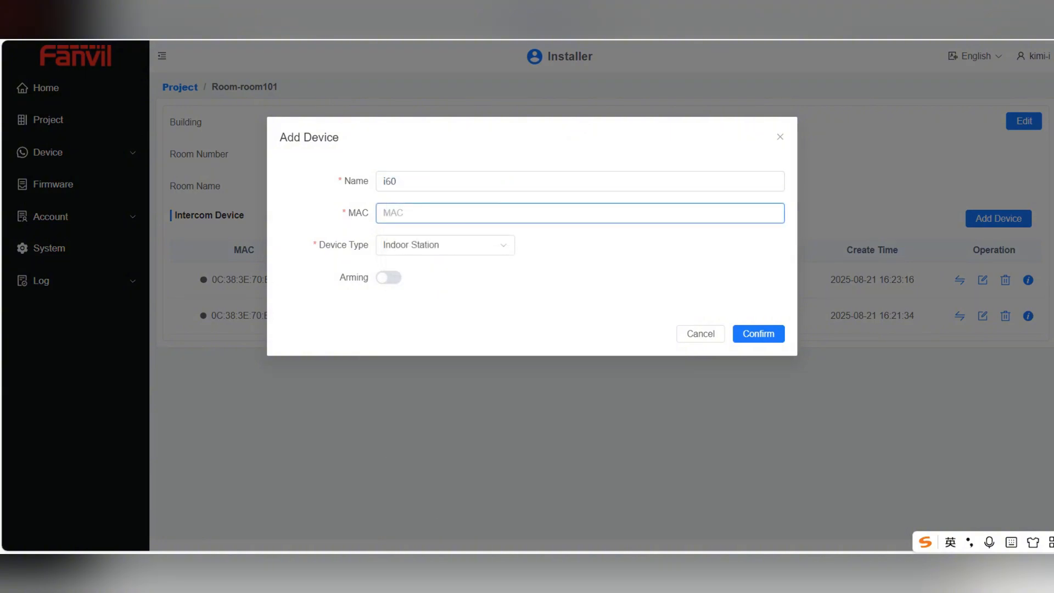
pyautogui.click(461, 525)
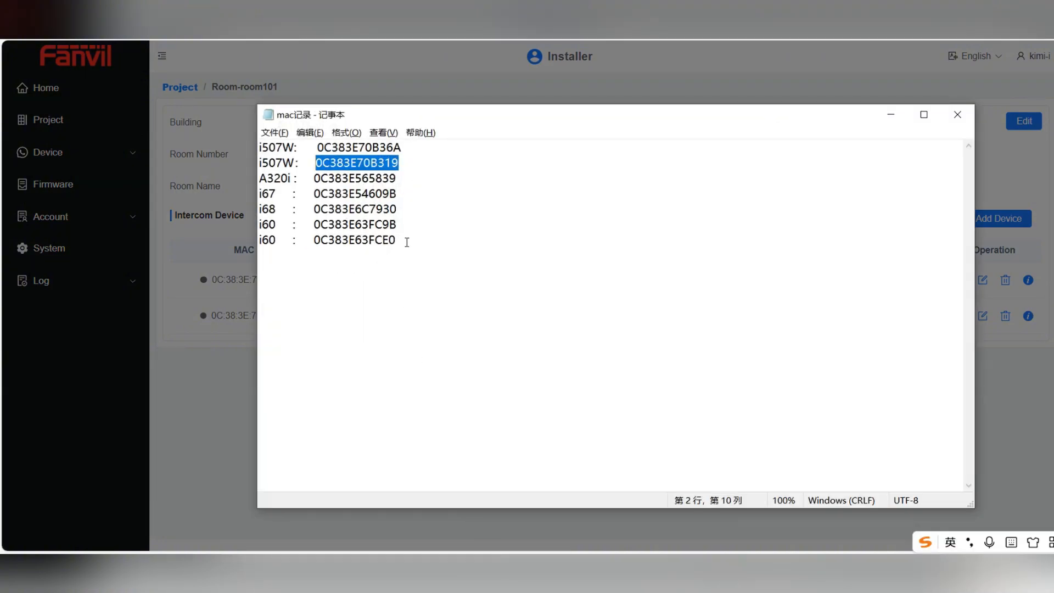
pyautogui.moveTo(406, 225); pyautogui.dragTo(314, 224)
pyautogui.hotkey('ctrl', 'c')
# Paste the MAC, set the type to Door Phone, and save i60
pyautogui.click(891, 115)
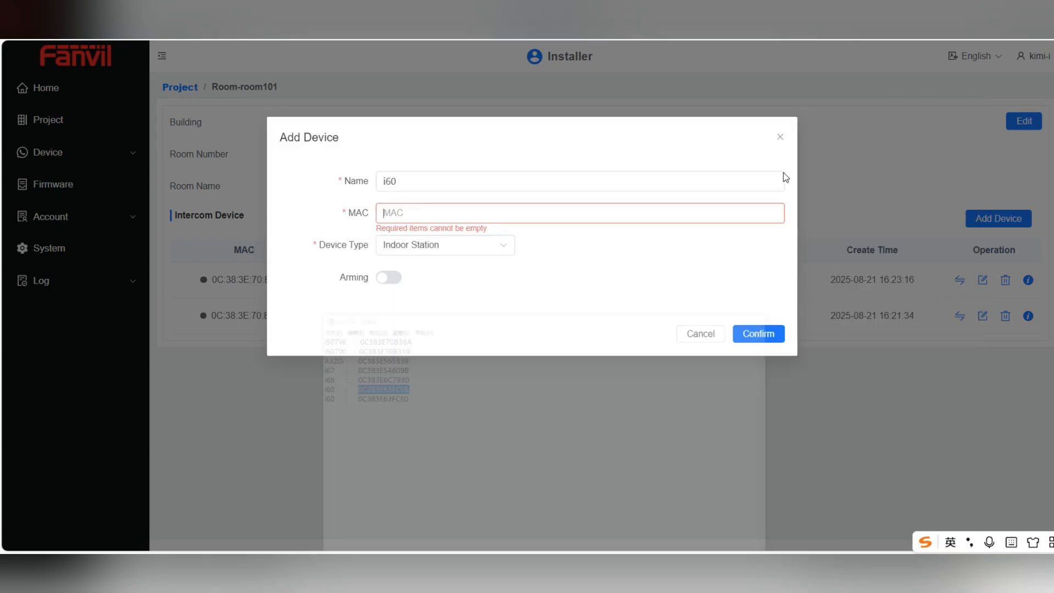
pyautogui.click(445, 216)
pyautogui.hotkey('ctrl', 'v')
pyautogui.click(435, 252)
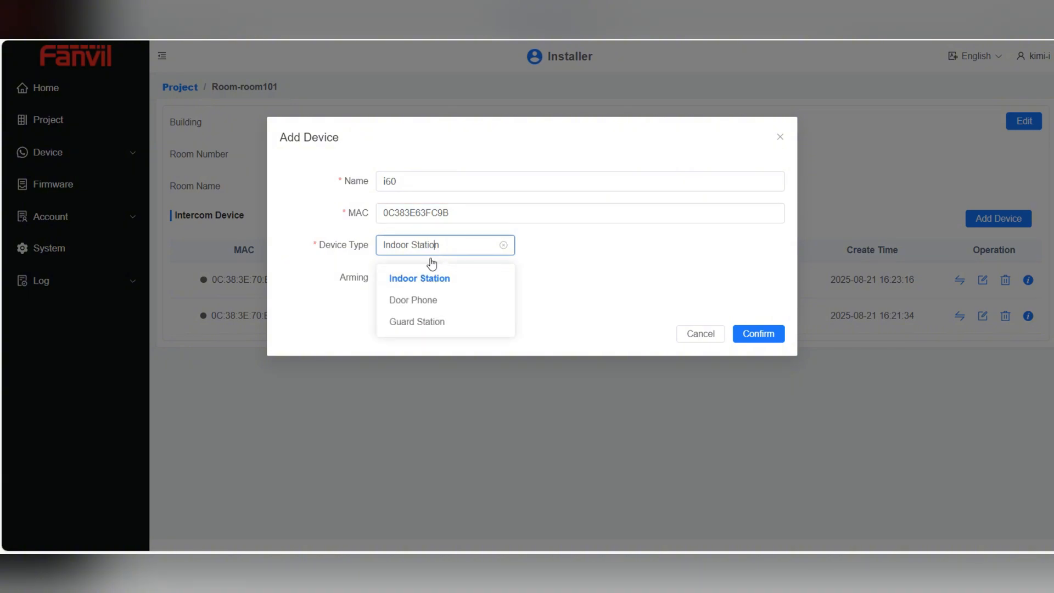
pyautogui.click(431, 299)
pyautogui.click(767, 385)
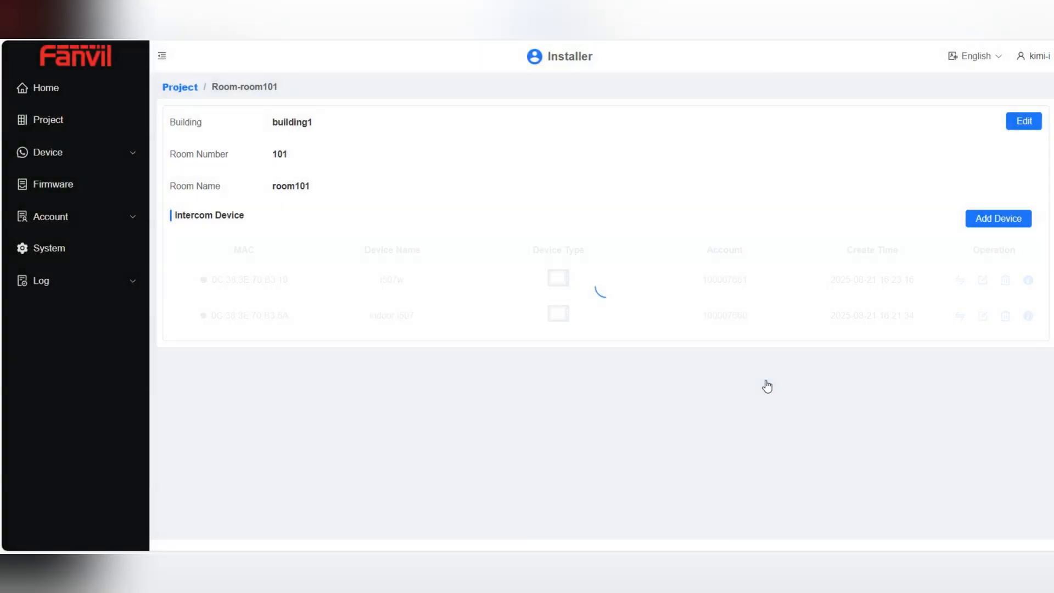
# Go back to TEST001's Community level and list its six intercom devices
pyautogui.click(184, 89)
pyautogui.click(233, 163)
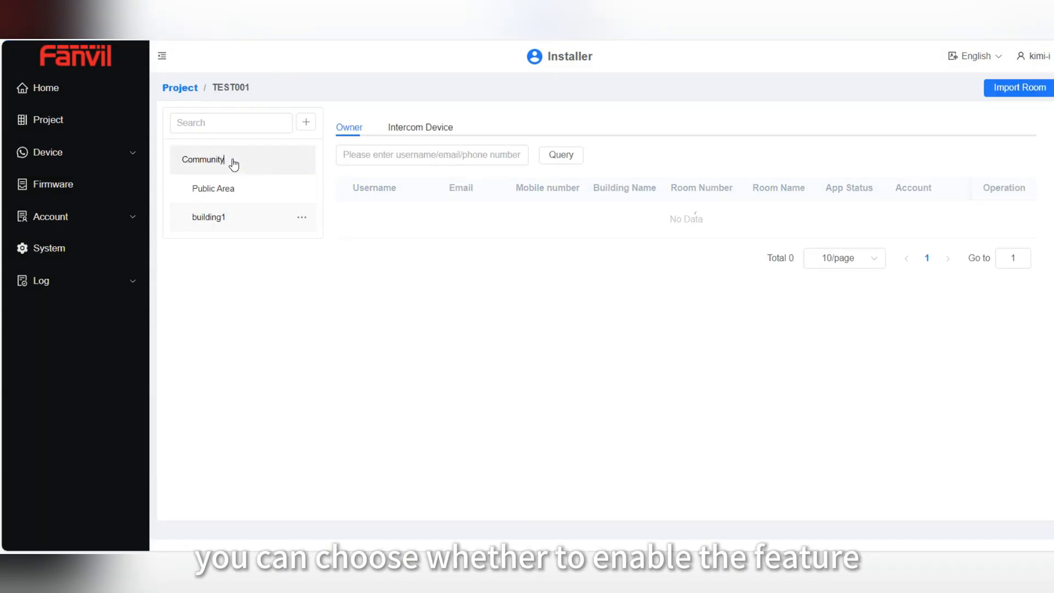
pyautogui.click(436, 130)
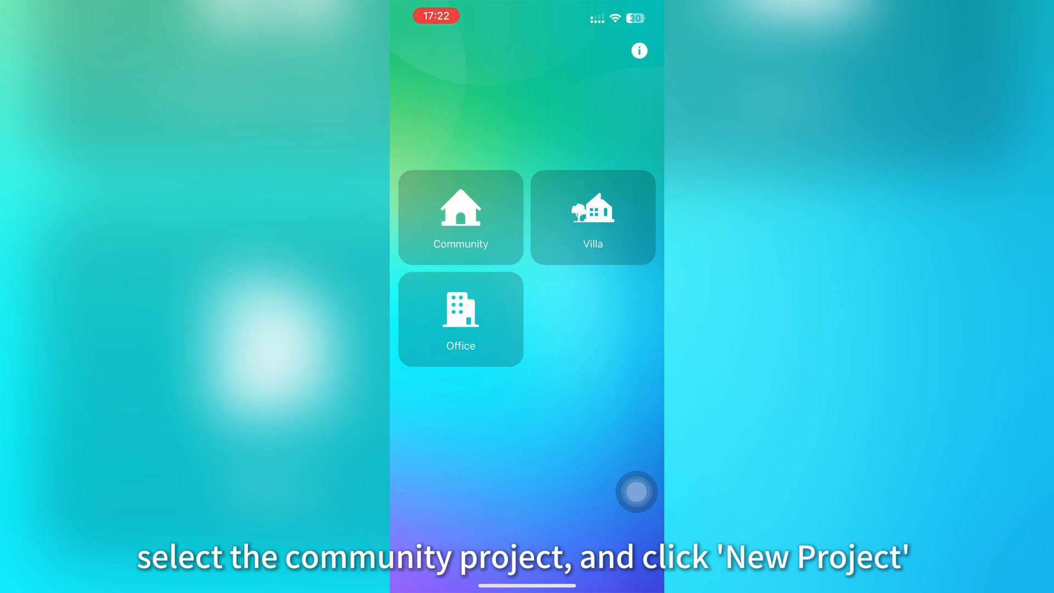
# Start a new Community project named TEST001 in the Fanvil app
pyautogui.click(461, 217)
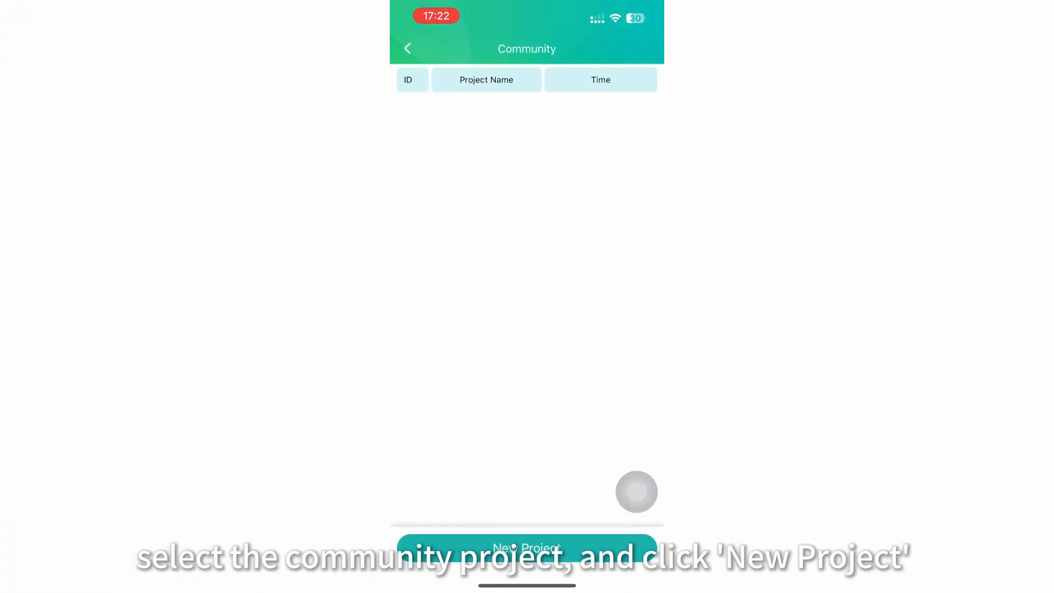
pyautogui.click(527, 548)
pyautogui.click(527, 109)
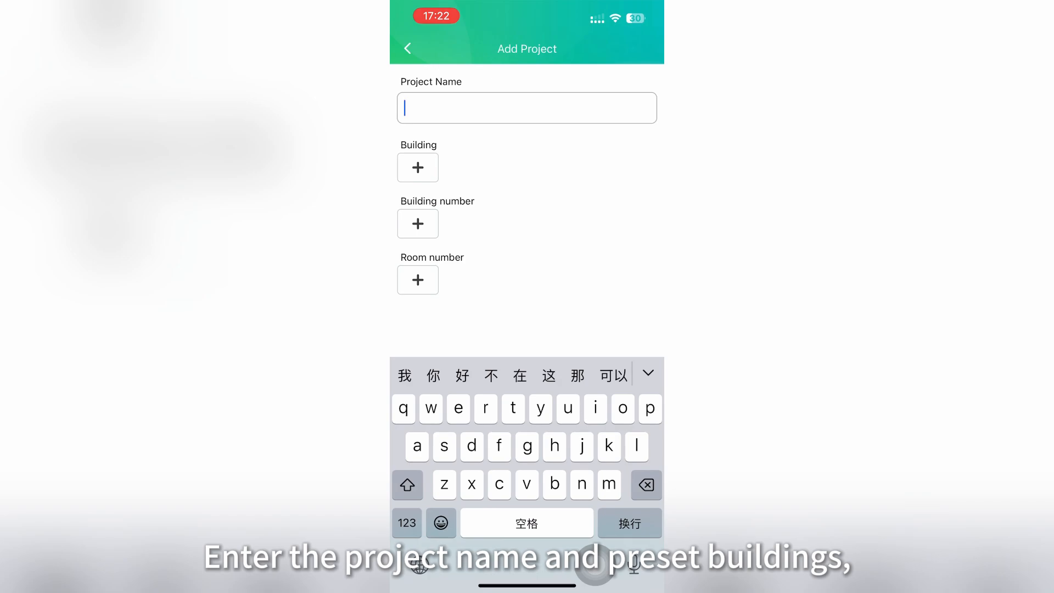
pyautogui.write('TE')
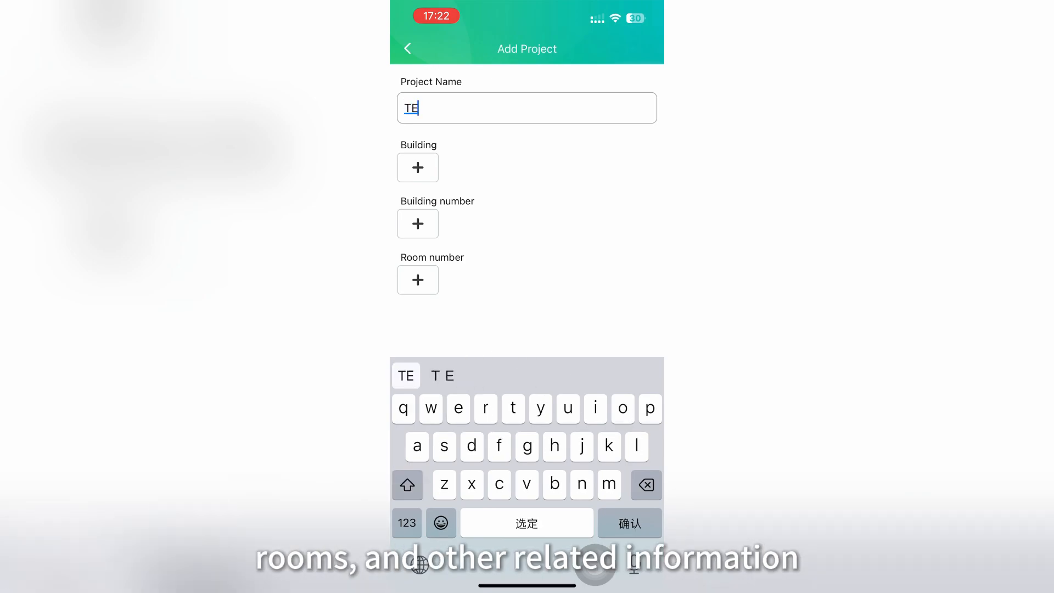
pyautogui.write('ST')
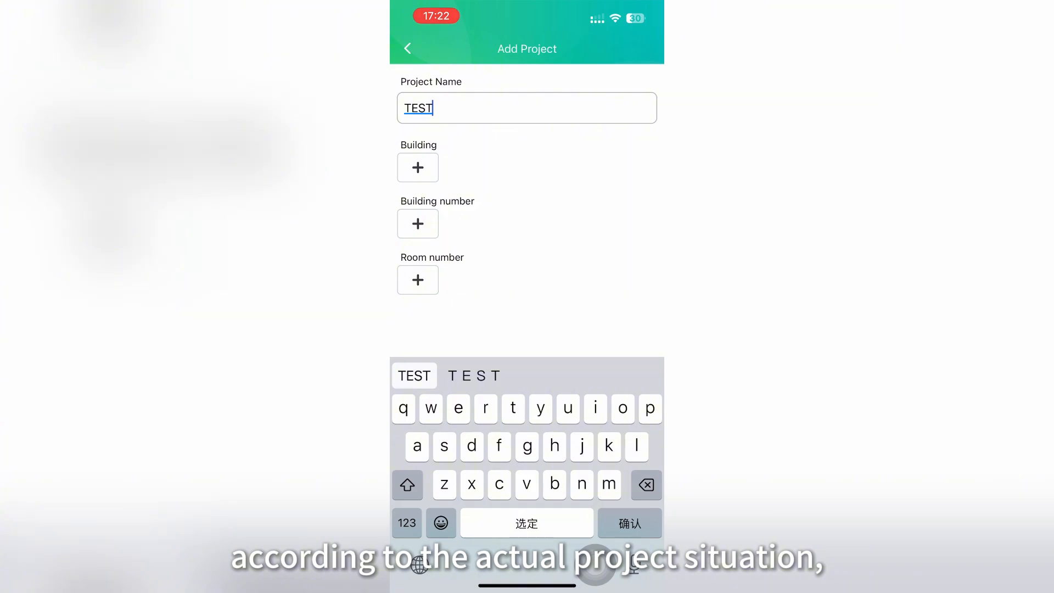
pyautogui.press('Return')
pyautogui.click(406, 523)
pyautogui.write('001')
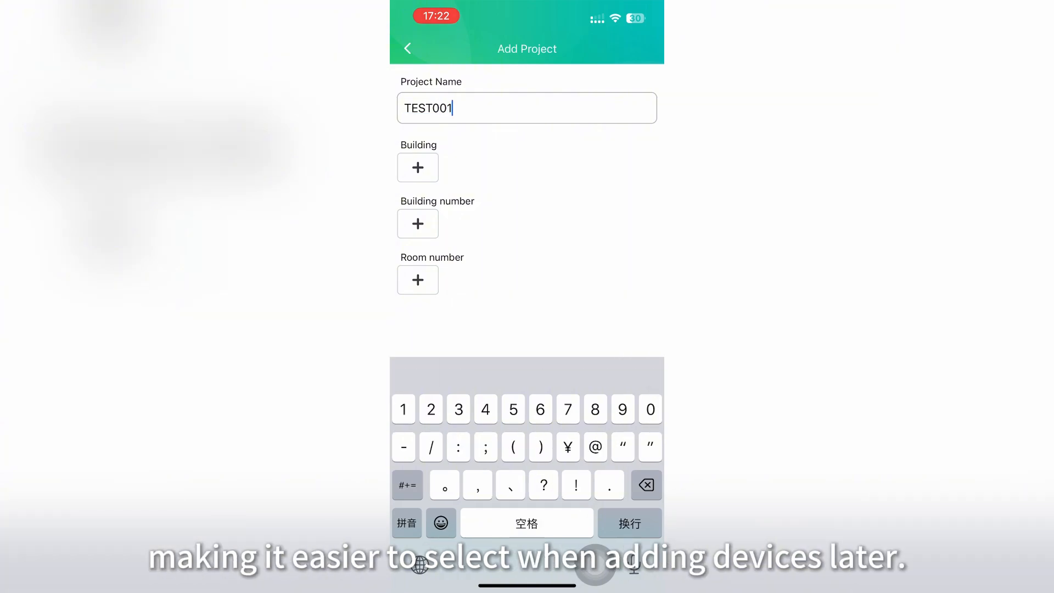
pyautogui.click(418, 168)
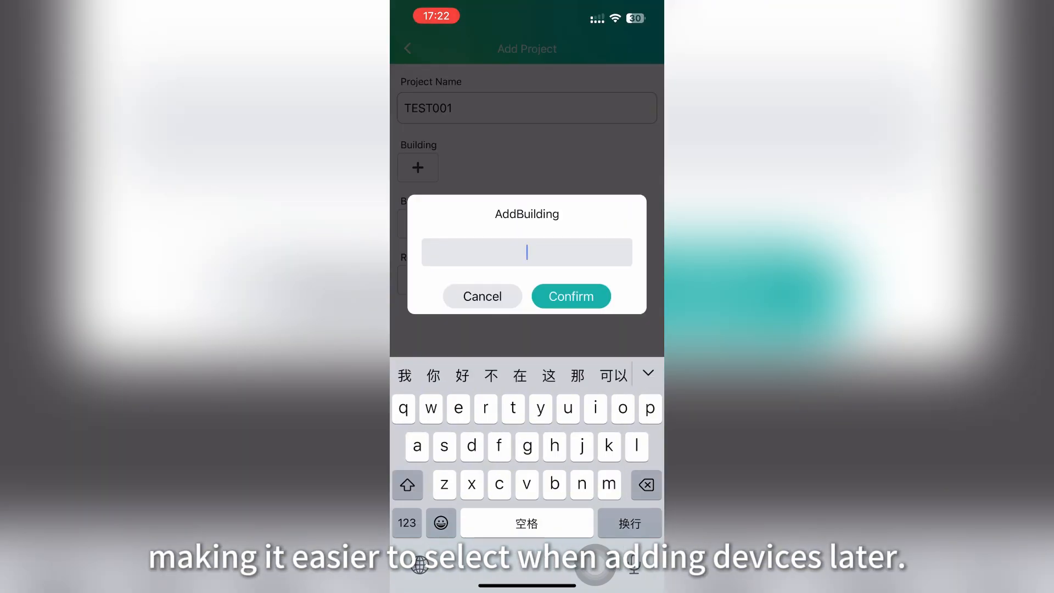
# Add buildings building1, building2 and building3 to the project
pyautogui.write('building')
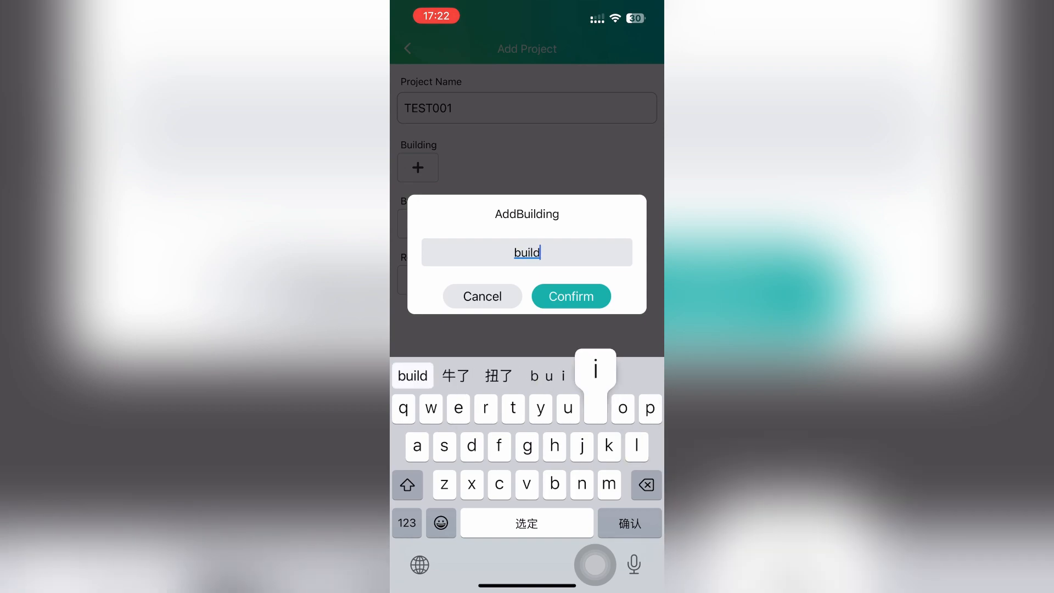
pyautogui.click(423, 375)
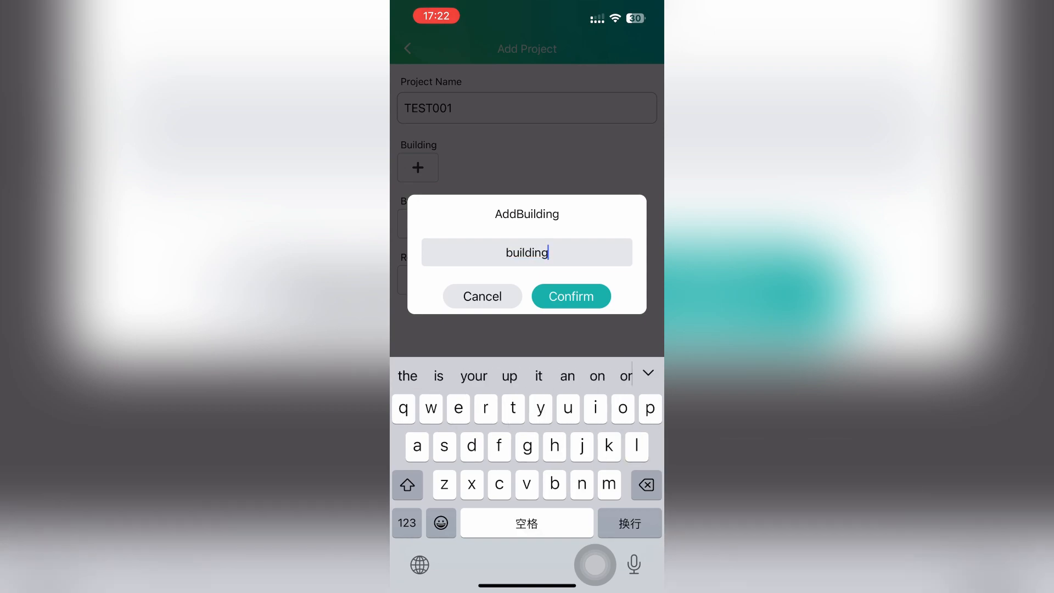
pyautogui.click(407, 523)
pyautogui.write('1')
pyautogui.click(571, 296)
pyautogui.write('building')
pyautogui.click(422, 375)
pyautogui.click(407, 523)
pyautogui.write('2')
pyautogui.click(571, 296)
pyautogui.write('building')
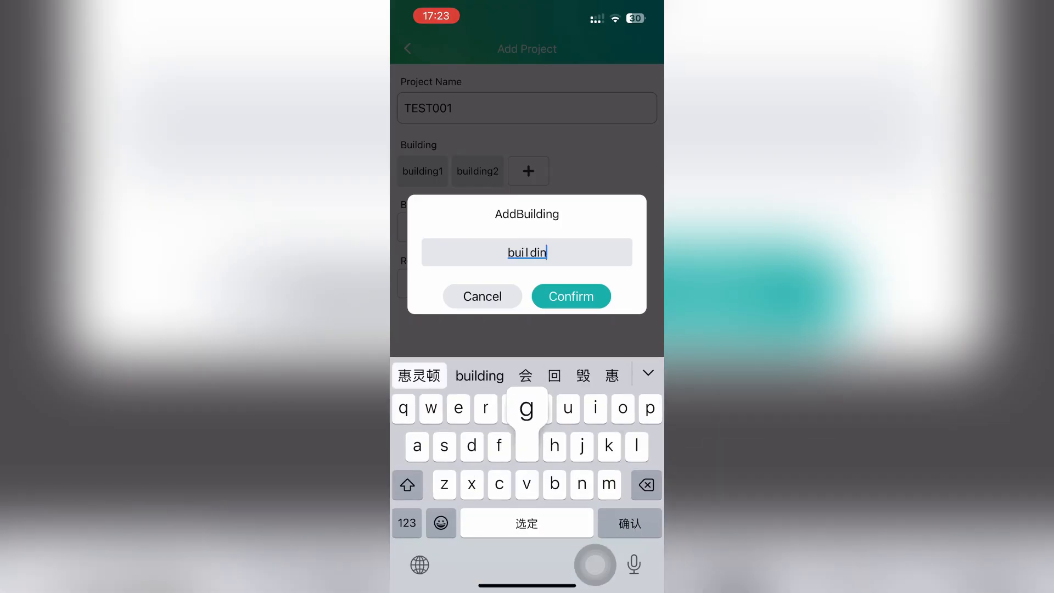
pyautogui.click(422, 375)
pyautogui.click(407, 522)
pyautogui.write('3')
pyautogui.click(571, 296)
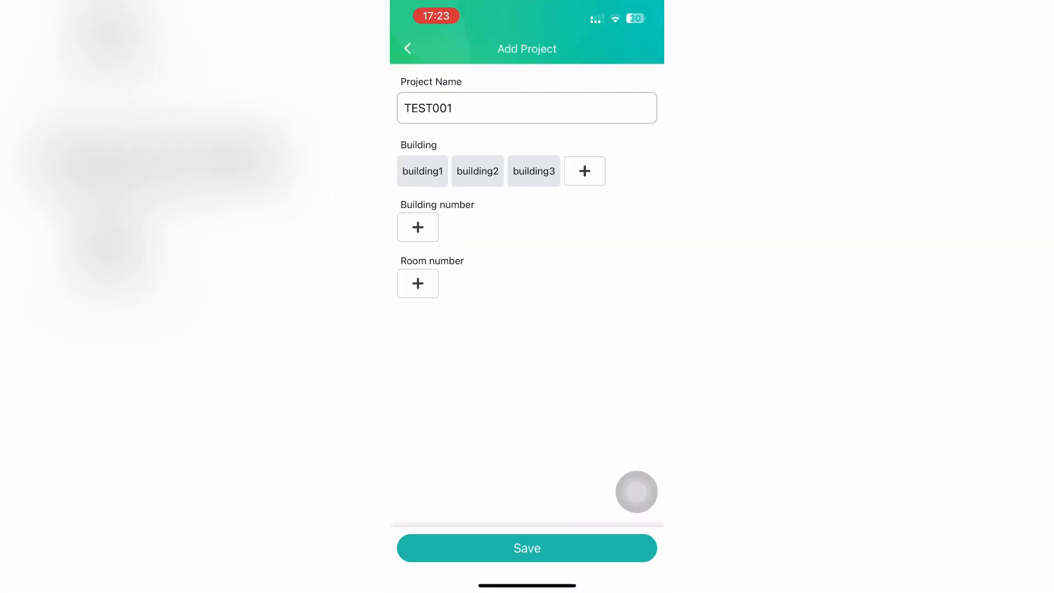
# Add building numbers 1, 2 and 3
pyautogui.click(418, 226)
pyautogui.write('1')
pyautogui.click(572, 296)
pyautogui.click(464, 230)
pyautogui.write('2')
pyautogui.click(571, 296)
pyautogui.click(509, 231)
pyautogui.write('3')
pyautogui.click(571, 296)
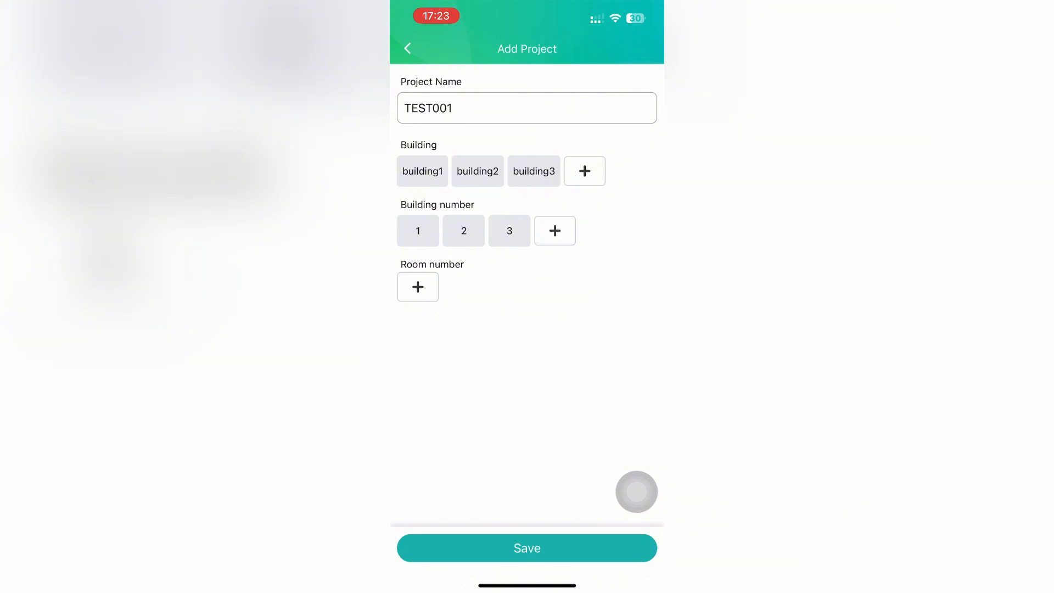
# Add room numbers 101, 102, 201 and 202, then save the TEST001 project
pyautogui.click(418, 286)
pyautogui.write('101')
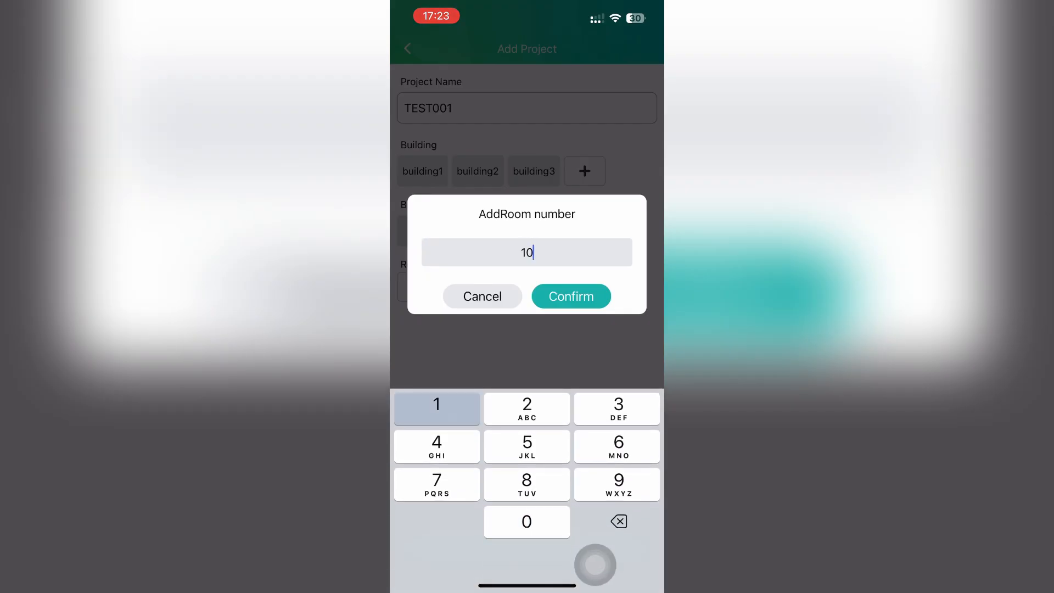
pyautogui.click(571, 296)
pyautogui.click(463, 290)
pyautogui.write('102')
pyautogui.click(571, 296)
pyautogui.click(509, 291)
pyautogui.write('201')
pyautogui.click(571, 296)
pyautogui.click(555, 290)
pyautogui.write('202')
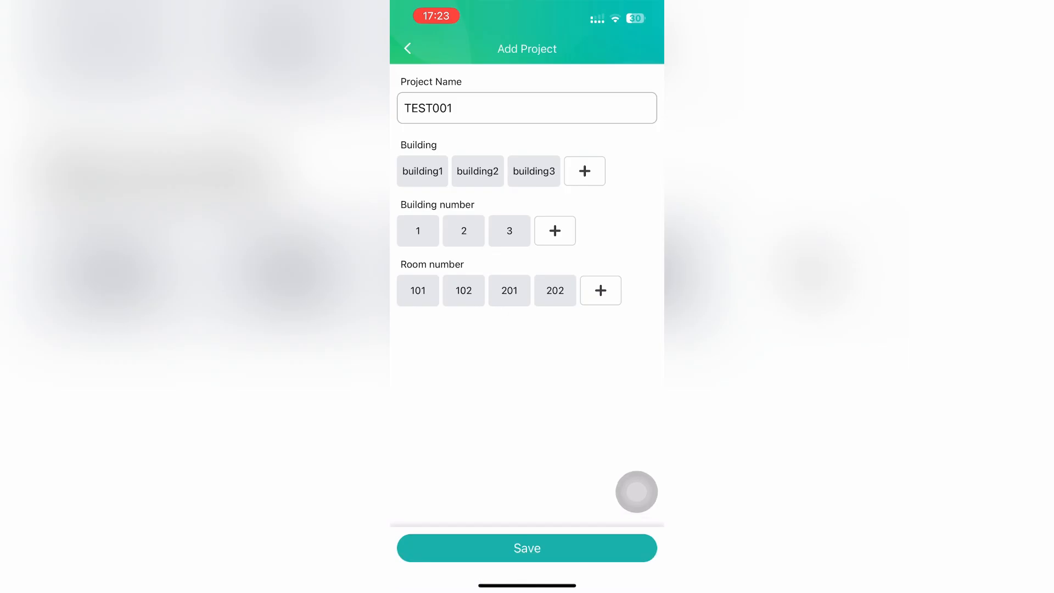
pyautogui.click(418, 329)
pyautogui.write('302')
pyautogui.click(571, 296)
pyautogui.click(527, 548)
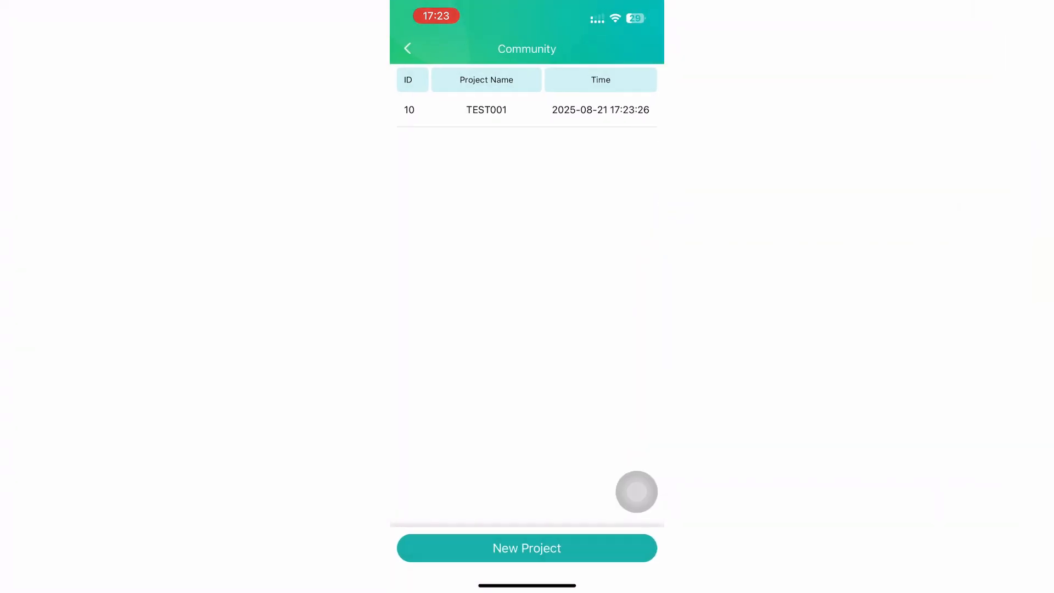
# Open TEST001, start a new device and name it Guard station
pyautogui.click(486, 109)
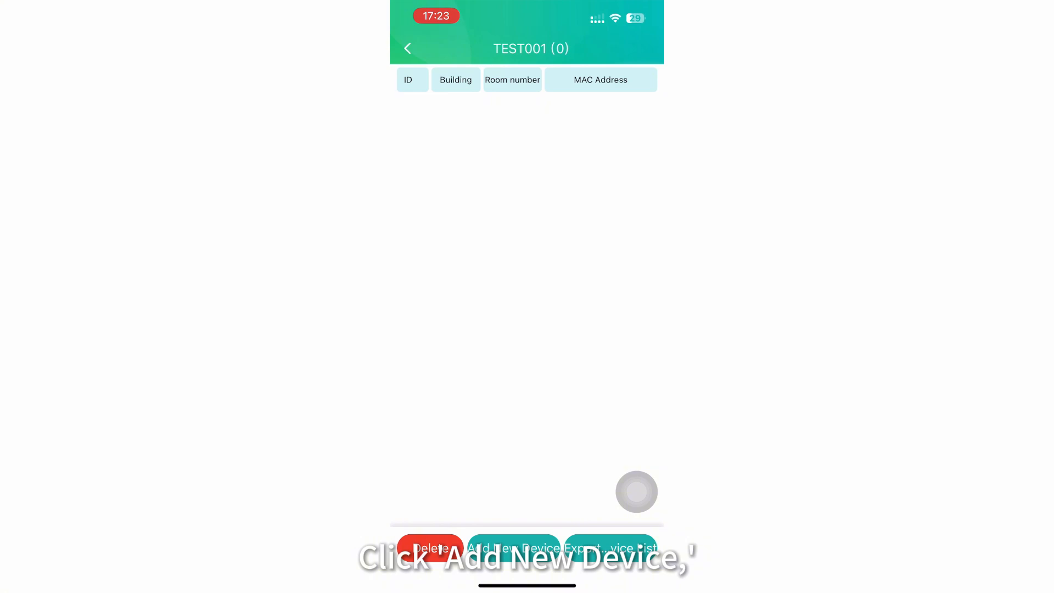
pyautogui.click(513, 548)
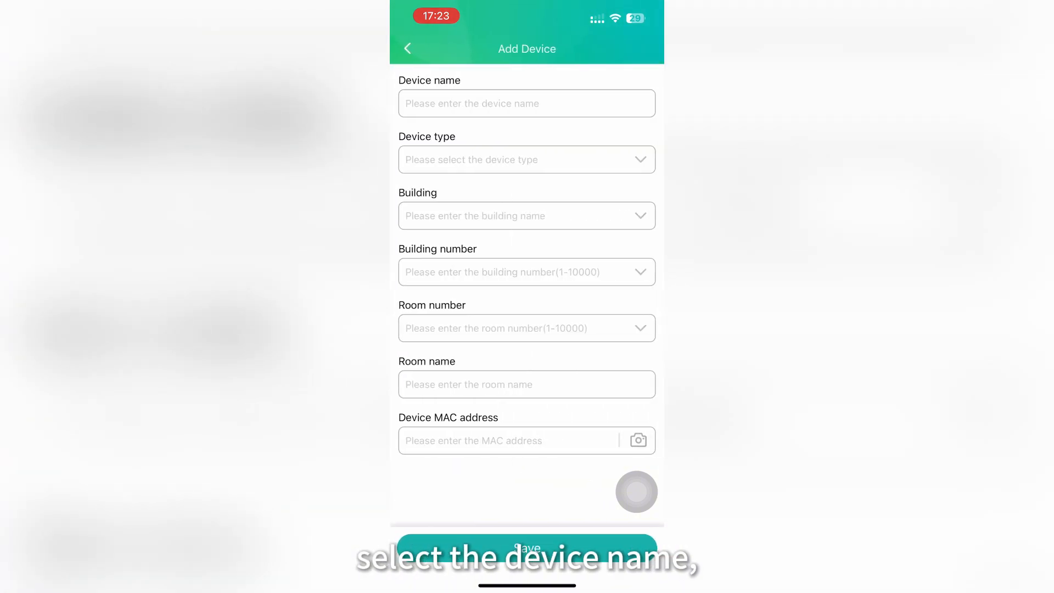
pyautogui.click(526, 104)
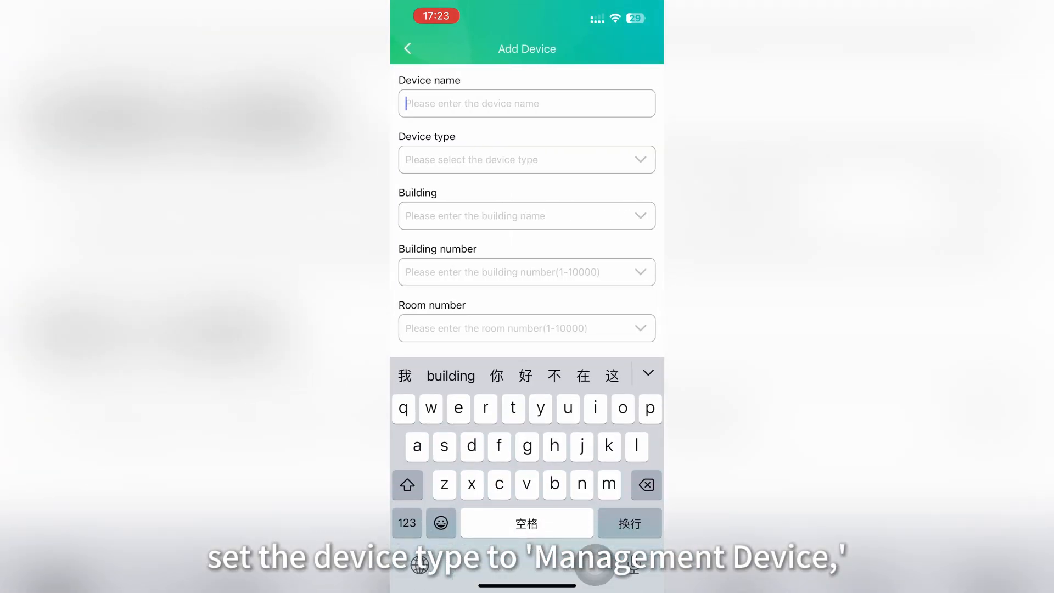
pyautogui.write('guaed')
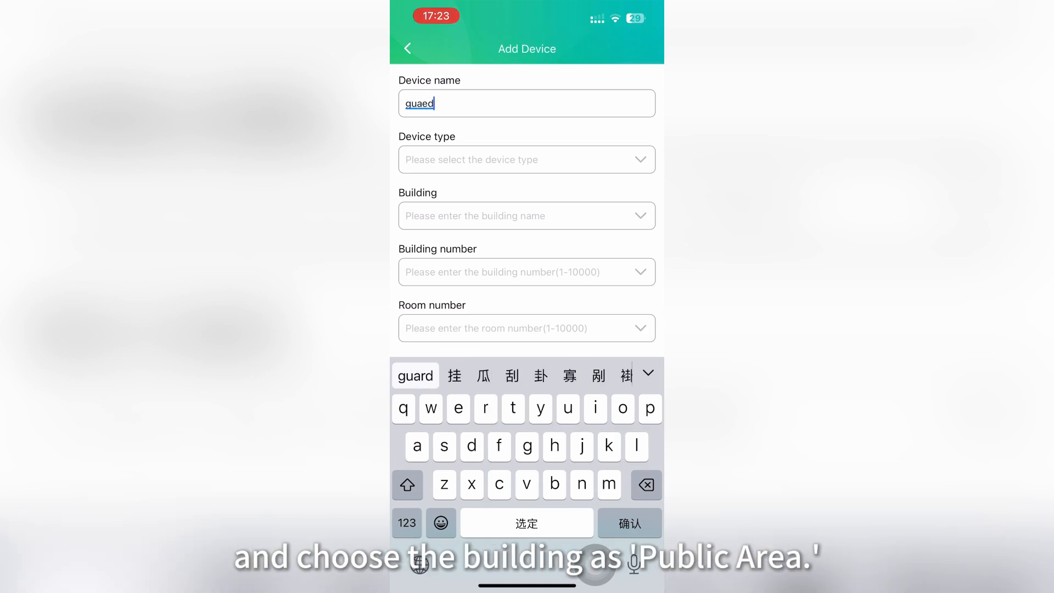
pyautogui.press('BackSpace')
pyautogui.press('BackSpace')
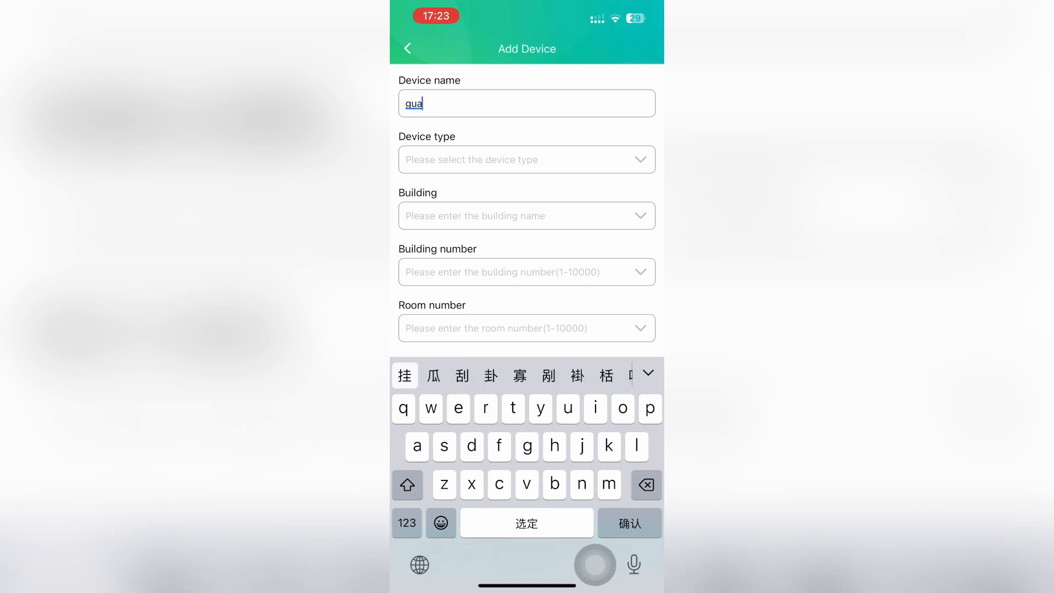
pyautogui.press('BackSpace')
pyautogui.press('BackSpace')
pyautogui.press('BackSpace')
pyautogui.write('g')
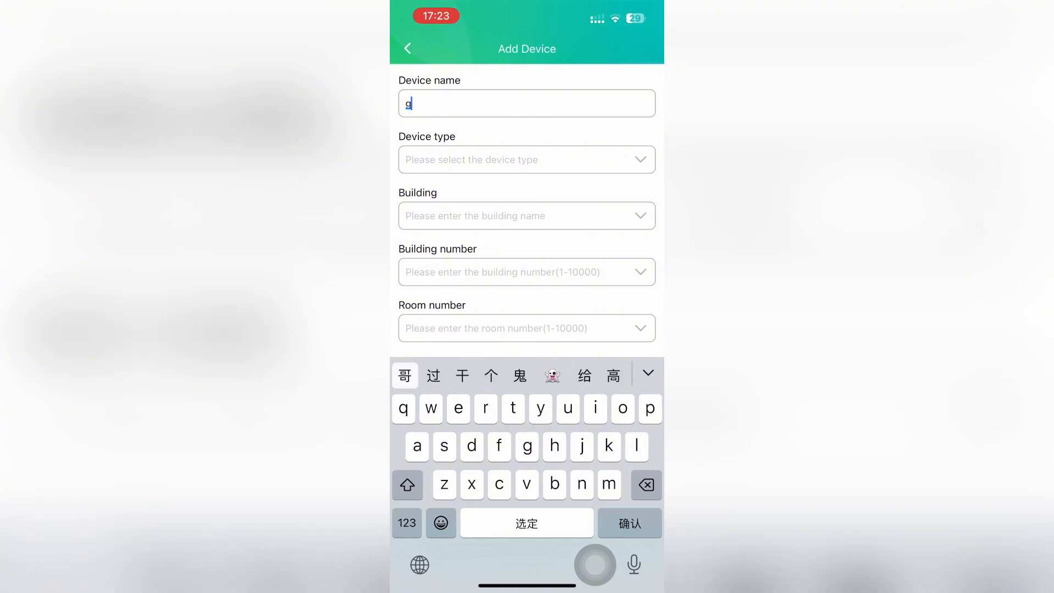
pyautogui.write('ua rf')
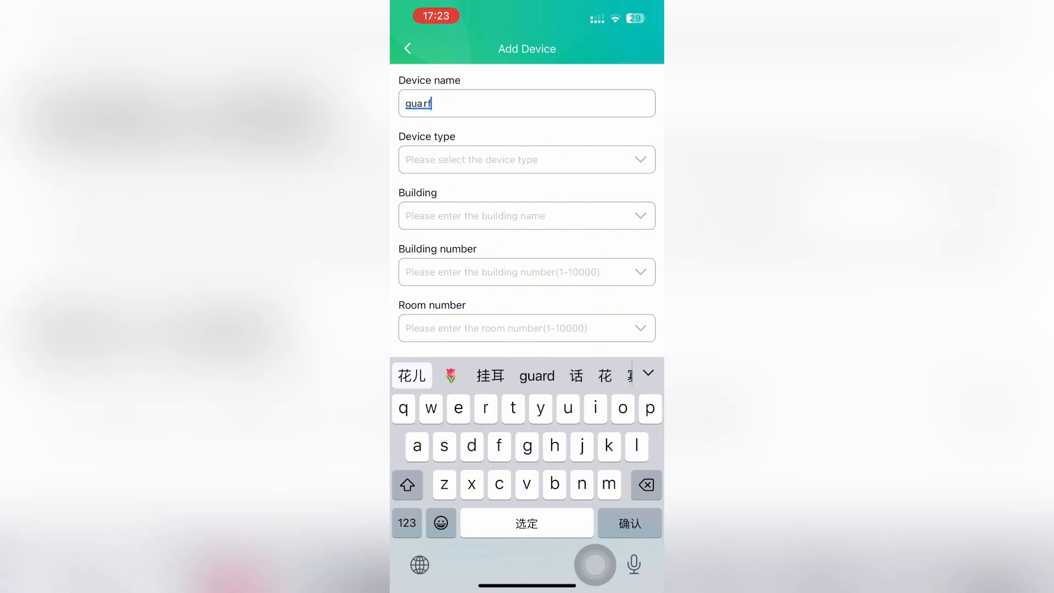
pyautogui.press('BackSpace')
pyautogui.write('g')
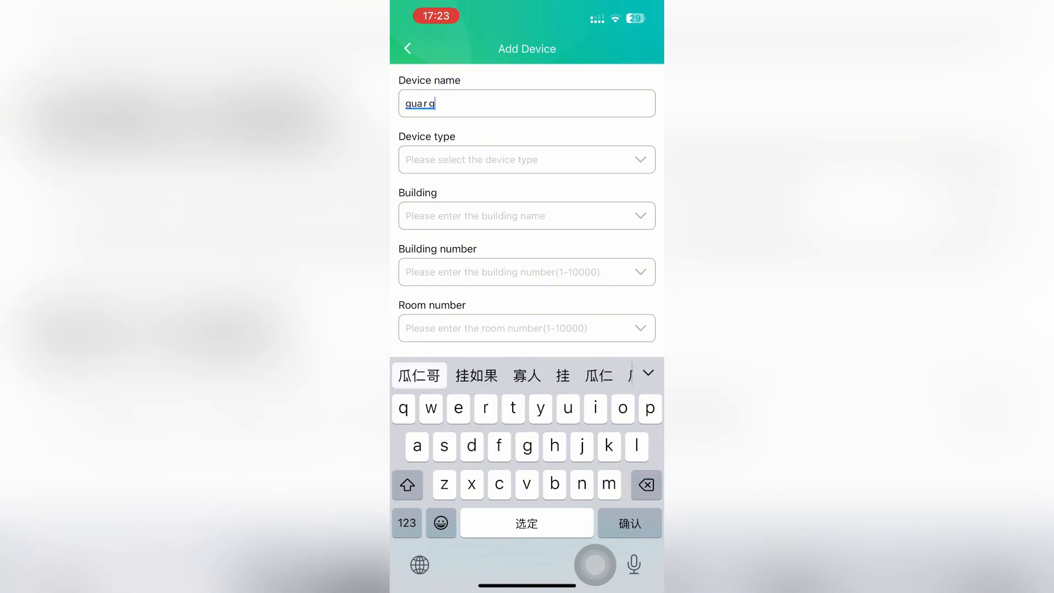
pyautogui.press('Return')
pyautogui.press('BackSpace')
pyautogui.press('BackSpace')
pyautogui.press('BackSpace')
pyautogui.press('BackSpace')
pyautogui.press('BackSpace')
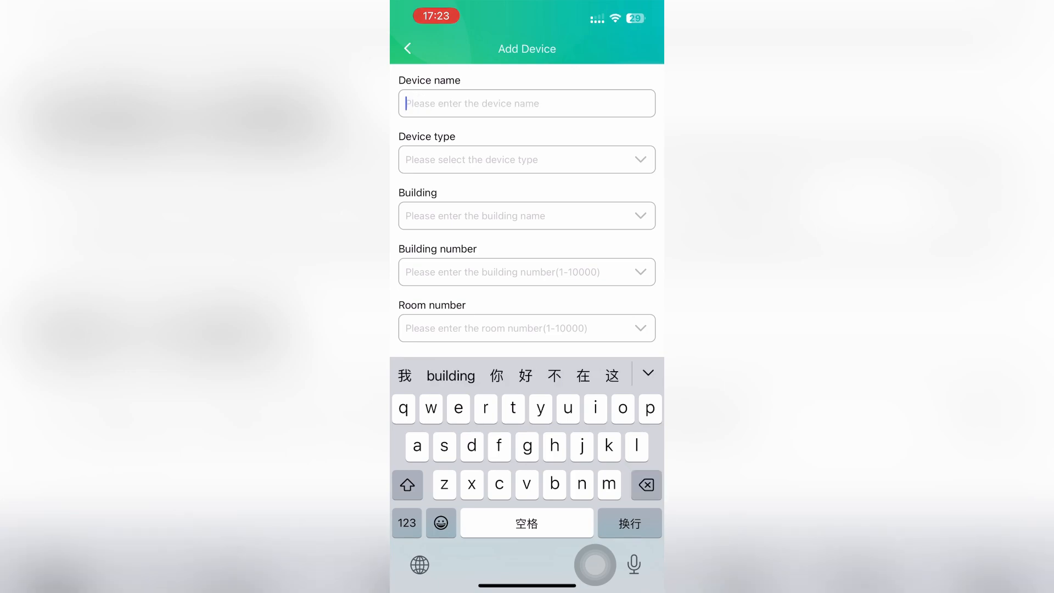
pyautogui.click(419, 564)
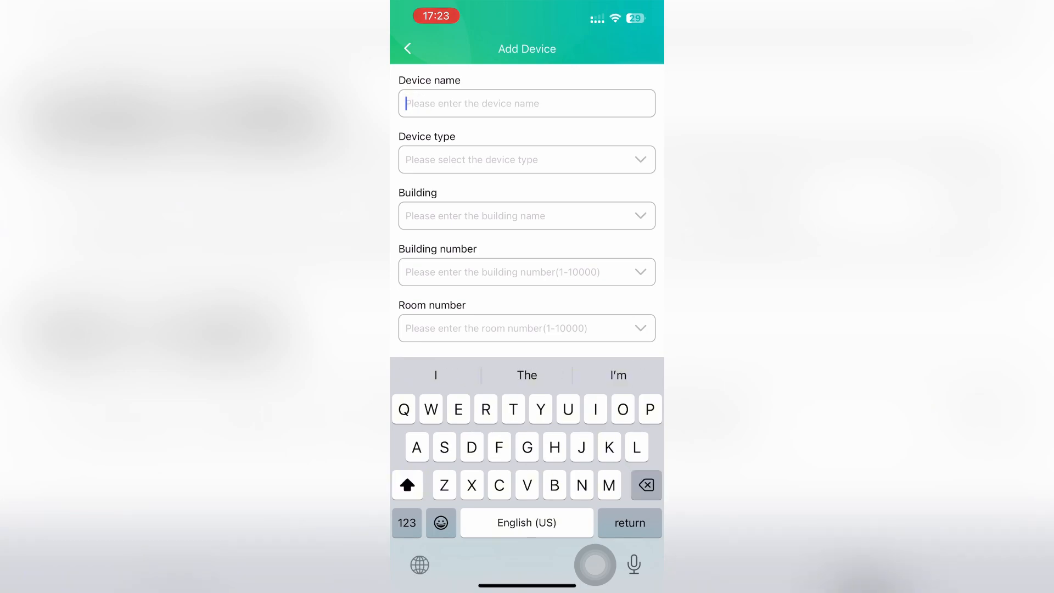
pyautogui.write('G')
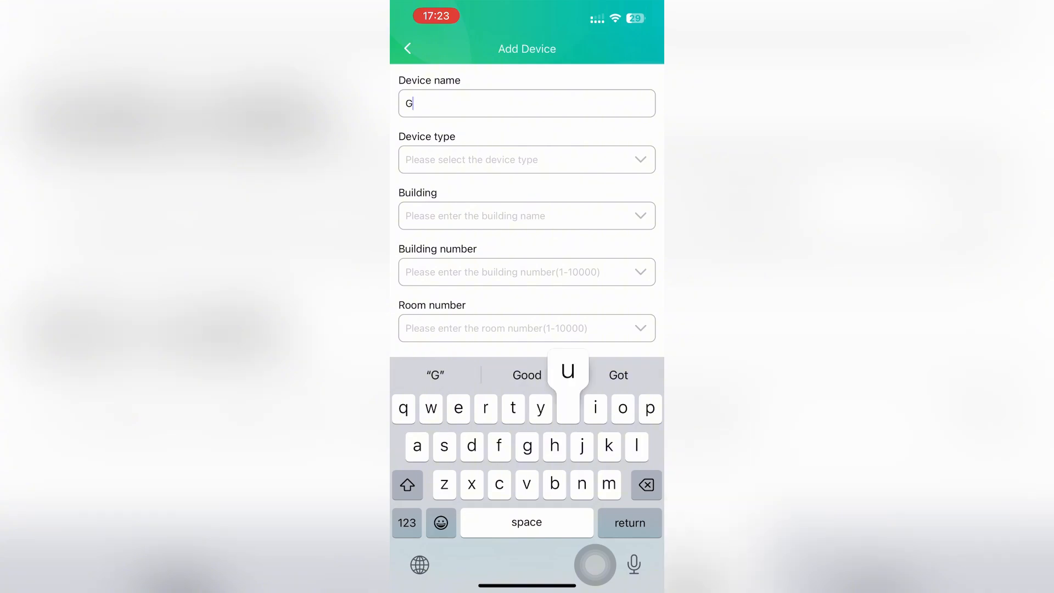
pyautogui.write('uard ')
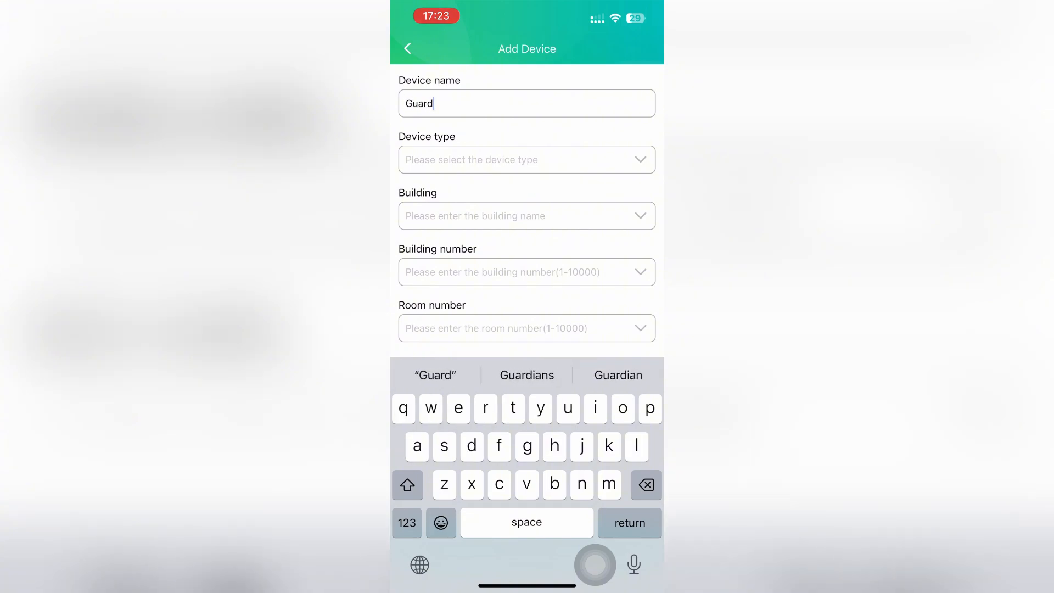
pyautogui.write('station')
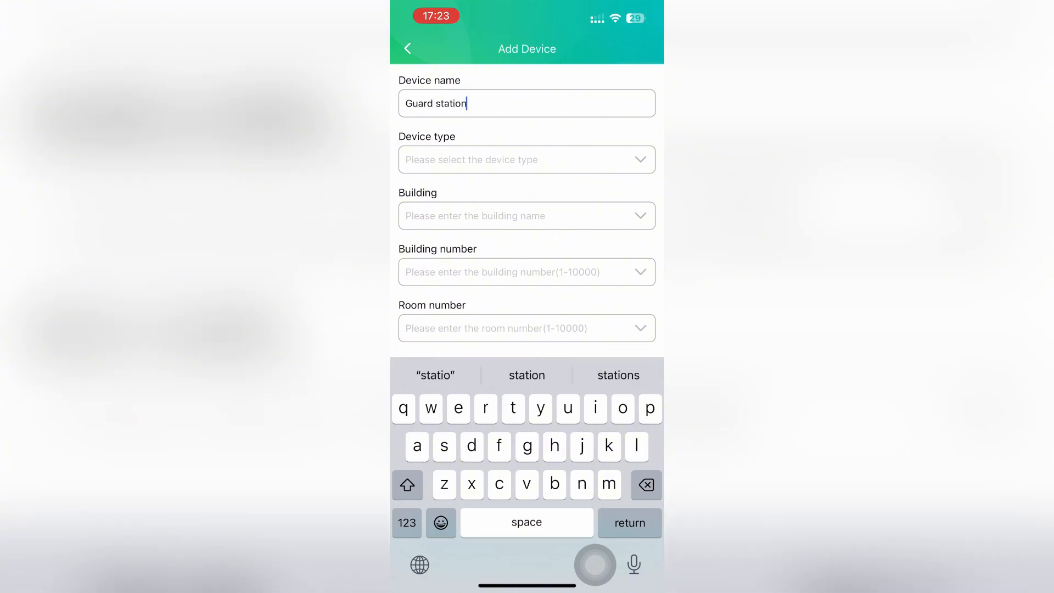
# Make it a Controller in Public Area with scanned MAC 0C383E565839, and save
pyautogui.click(527, 160)
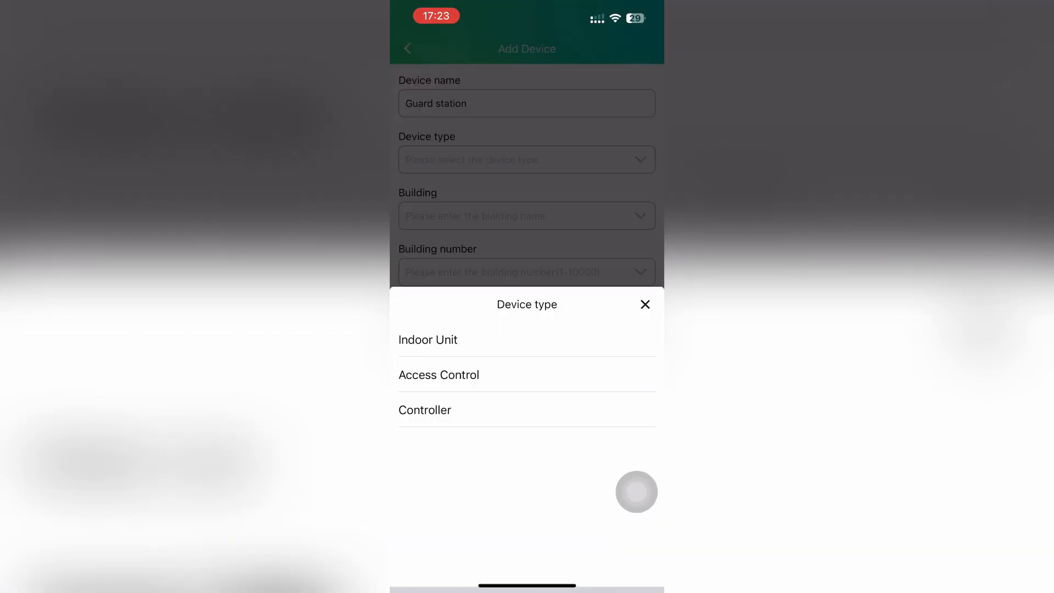
pyautogui.click(425, 410)
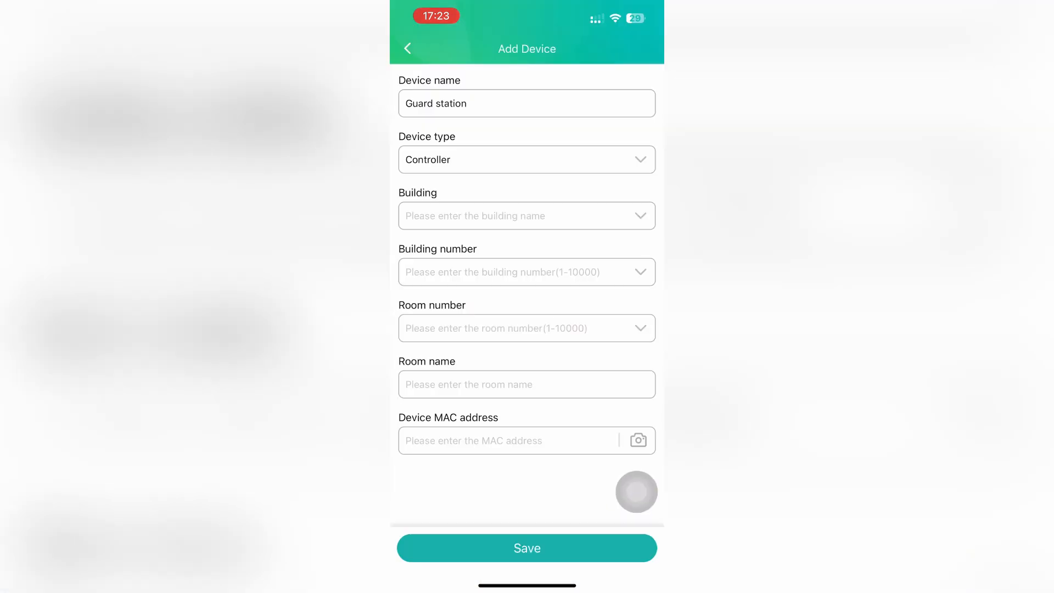
pyautogui.click(527, 216)
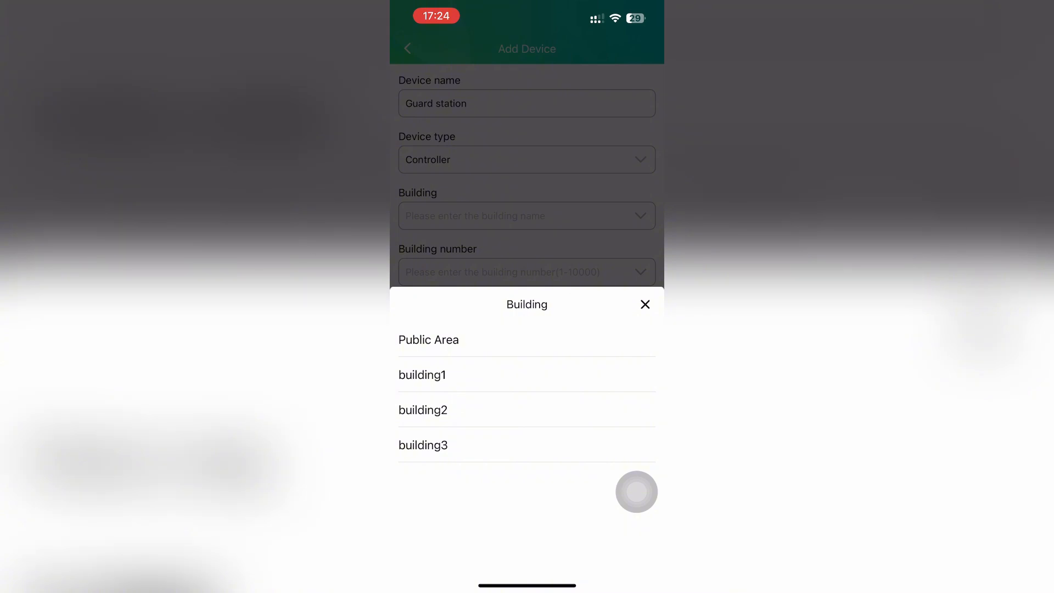
pyautogui.click(428, 340)
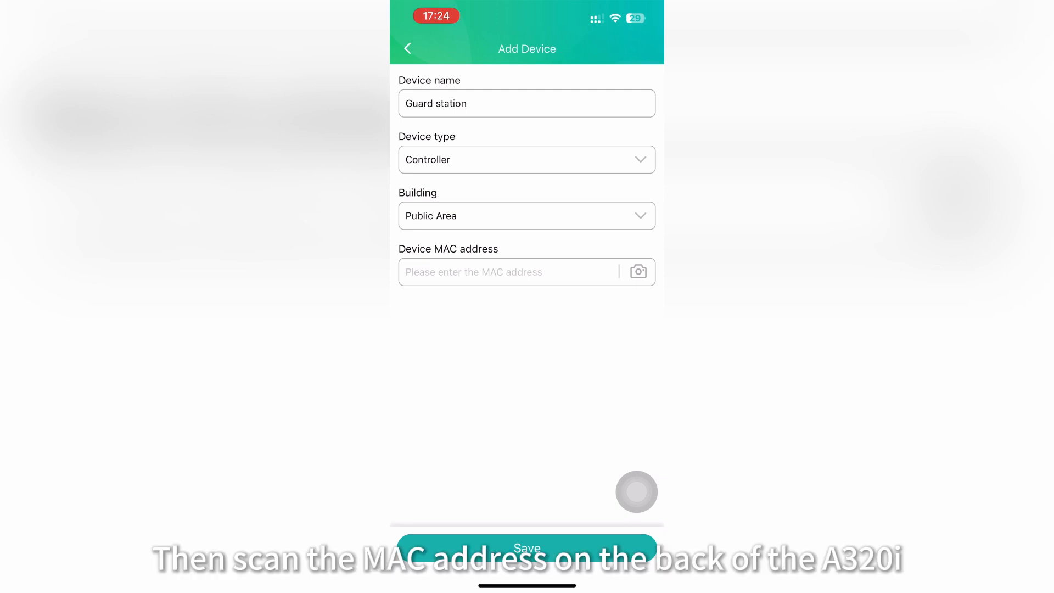
pyautogui.click(638, 271)
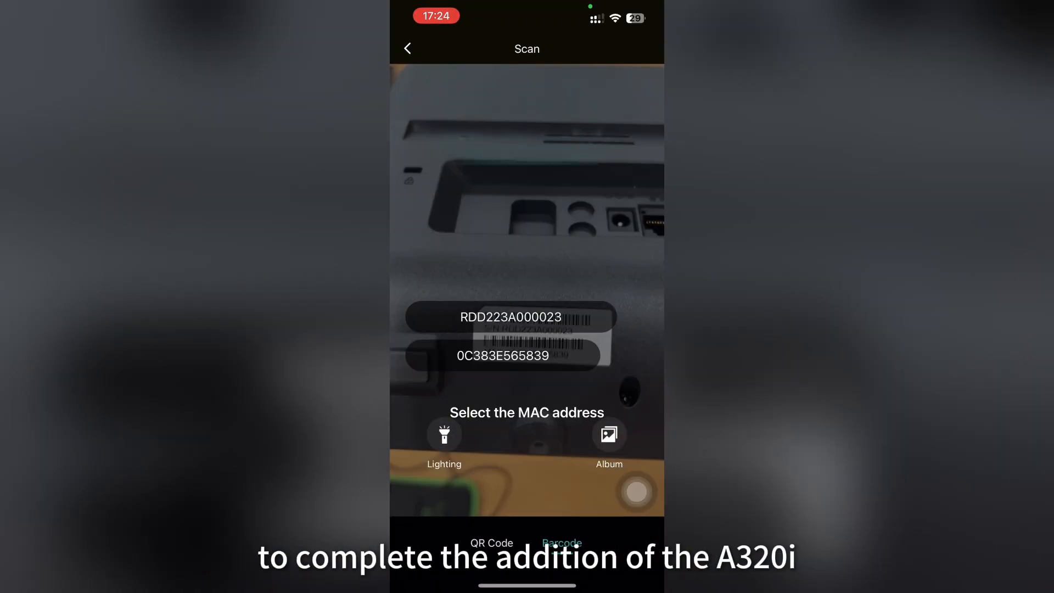
pyautogui.click(503, 355)
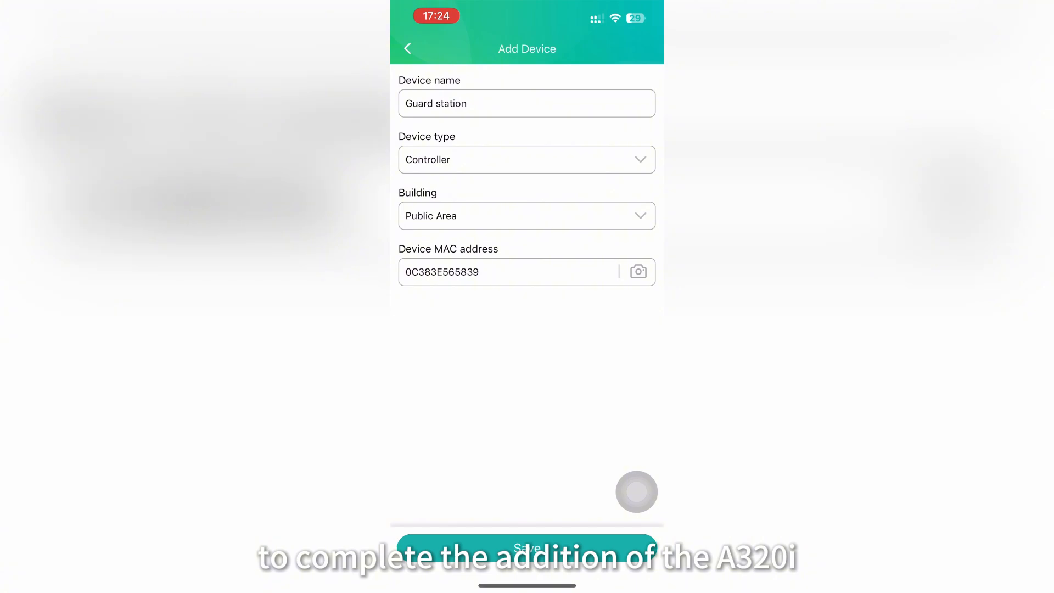
pyautogui.click(527, 548)
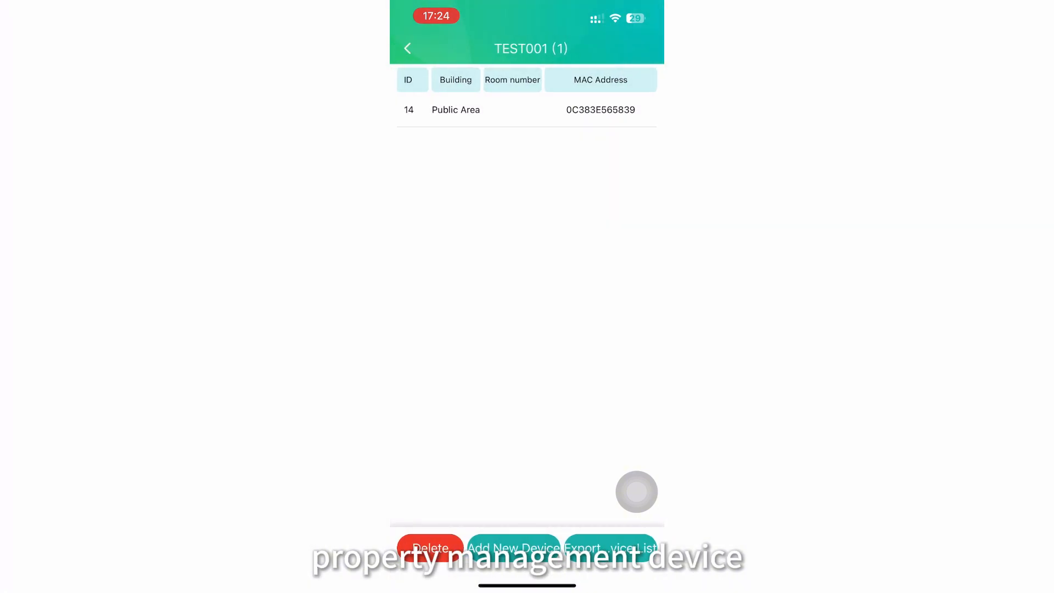
# Start another device in TEST001 and name it Gate i68
pyautogui.click(513, 548)
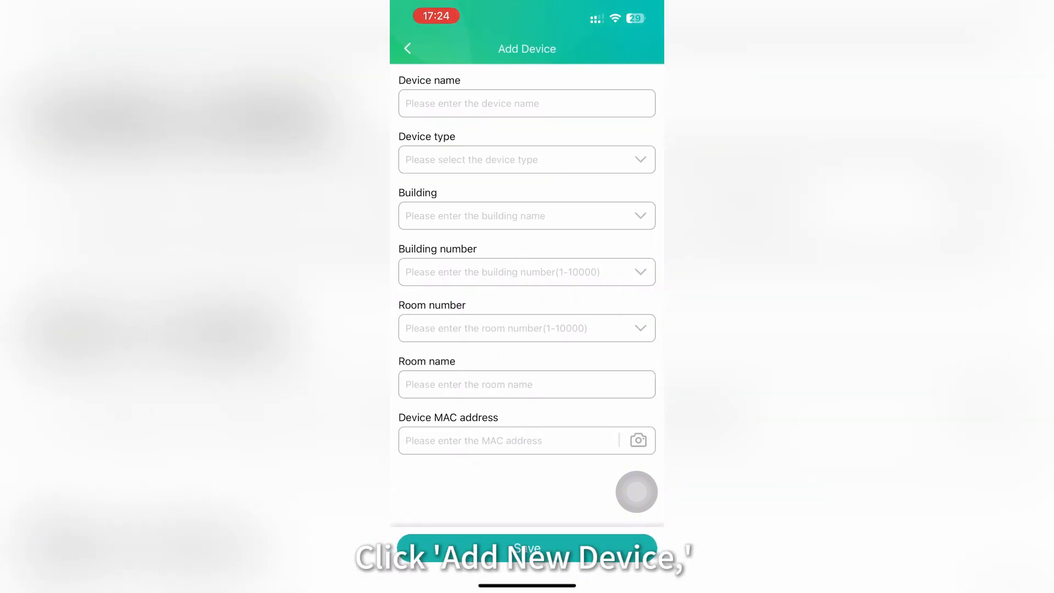
pyautogui.click(527, 103)
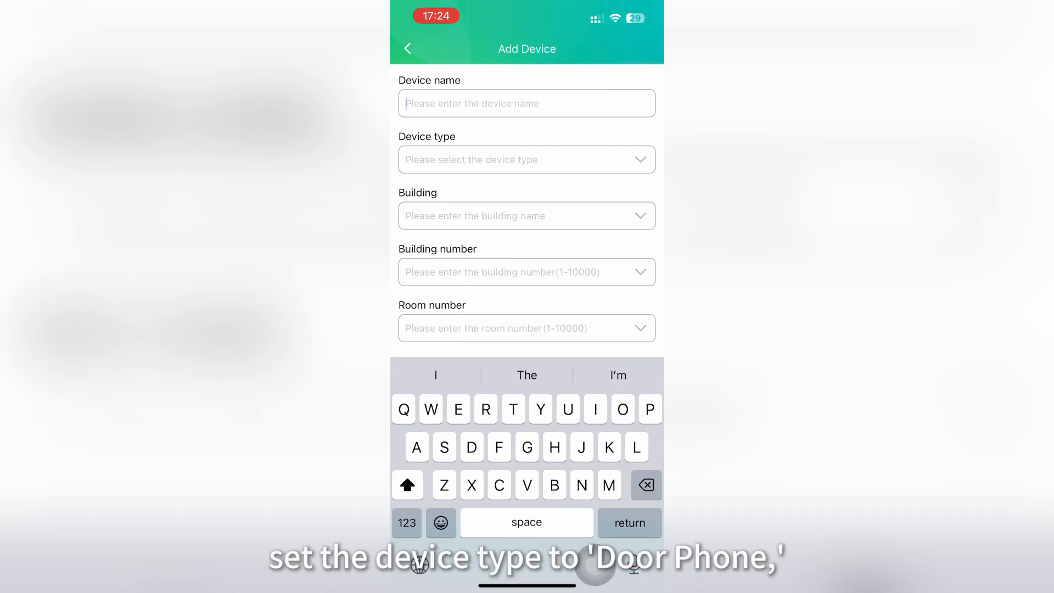
pyautogui.write('Gtae')
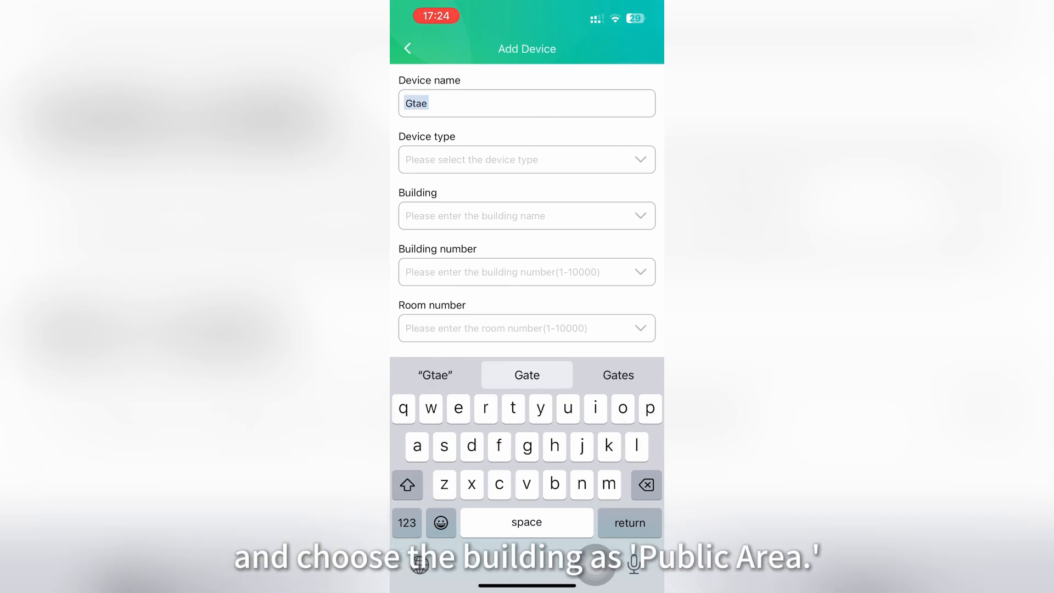
pyautogui.press('BackSpace')
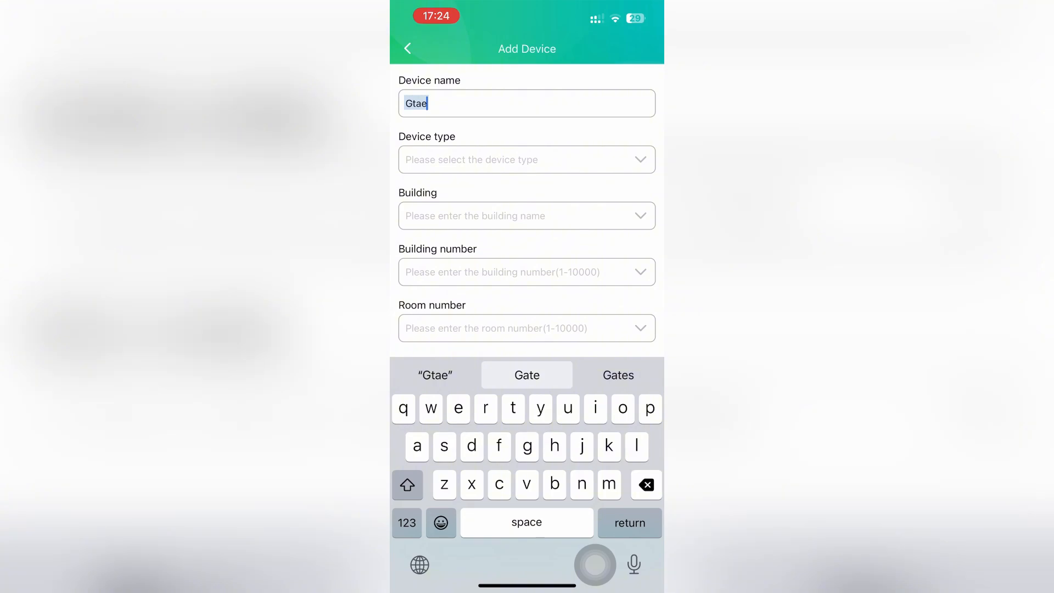
pyautogui.write('e')
pyautogui.press('BackSpace')
pyautogui.press('BackSpace')
pyautogui.press('BackSpace')
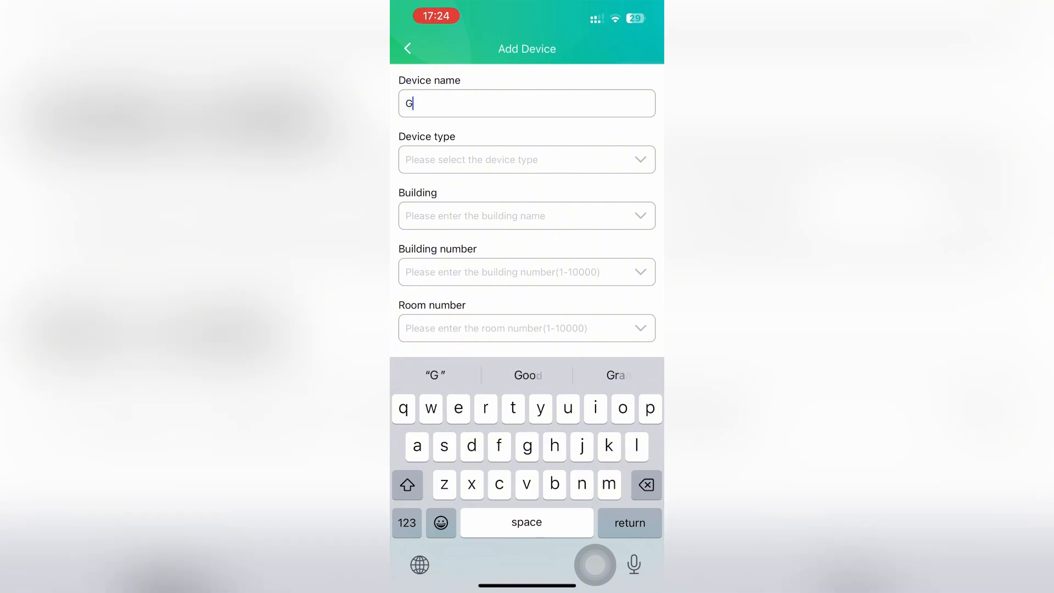
pyautogui.write('ate')
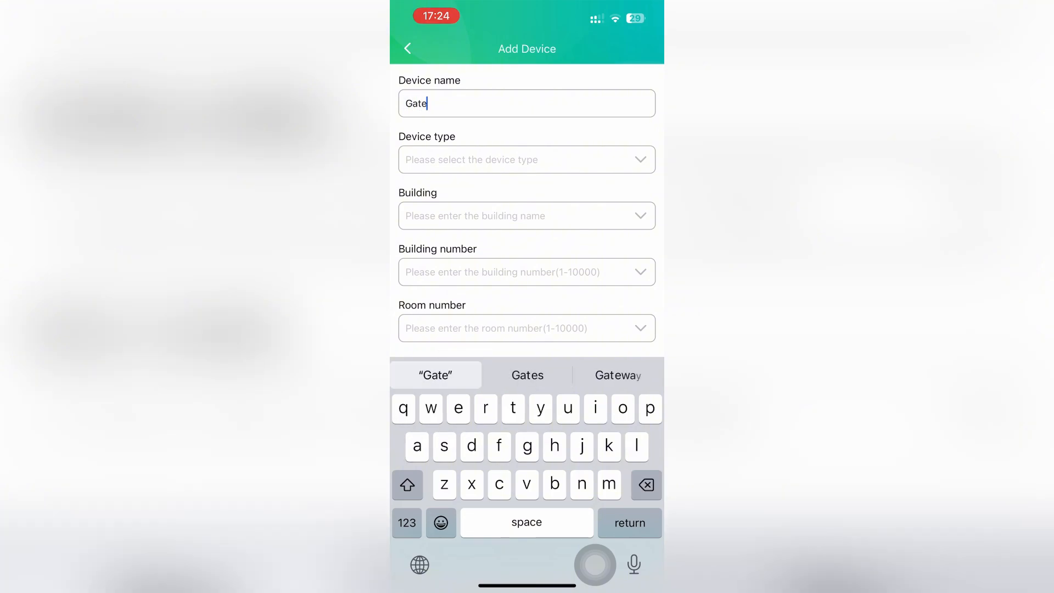
pyautogui.click(407, 523)
pyautogui.click(407, 522)
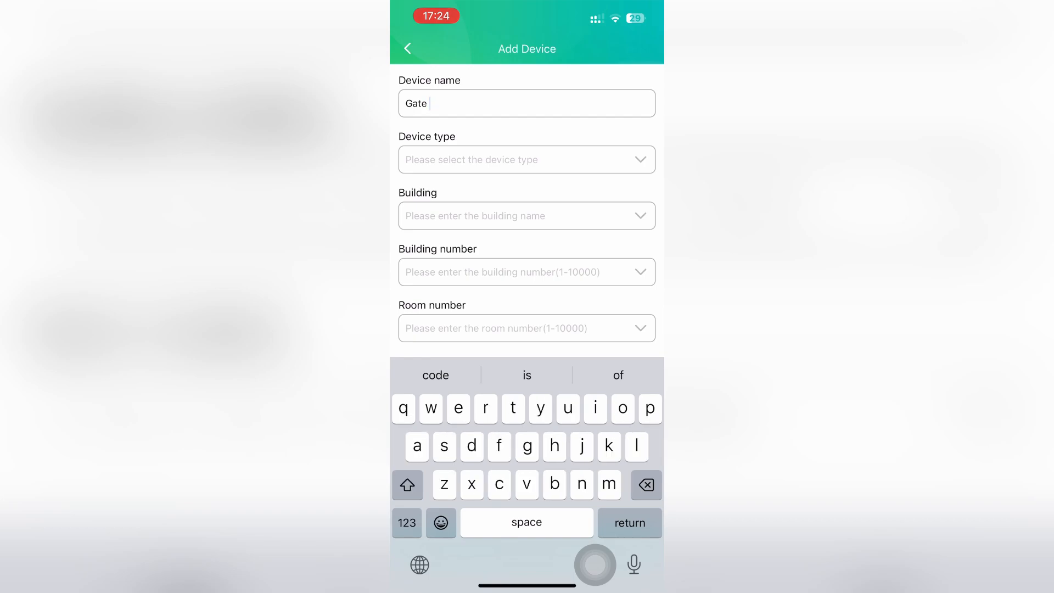
pyautogui.write('i')
pyautogui.click(407, 523)
pyautogui.write('68')
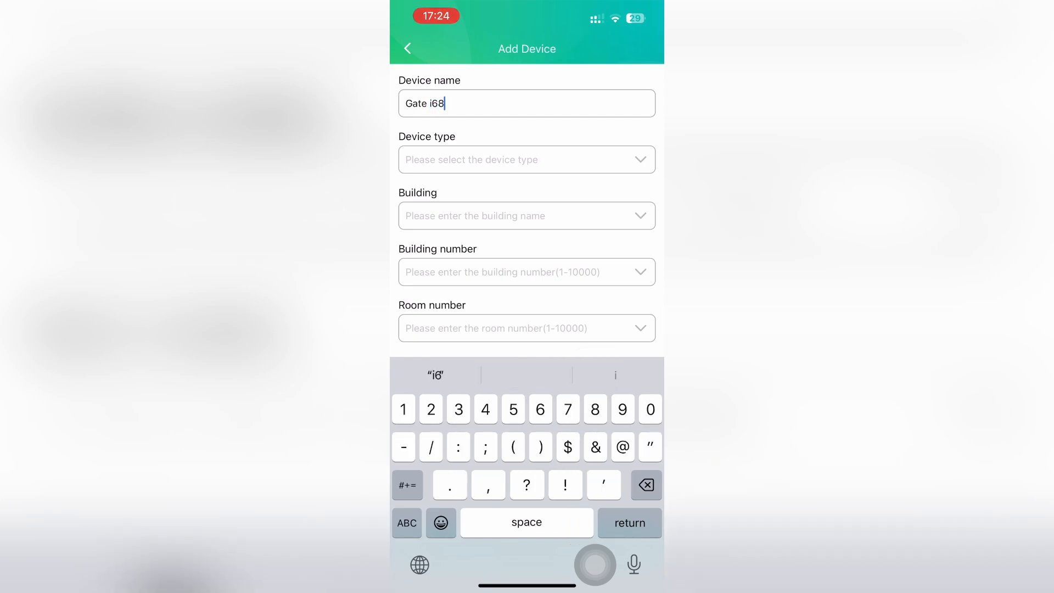
pyautogui.click(407, 523)
pyautogui.press('Return')
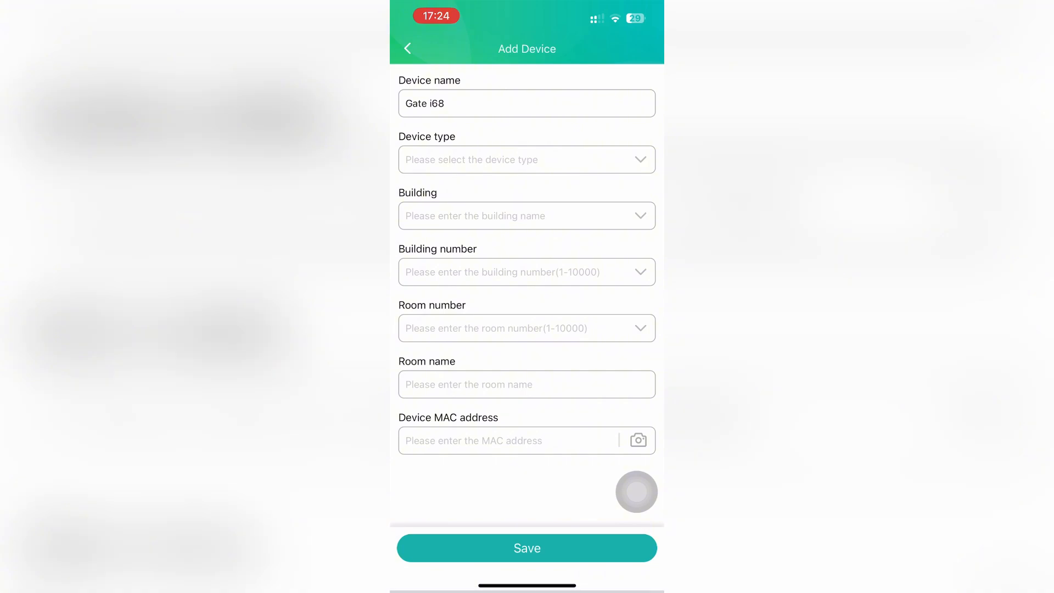
# Set it to Access Control in Public Area with scanned MAC 0C383E6C7930, and save
pyautogui.click(527, 160)
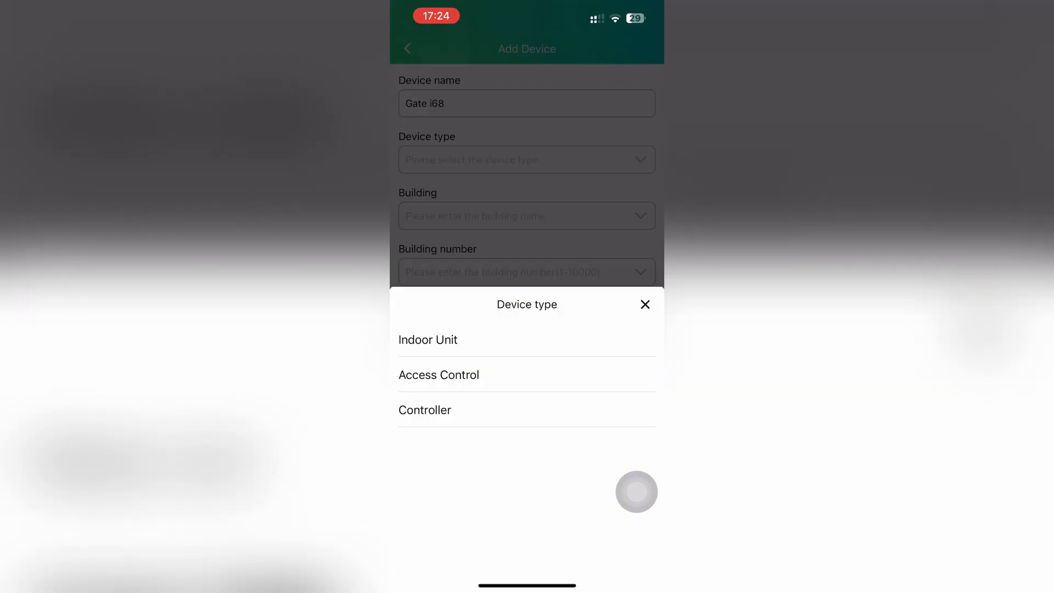
pyautogui.click(440, 375)
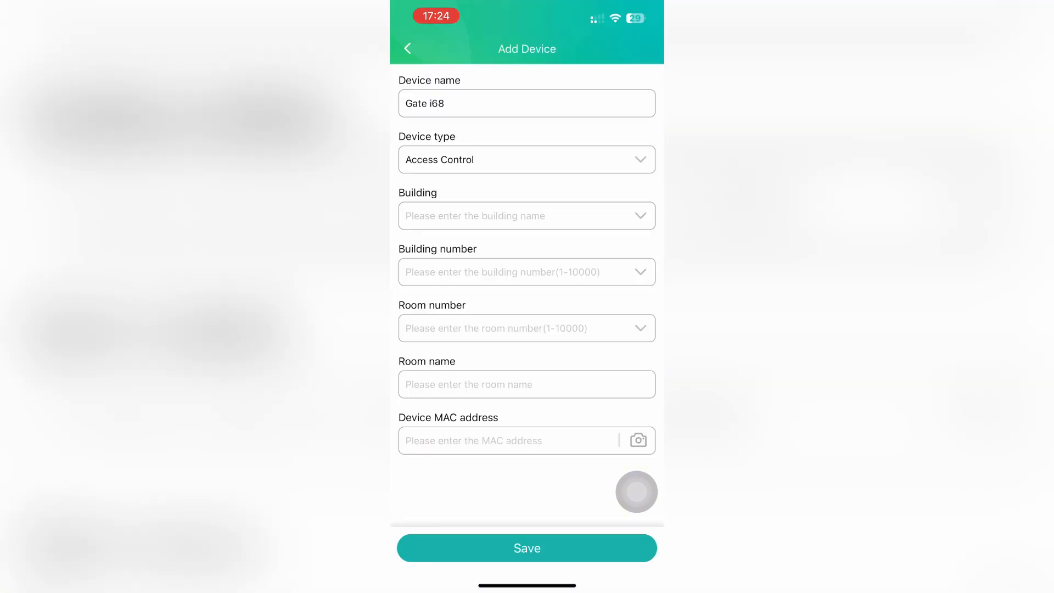
pyautogui.click(528, 215)
pyautogui.click(429, 339)
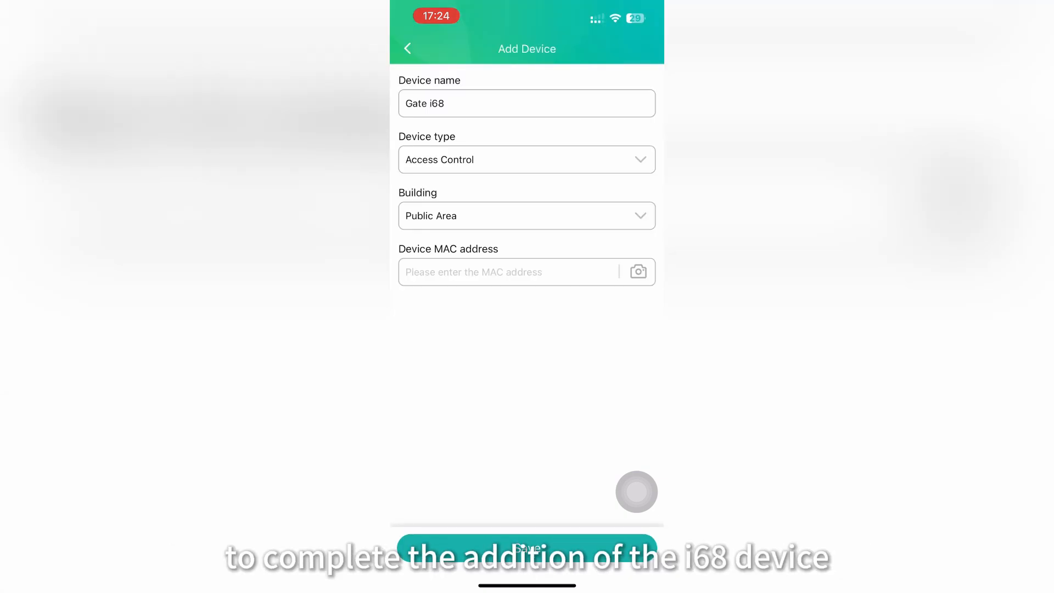
pyautogui.click(638, 272)
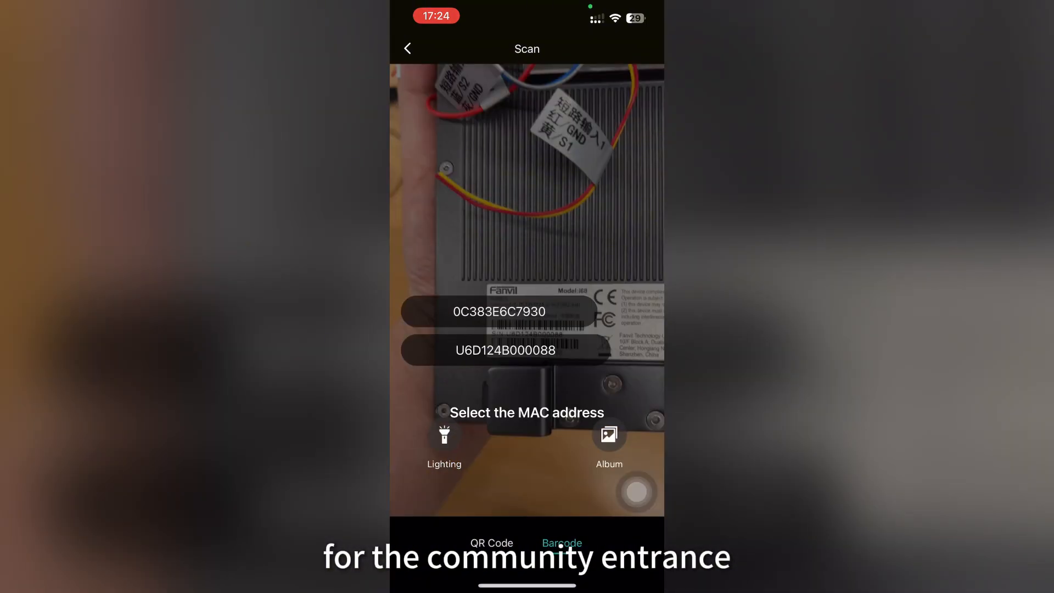
pyautogui.click(500, 311)
pyautogui.click(527, 546)
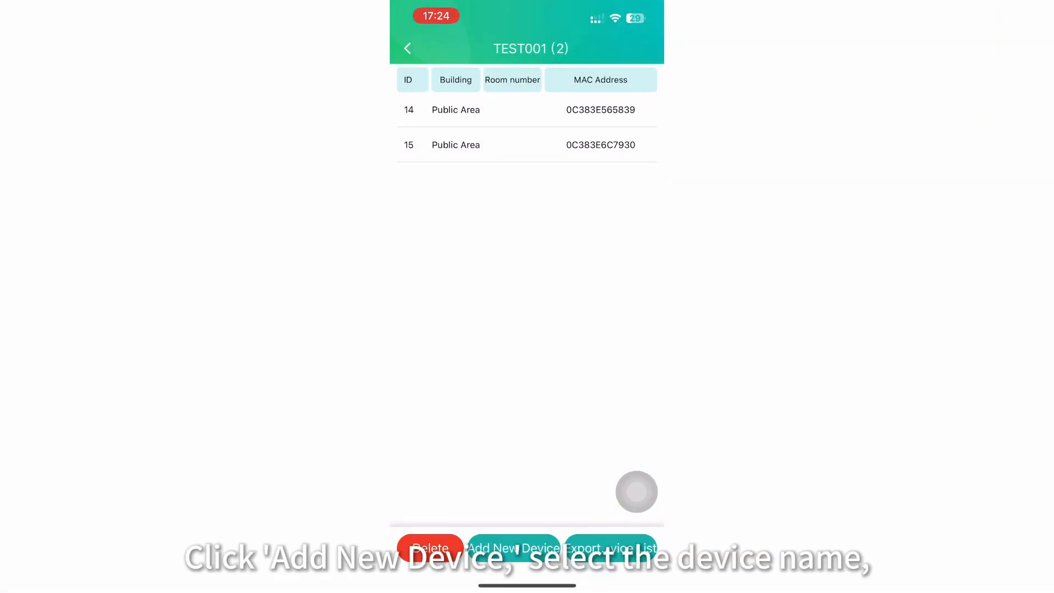
# Start a third device and name it Building gate i67
pyautogui.click(517, 548)
pyautogui.click(527, 103)
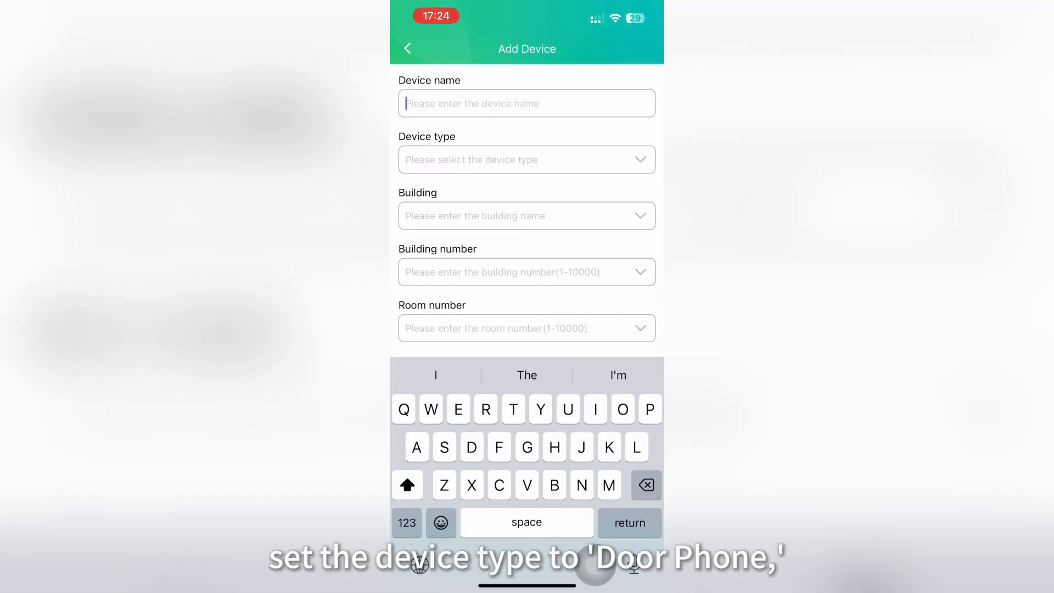
pyautogui.write('Build')
pyautogui.click(527, 375)
pyautogui.write('gate')
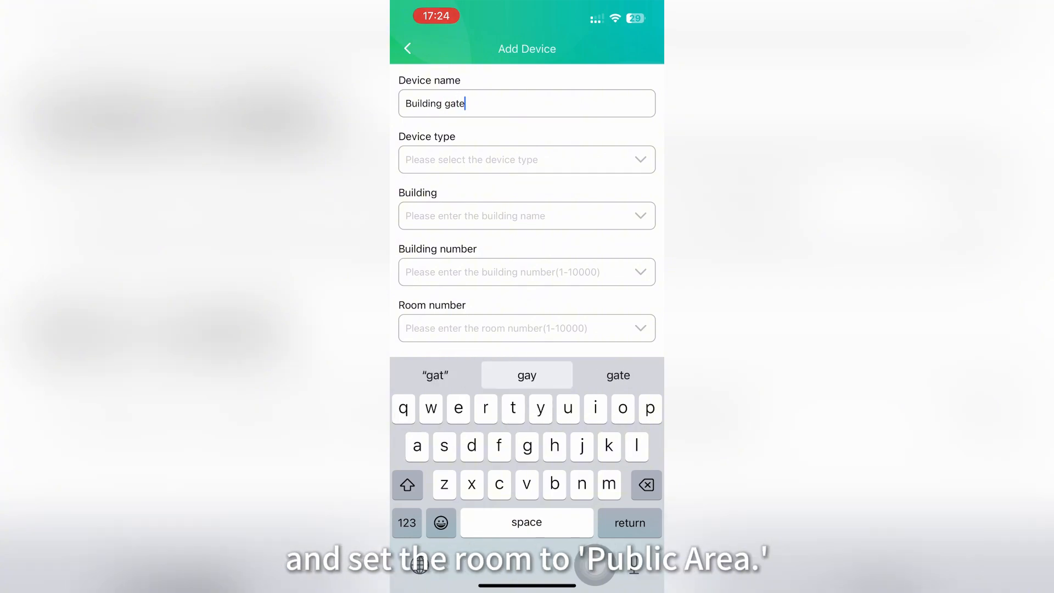
pyautogui.write(' i')
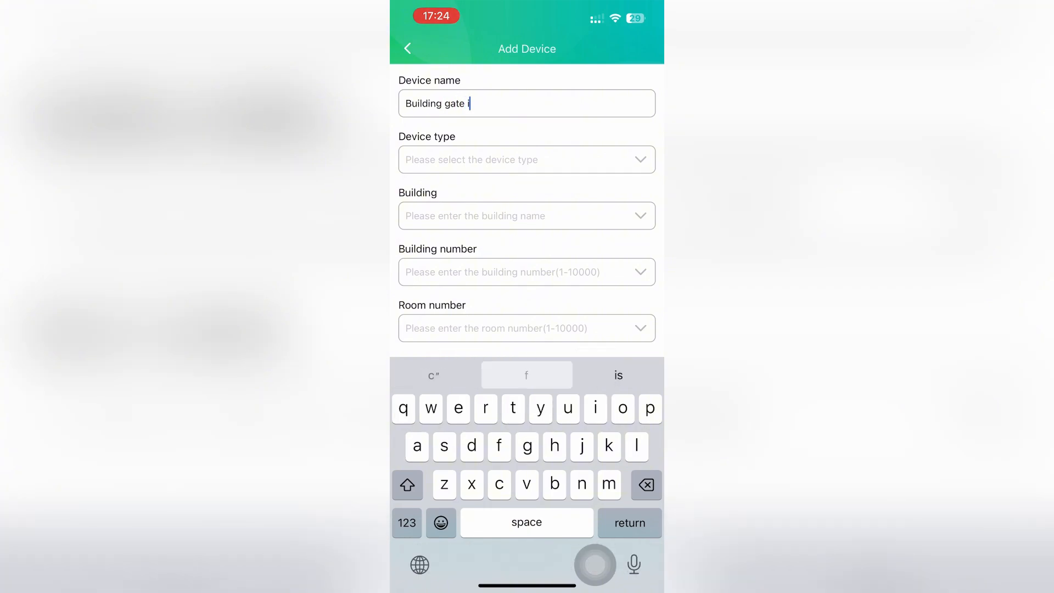
pyautogui.write('67')
pyautogui.press('Return')
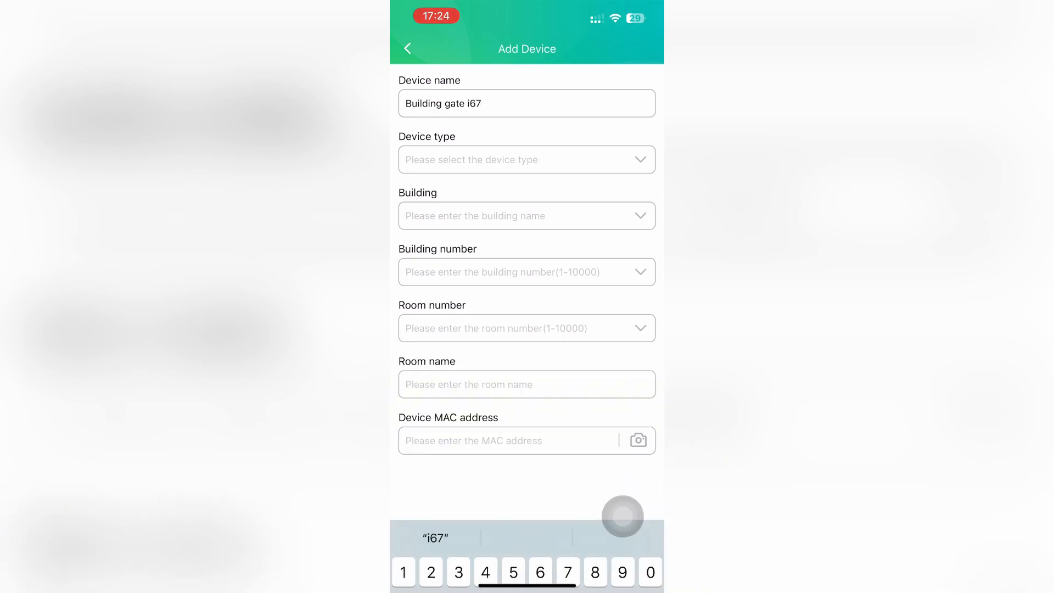
# Set type Access Control, building1, building number 1 and room Public Area
pyautogui.click(527, 160)
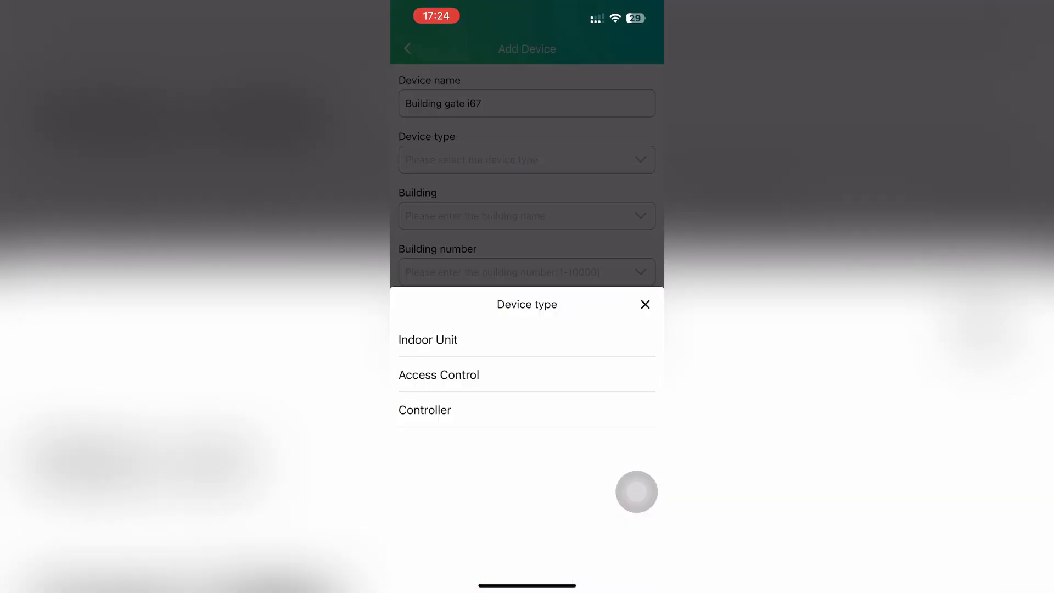
pyautogui.click(440, 375)
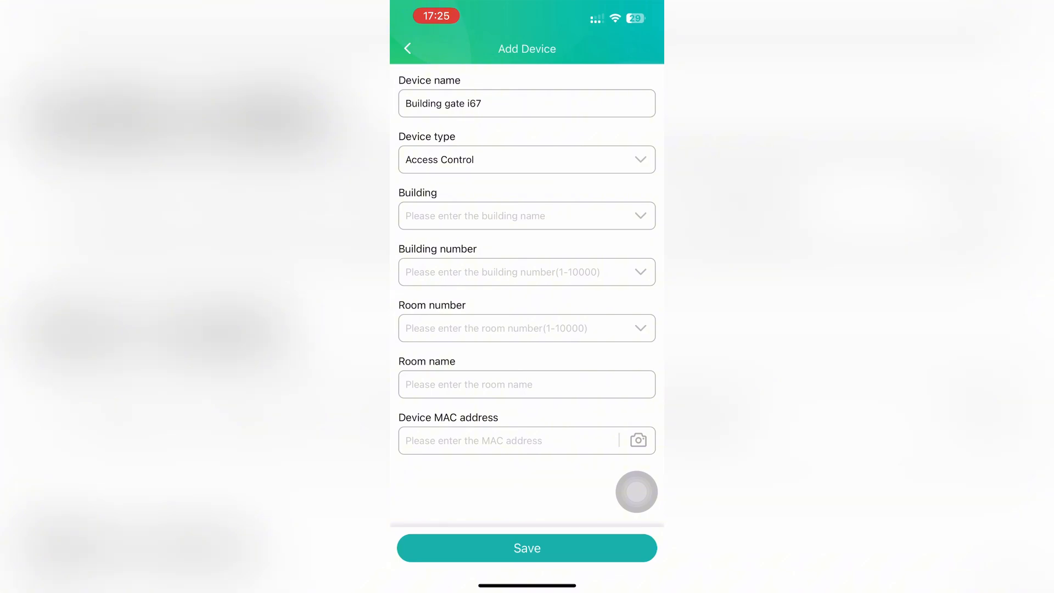
pyautogui.click(527, 215)
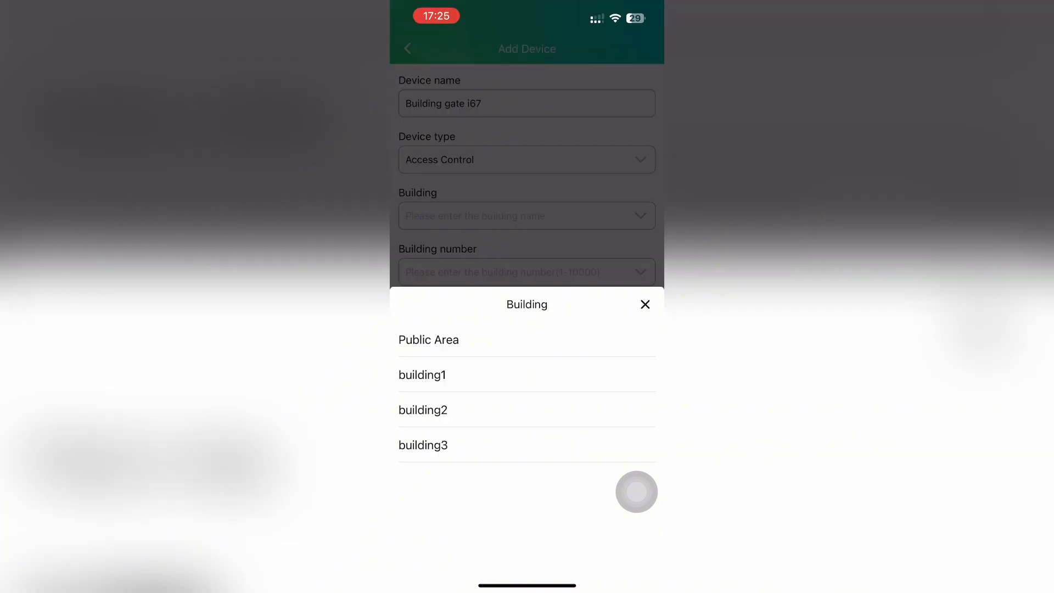
pyautogui.click(423, 375)
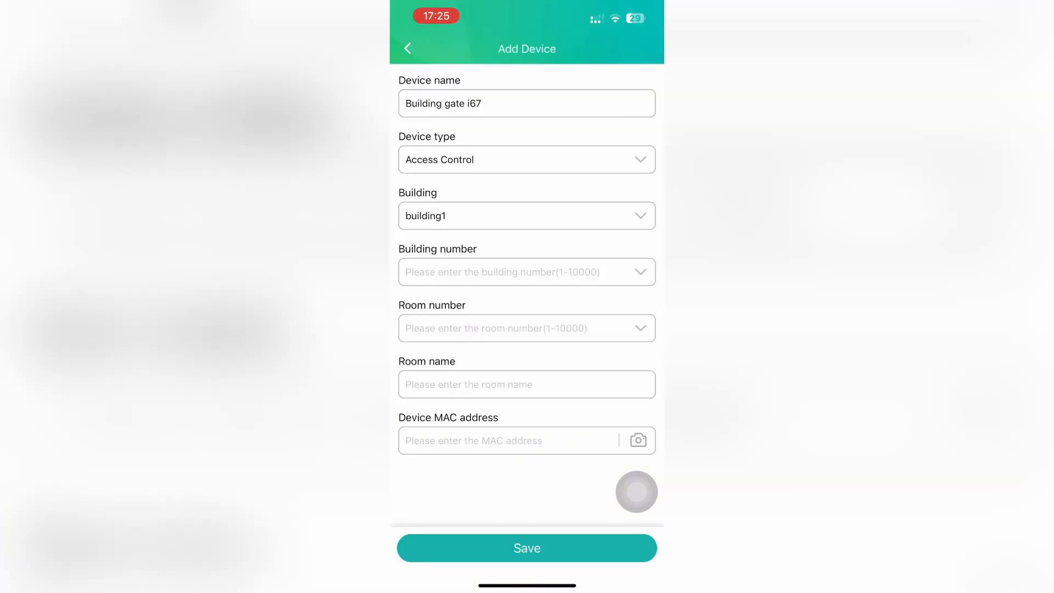
pyautogui.click(527, 272)
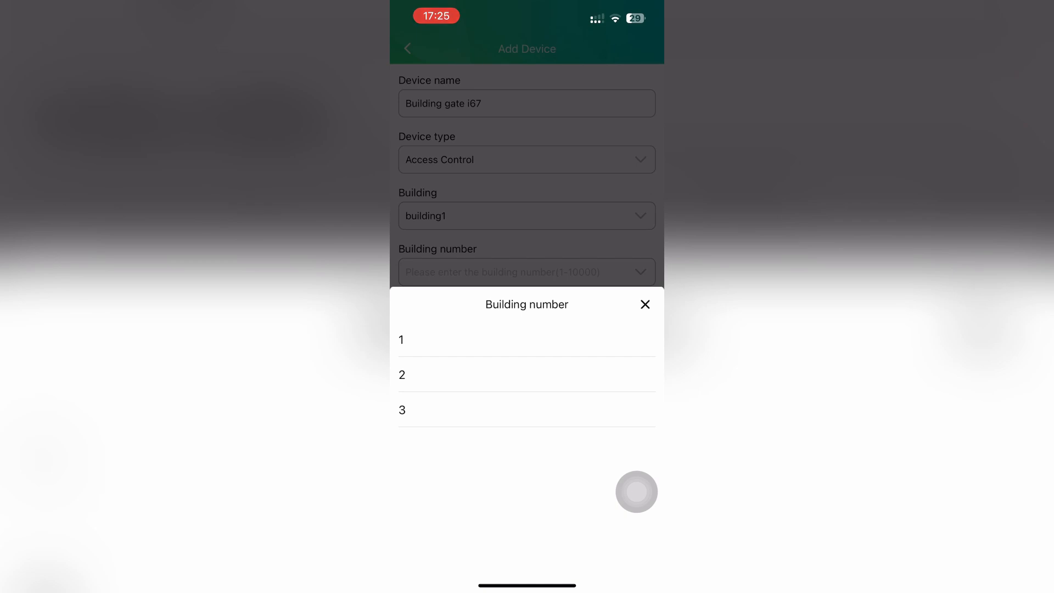
pyautogui.click(527, 340)
pyautogui.click(527, 328)
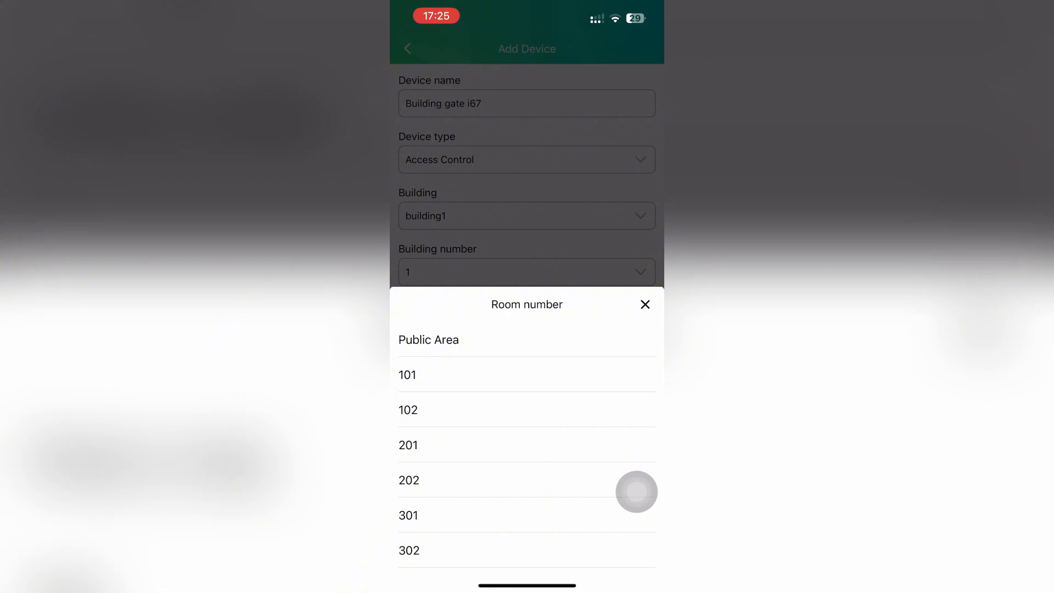
pyautogui.click(527, 340)
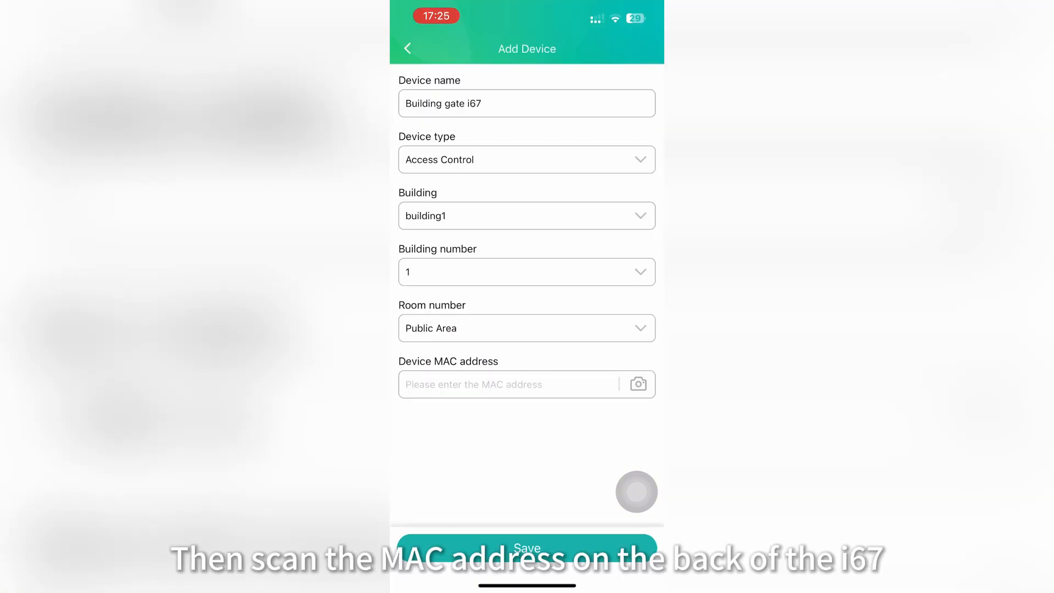
# Scan MAC 0C383E54609B and save the device
pyautogui.click(638, 384)
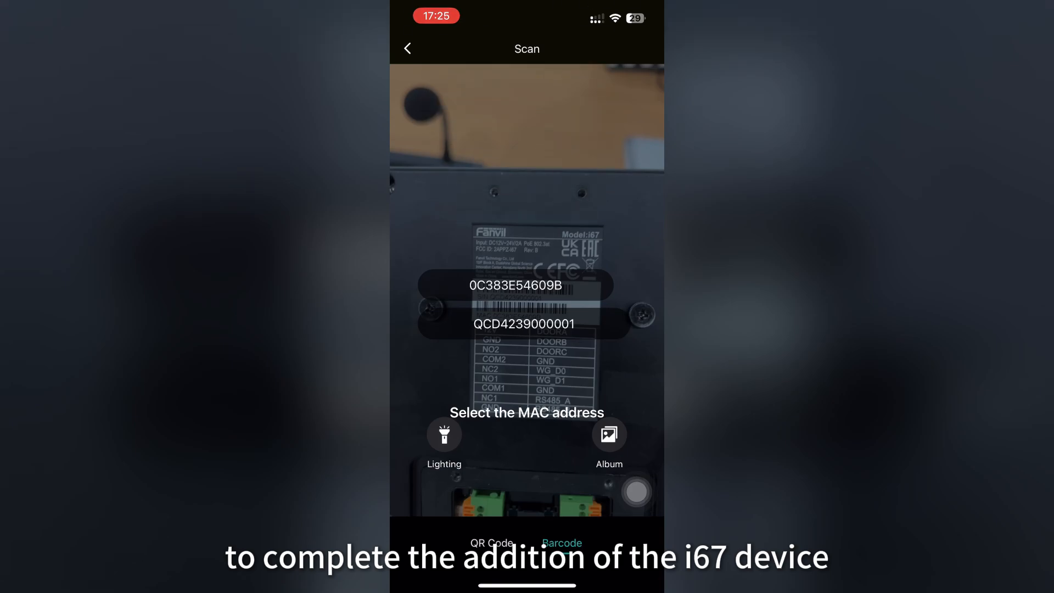
pyautogui.click(515, 285)
pyautogui.click(527, 548)
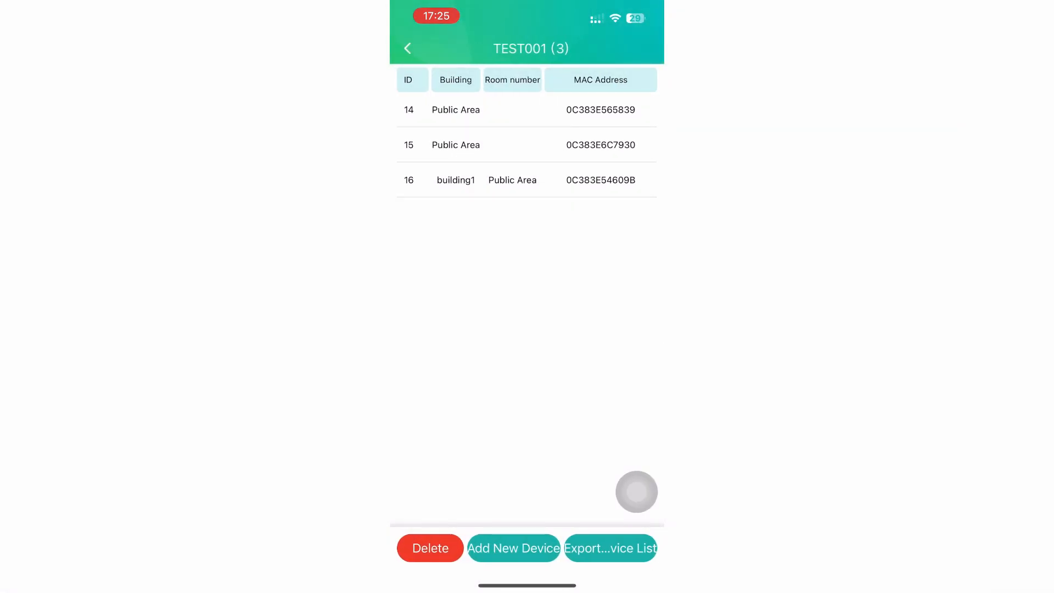
# Add device Outdoor i60 as Access Control in building1, room number 101
pyautogui.click(513, 548)
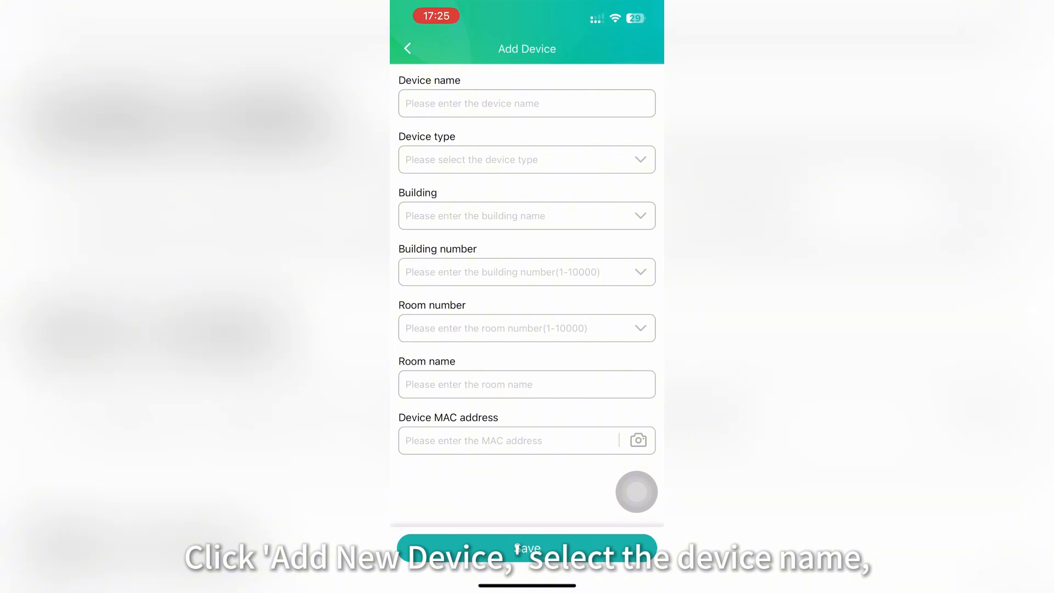
pyautogui.click(527, 103)
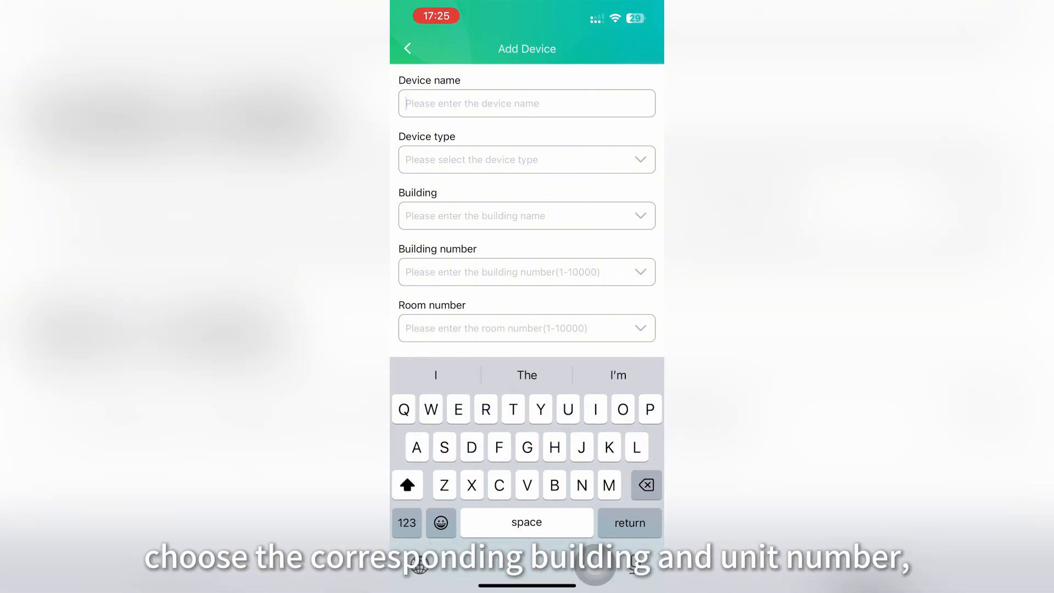
pyautogui.write('Outdo')
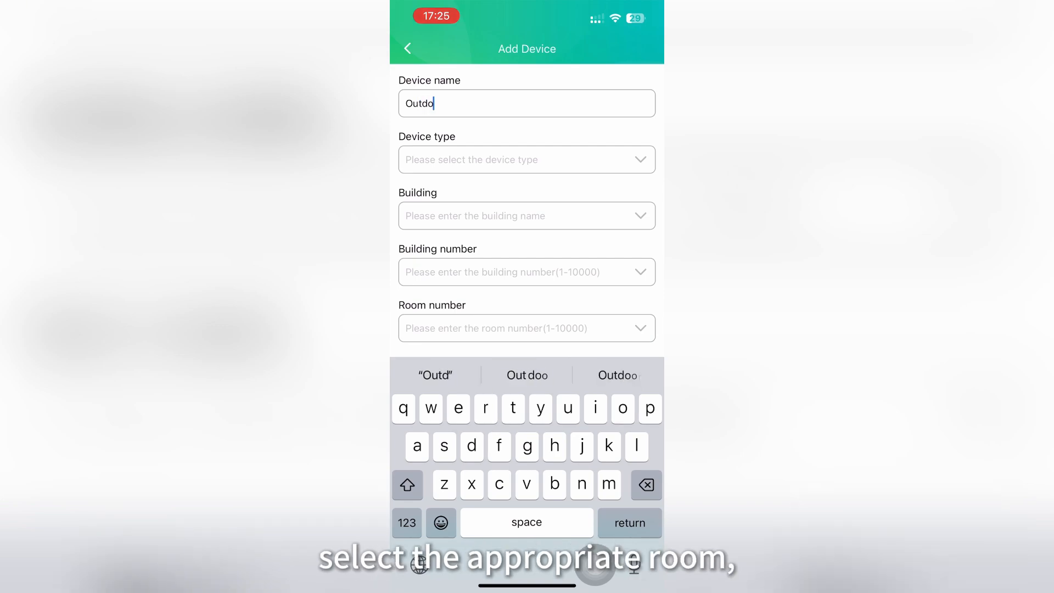
pyautogui.write('or i60')
pyautogui.click(527, 159)
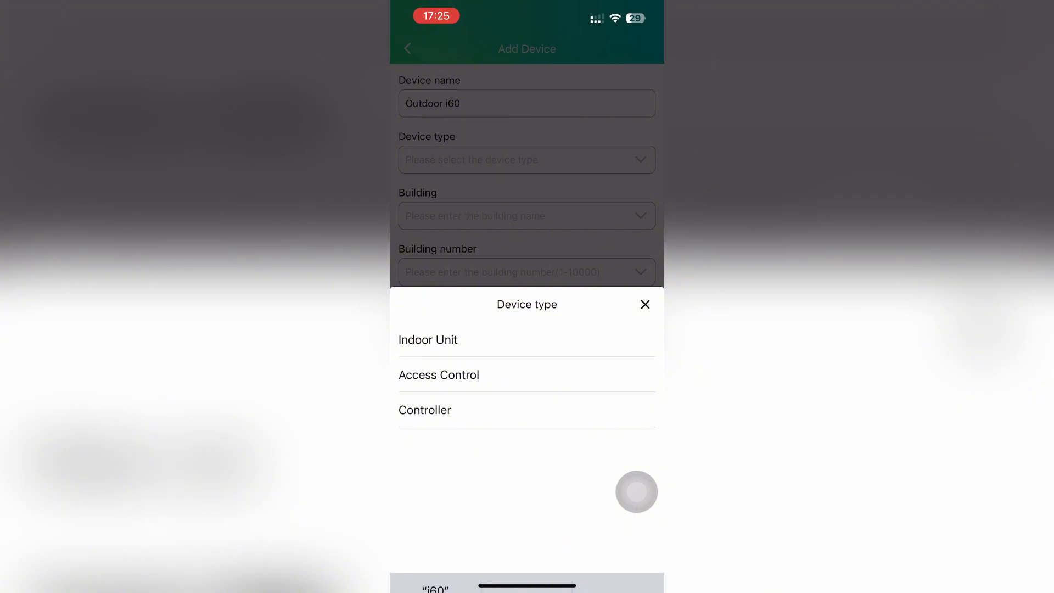
pyautogui.click(439, 375)
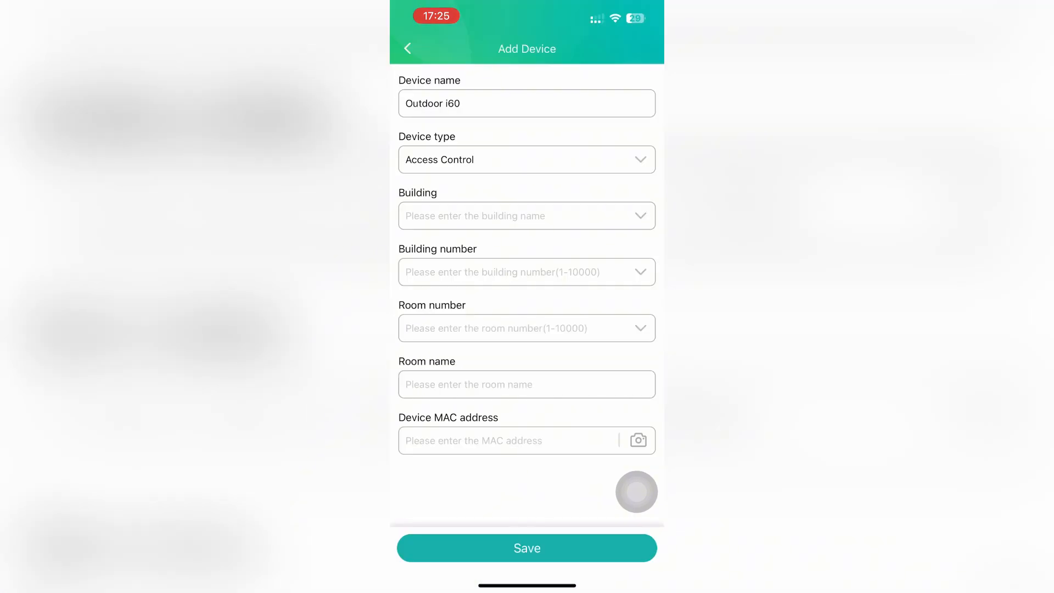
pyautogui.click(511, 215)
pyautogui.click(640, 216)
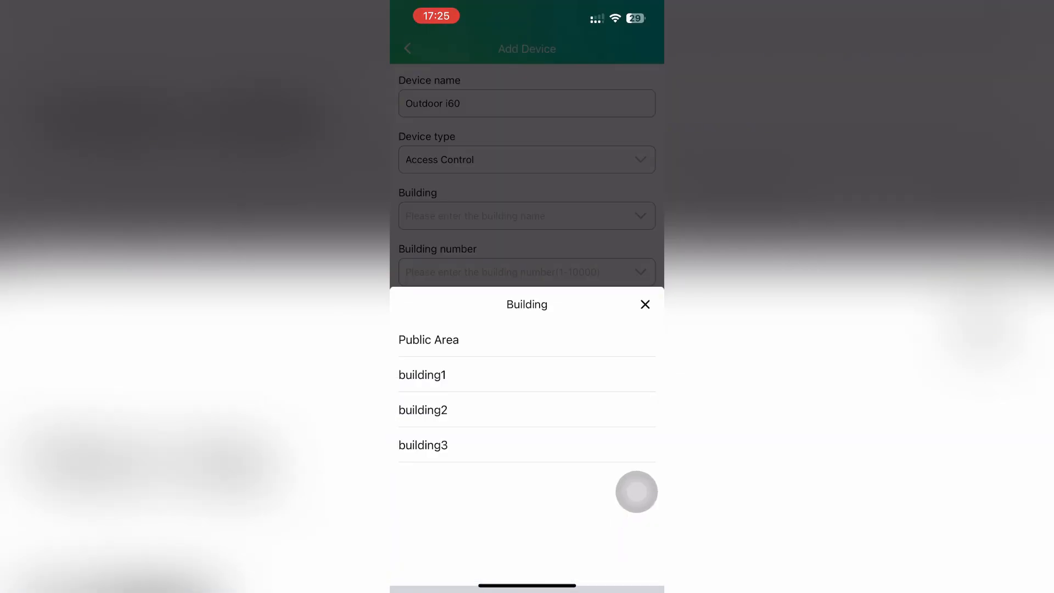
pyautogui.click(422, 375)
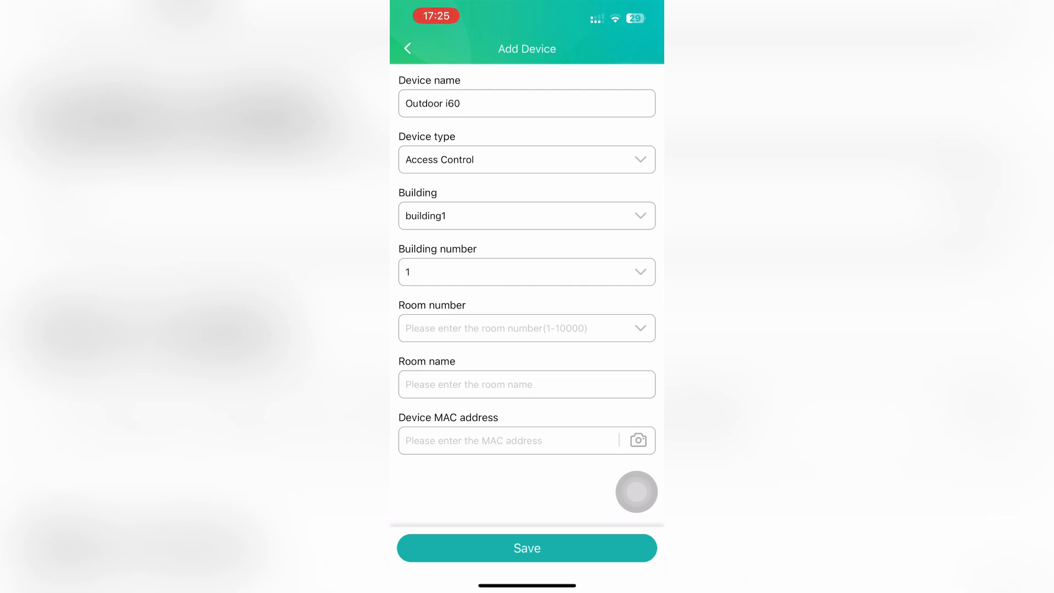
pyautogui.click(641, 327)
pyautogui.click(407, 375)
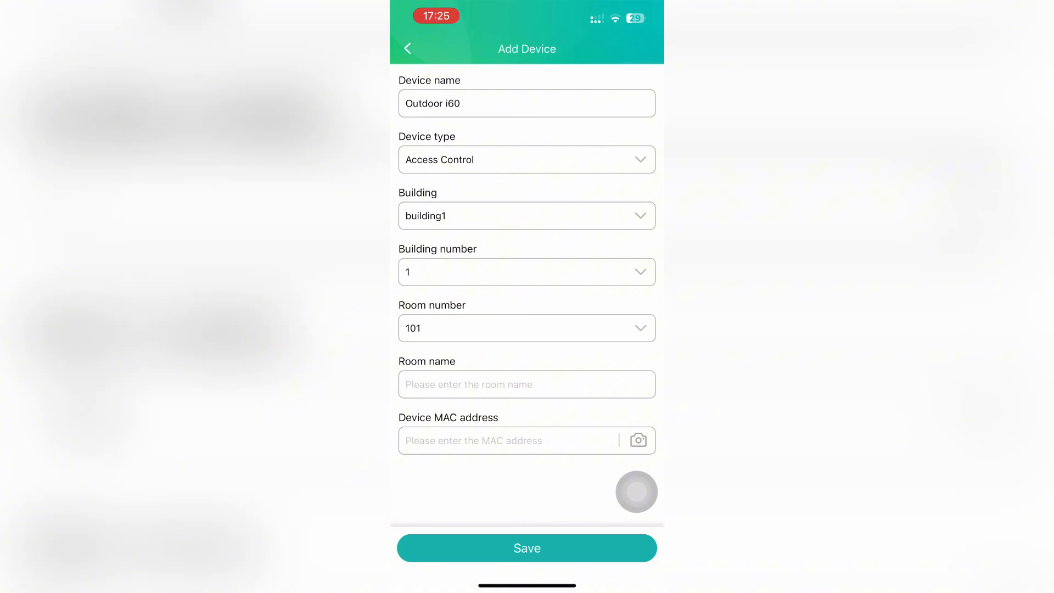
# Name the room 'Room 101', scan MAC 0C383E63FC9B, and save the device
pyautogui.click(528, 384)
pyautogui.write('Roo')
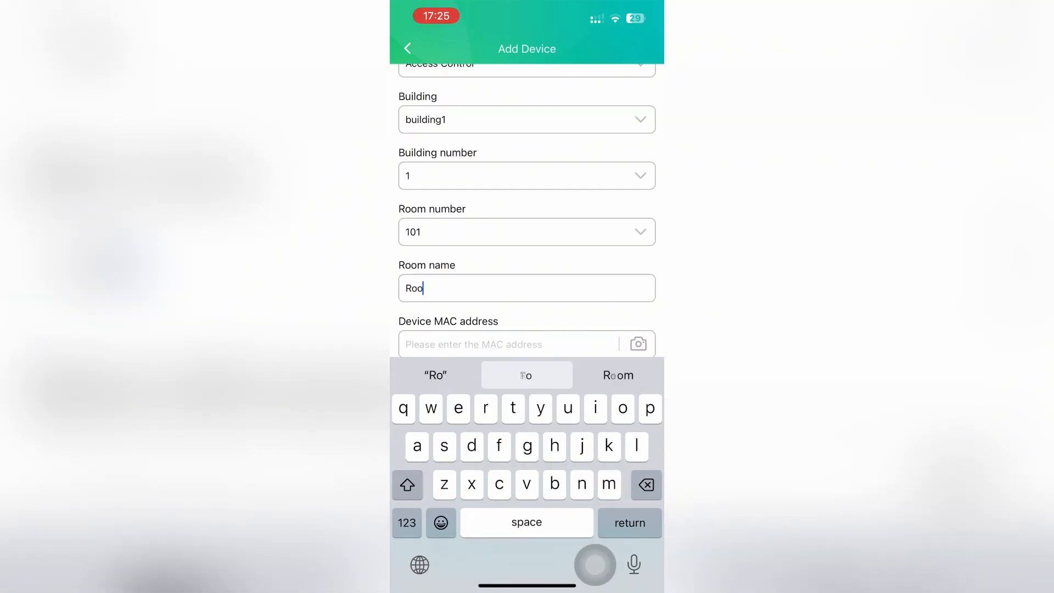
pyautogui.write('m')
pyautogui.click(407, 523)
pyautogui.write('101')
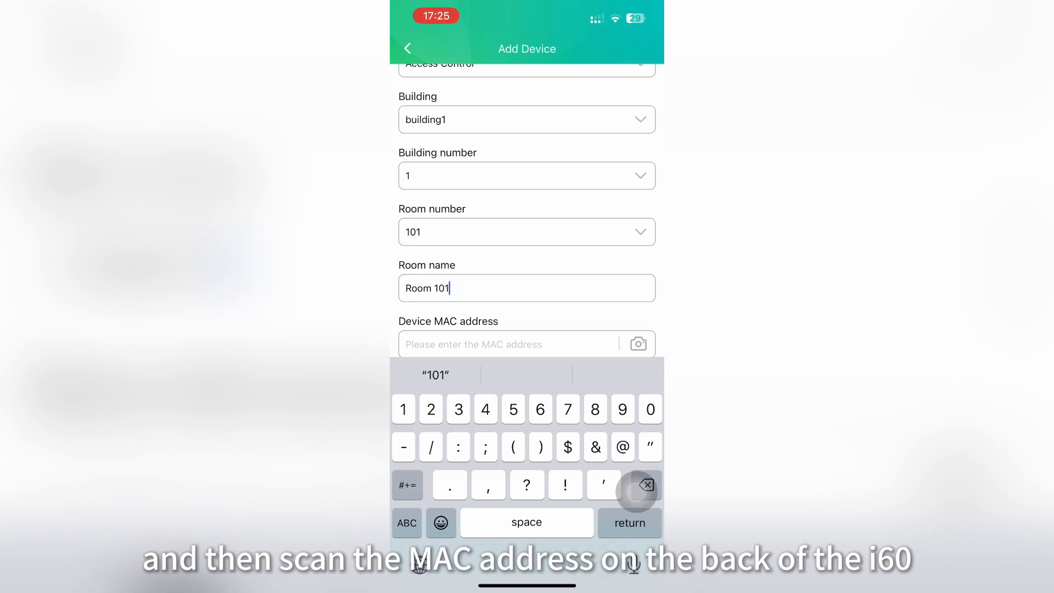
pyautogui.click(639, 344)
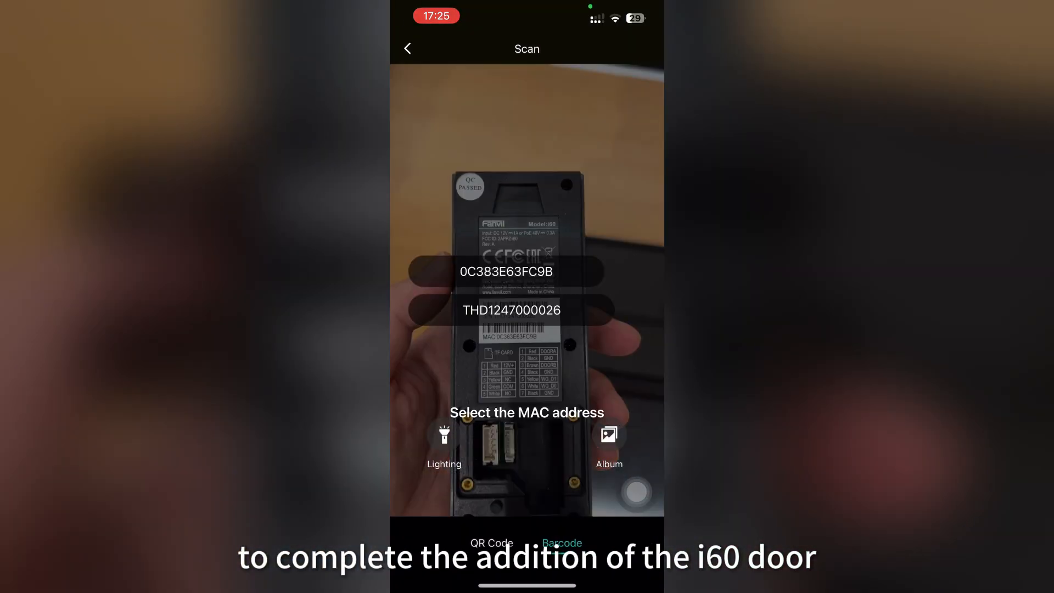
pyautogui.click(506, 271)
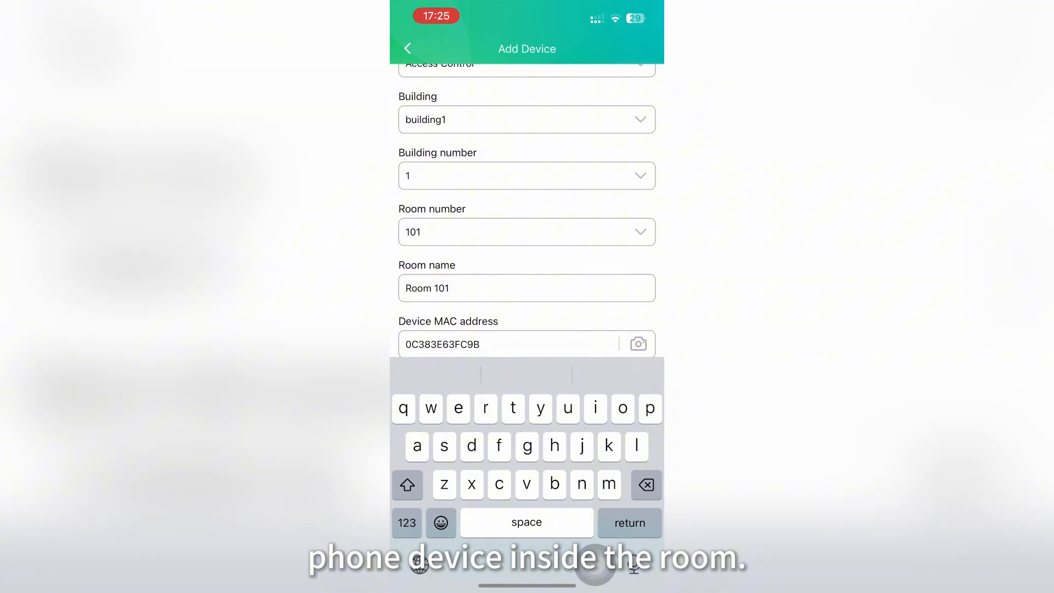
pyautogui.scroll(-1, 528, 247)
pyautogui.click(527, 338)
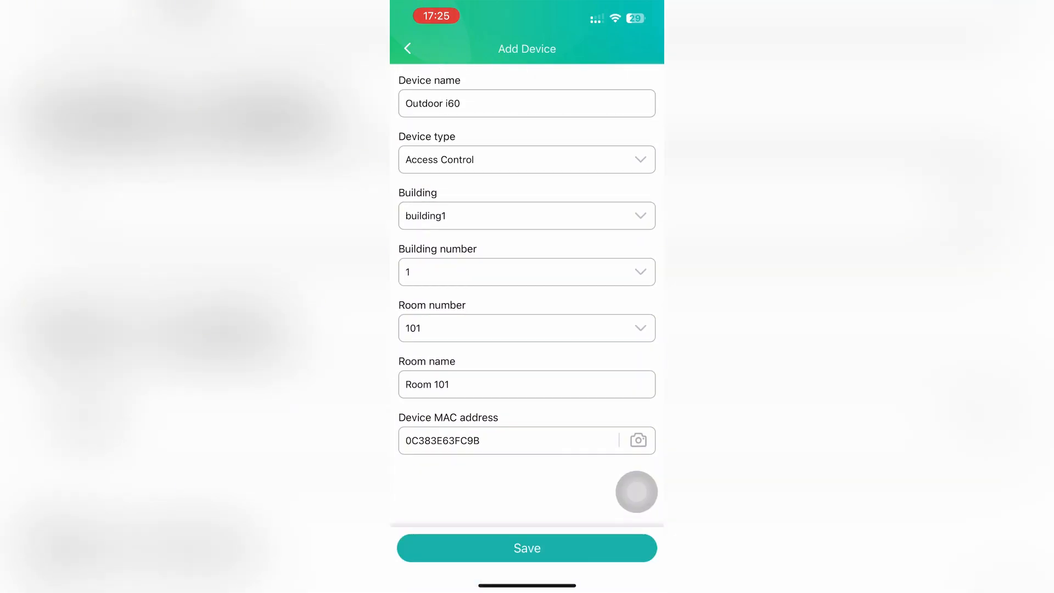
pyautogui.click(527, 548)
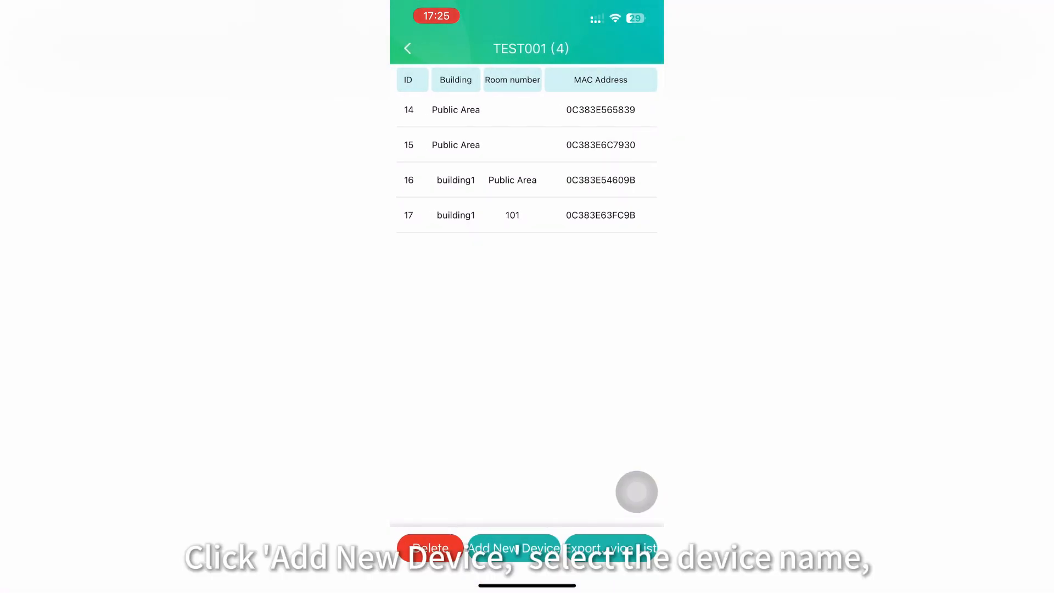
# Start a new TEST001 device and enter 'Indoor station' as its name
pyautogui.click(514, 548)
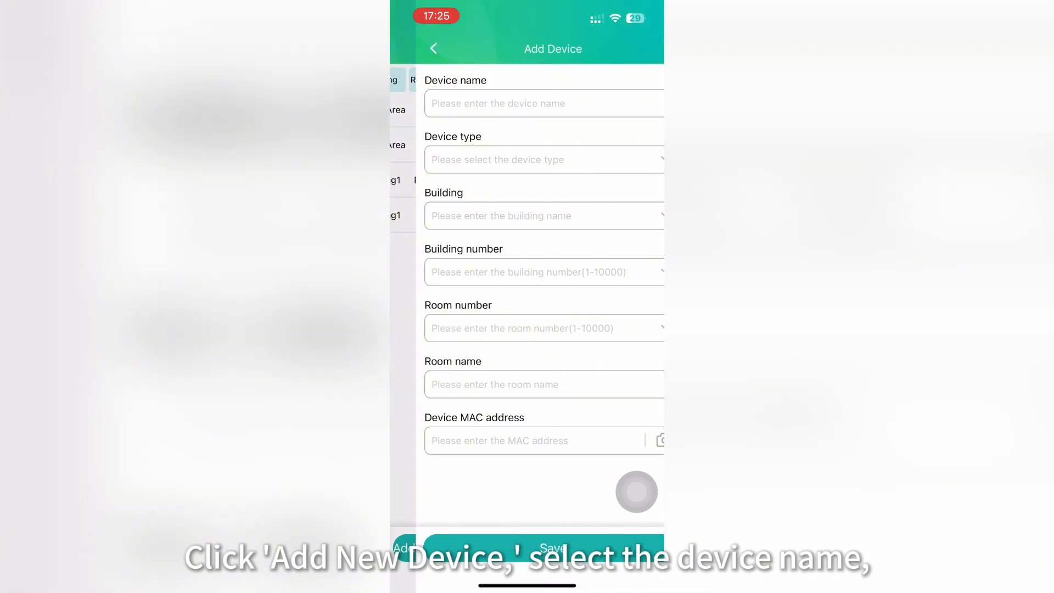
pyautogui.click(527, 103)
pyautogui.write('I')
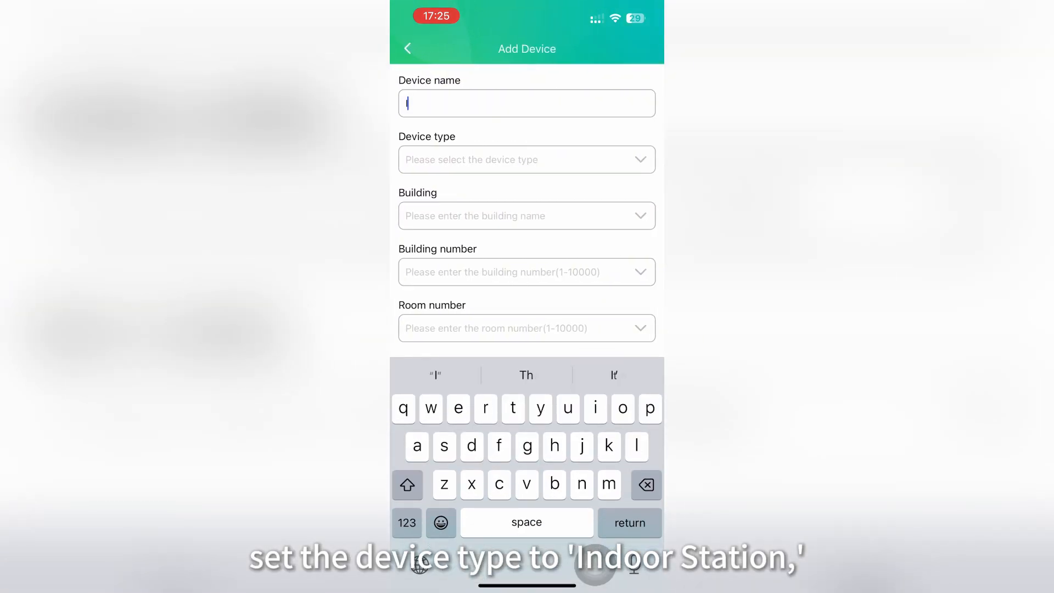
pyautogui.write('ndoor')
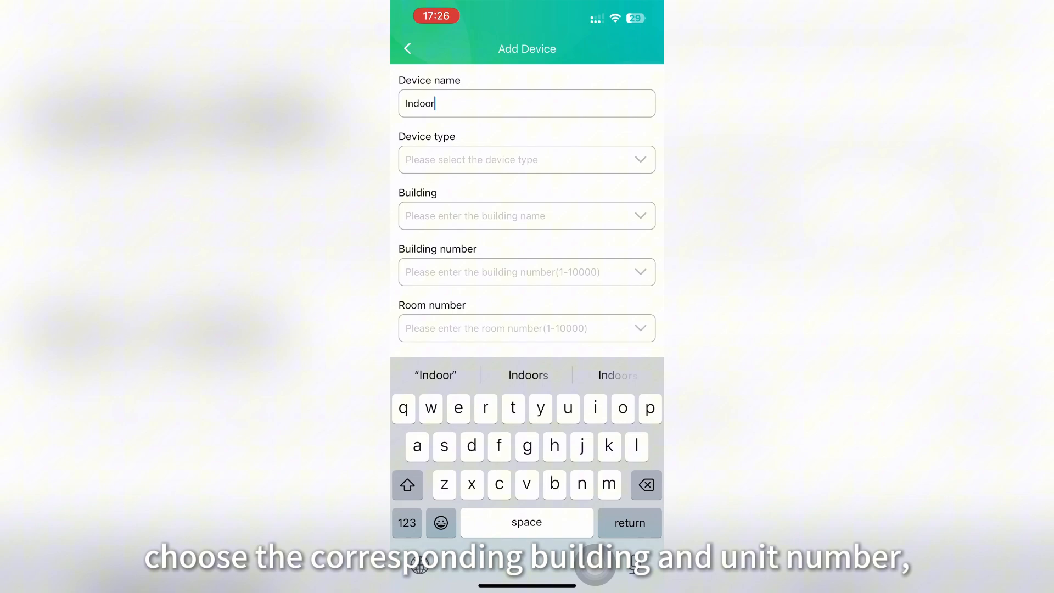
pyautogui.write(' sta')
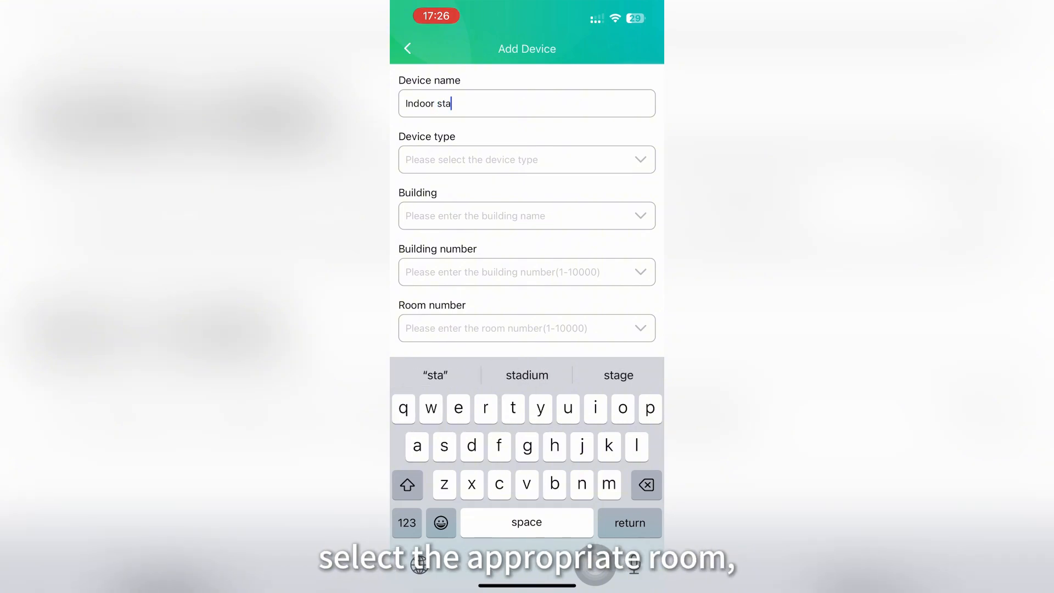
pyautogui.write('tion')
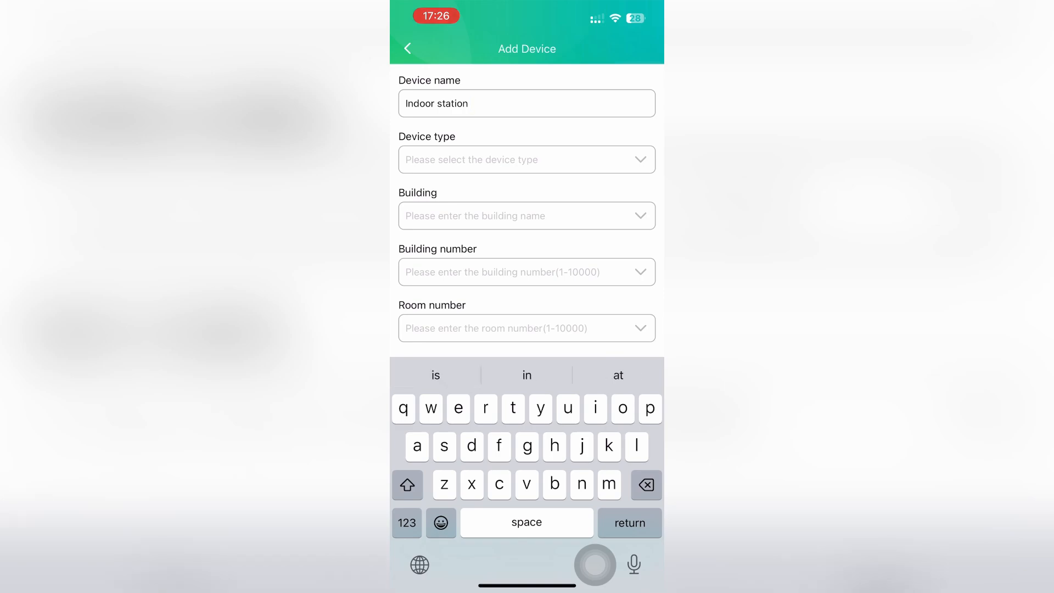
pyautogui.click(527, 160)
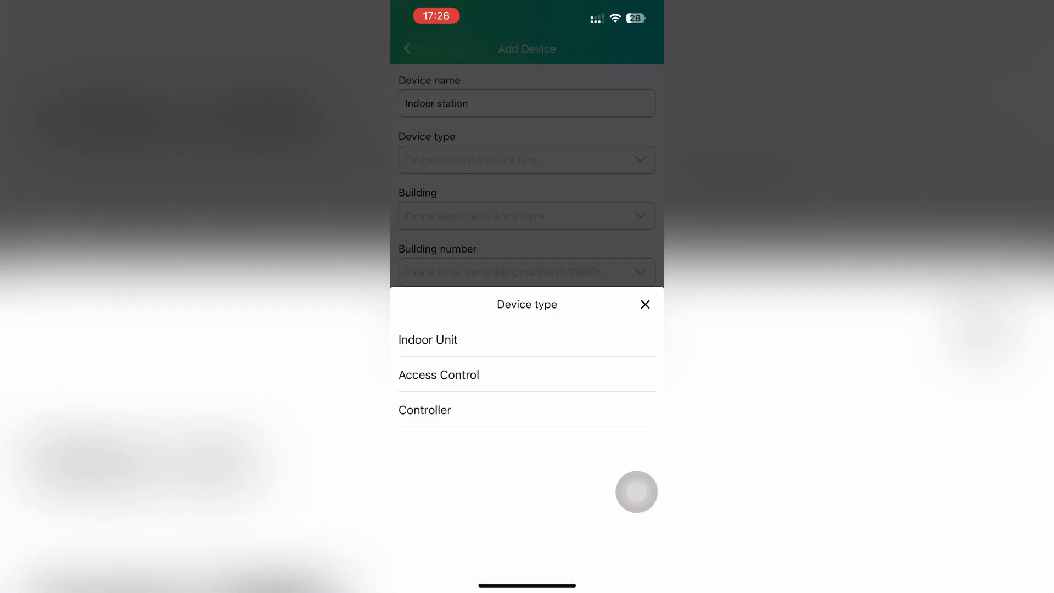
pyautogui.click(645, 305)
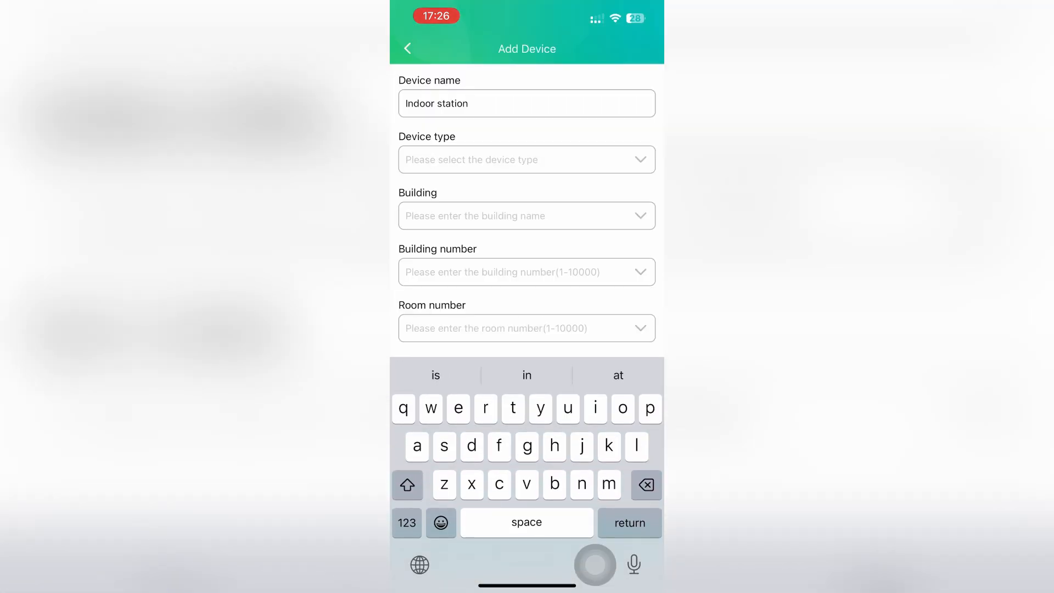
# Complete the device name as 'Indoor station i507W', fixing the mistyped characters
pyautogui.click(407, 523)
pyautogui.write('1507')
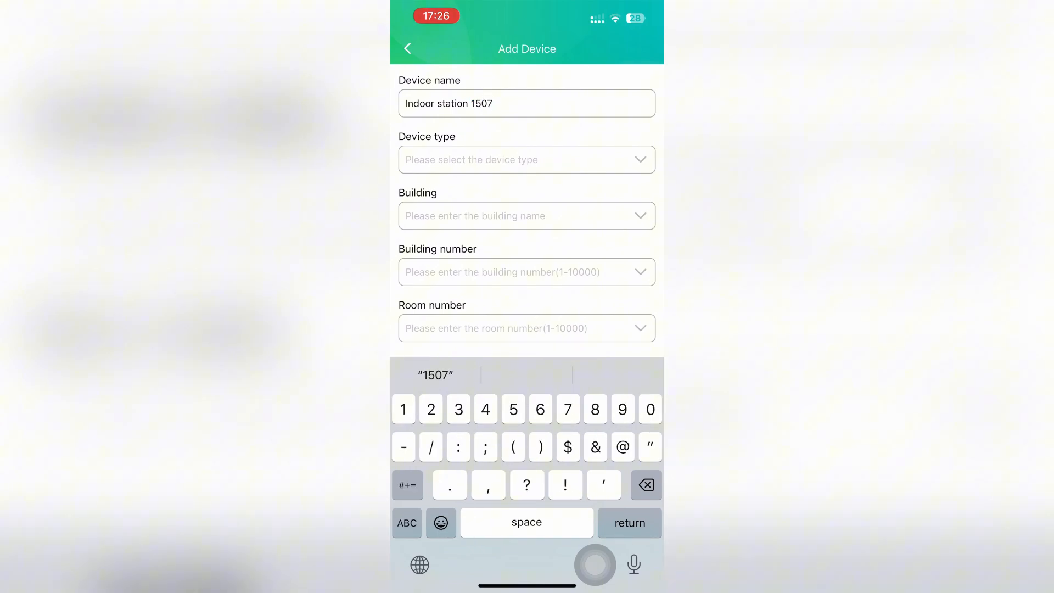
pyautogui.press('BackSpace')
pyautogui.press('BackSpace')
pyautogui.press('BackSpace')
pyautogui.press('BackSpace')
pyautogui.click(407, 523)
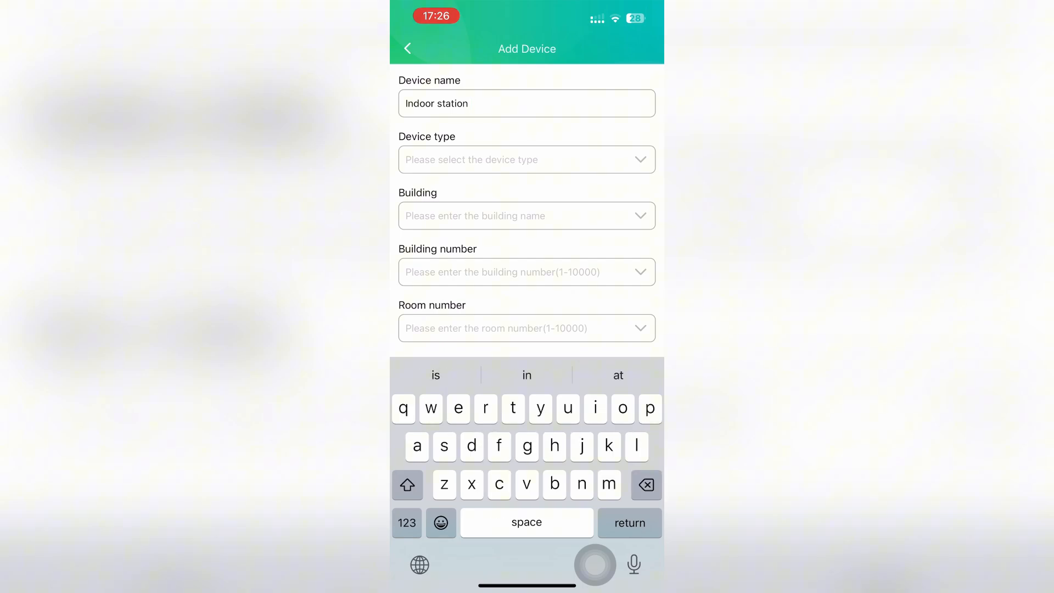
pyautogui.write('u')
pyautogui.press('BackSpace')
pyautogui.write('i')
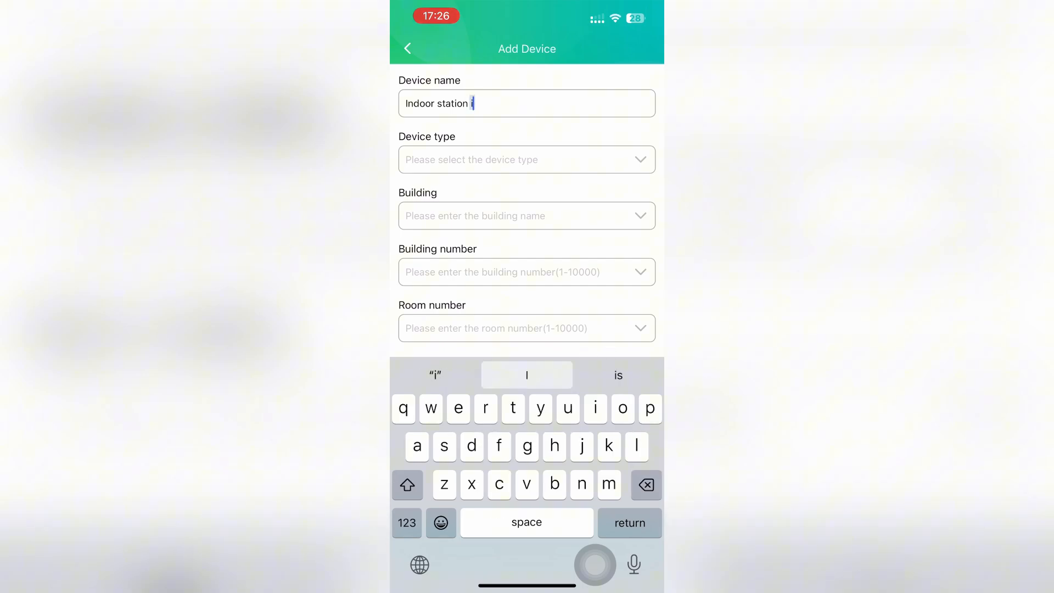
pyautogui.click(407, 522)
pyautogui.write('507')
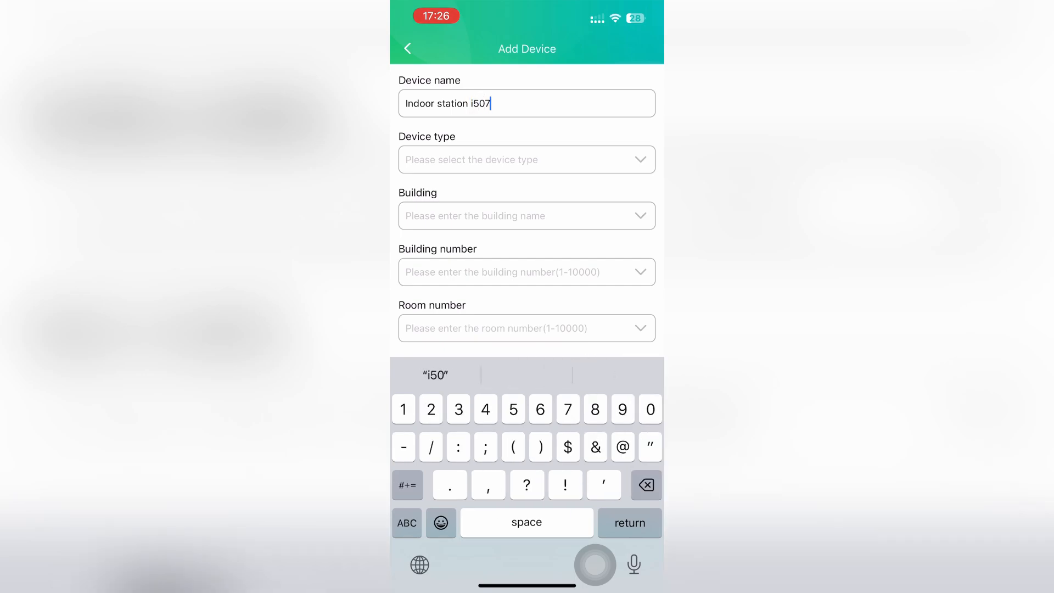
pyautogui.click(407, 523)
pyautogui.write('u')
pyautogui.press('BackSpace')
pyautogui.click(406, 484)
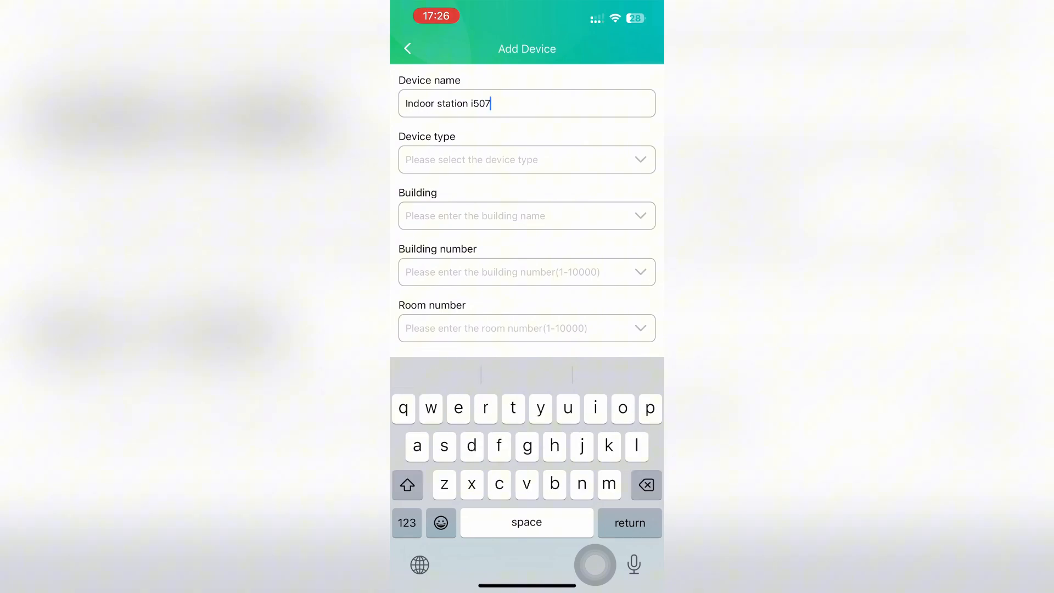
pyautogui.write('W')
# Set the device type to Indoor Unit, in building1, room 101
pyautogui.click(527, 159)
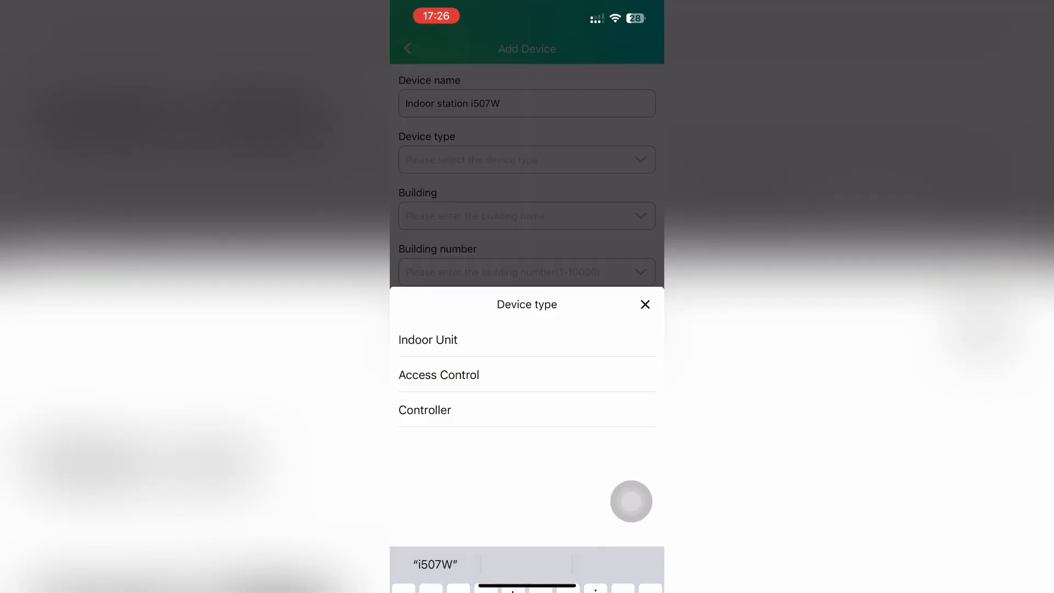
pyautogui.click(427, 339)
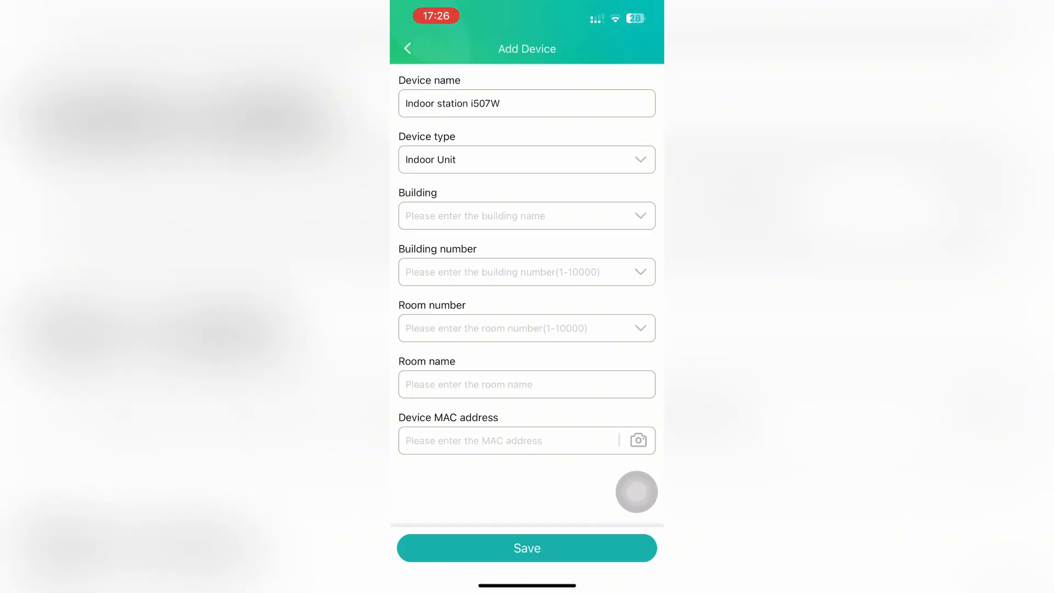
pyautogui.click(527, 215)
pyautogui.click(422, 374)
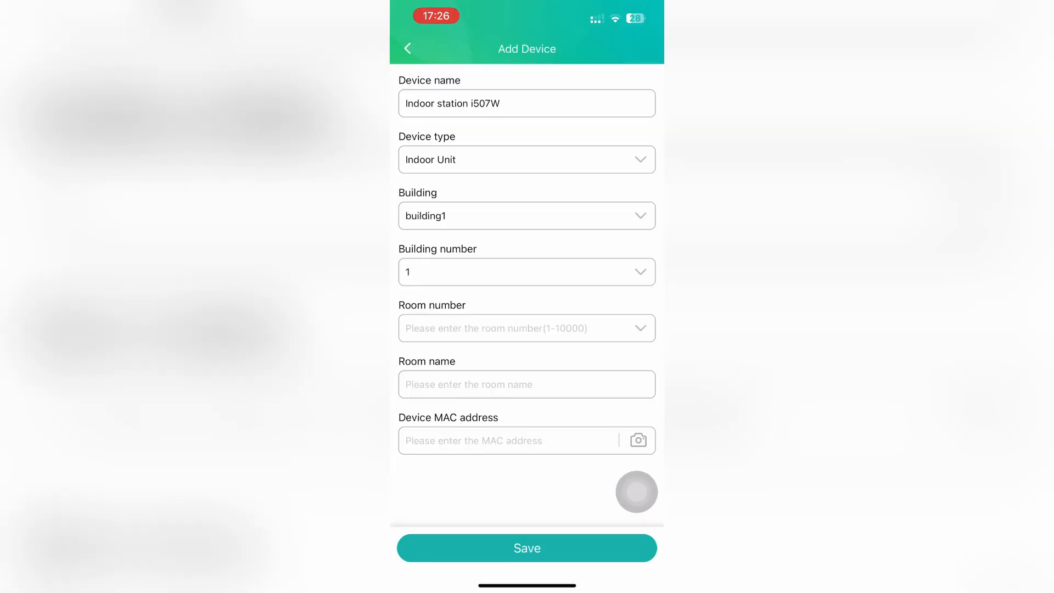
pyautogui.click(527, 328)
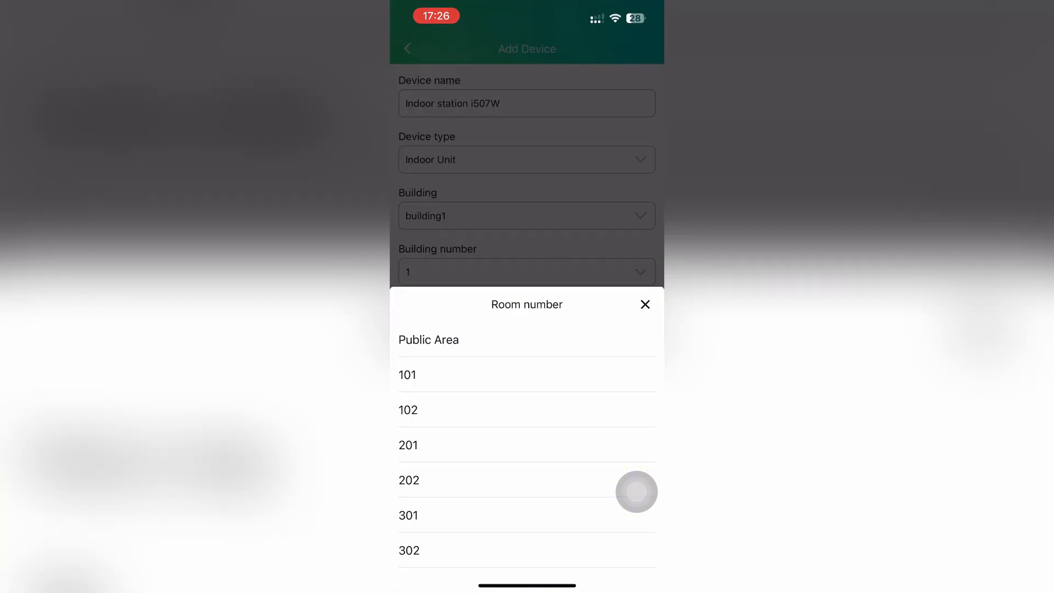
pyautogui.click(418, 375)
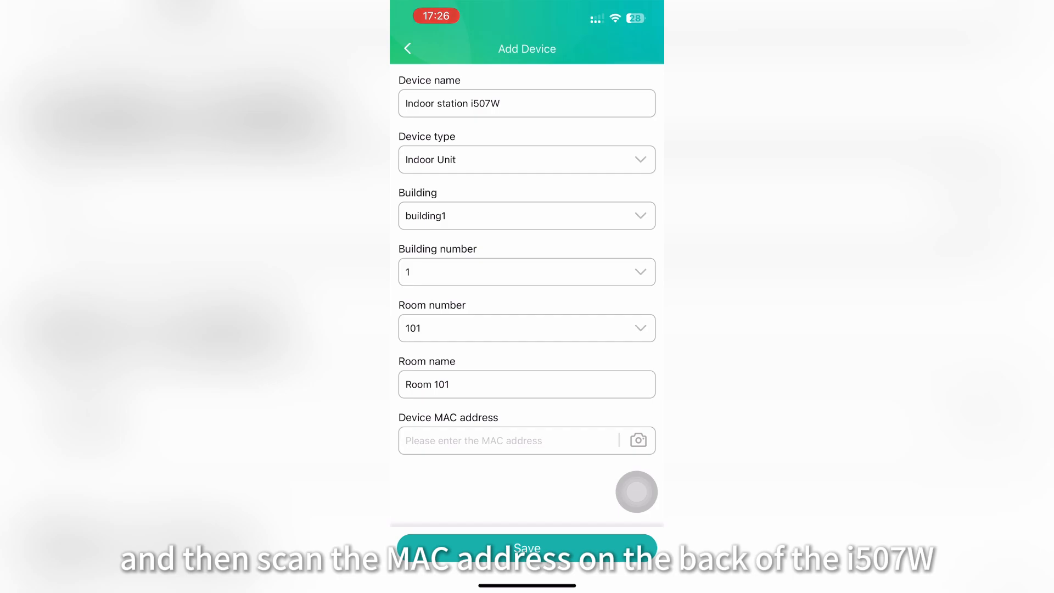
# Scan and use MAC 0C383E70B36A, then save the device
pyautogui.click(638, 441)
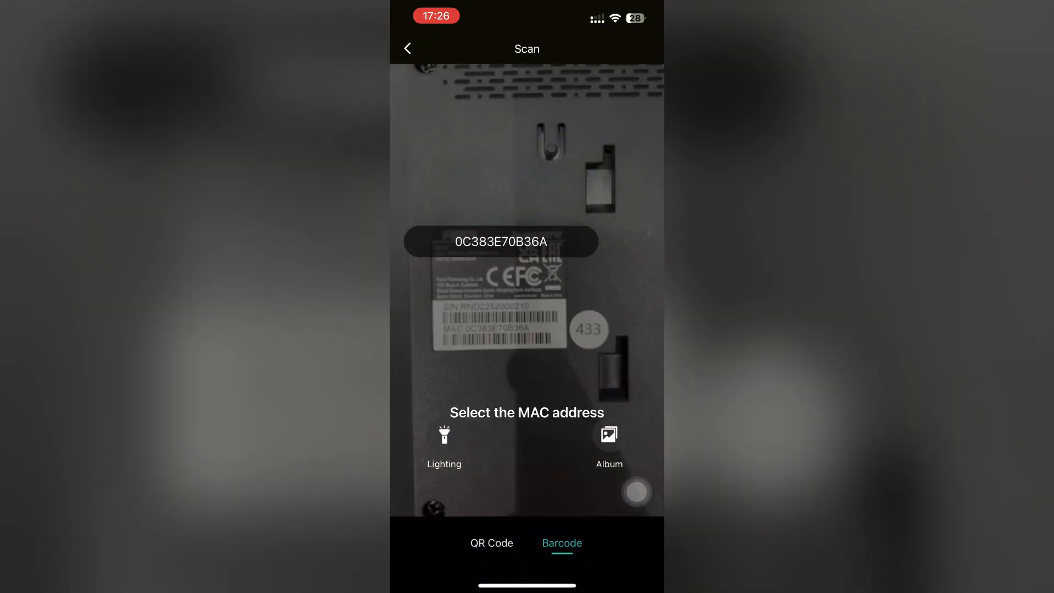
pyautogui.click(501, 242)
pyautogui.click(527, 545)
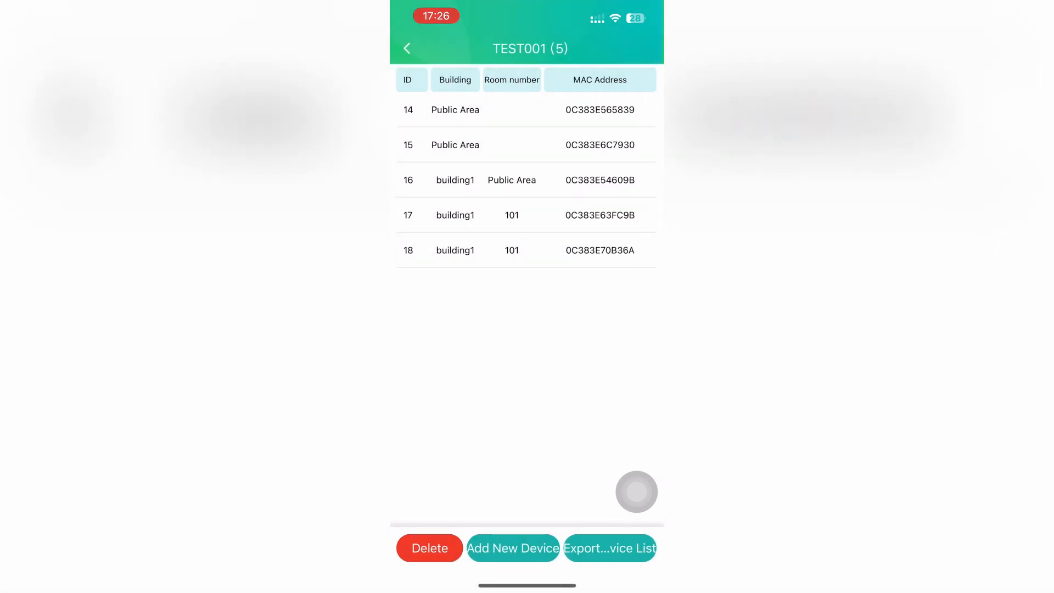
# Add the room 102 outdoor device, naming it and scanning its MAC address
pyautogui.click(513, 548)
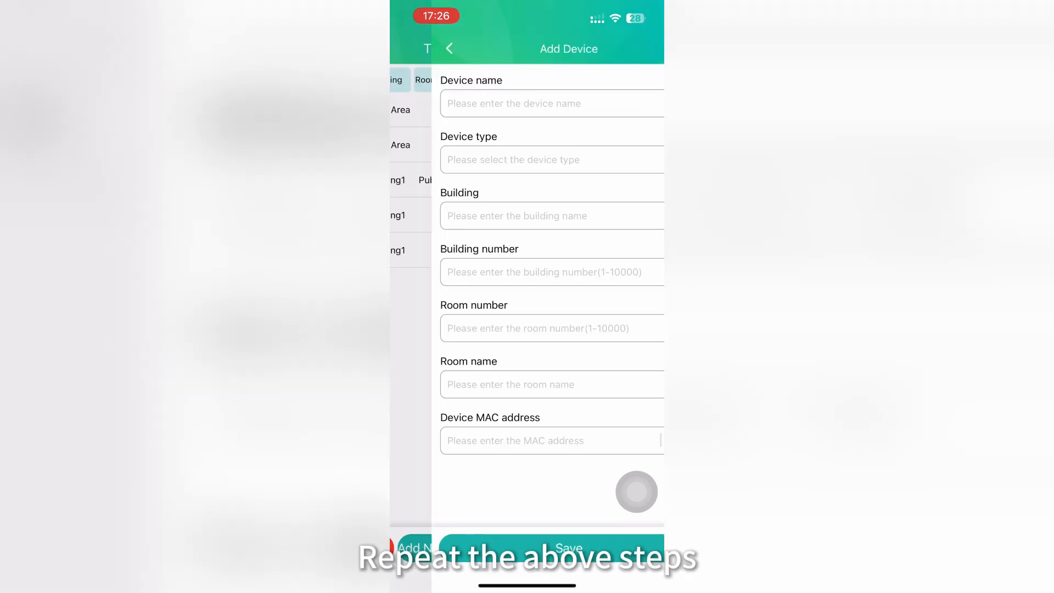
pyautogui.click(527, 103)
pyautogui.write('Outdoor i')
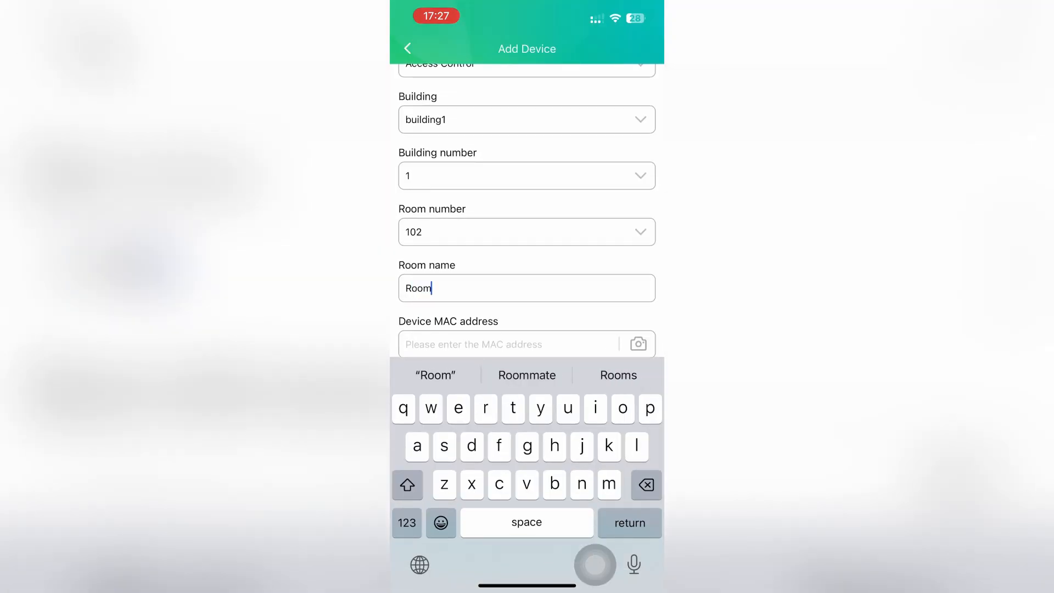
pyautogui.write('102')
pyautogui.click(638, 344)
pyautogui.scroll(-1, 528, 210)
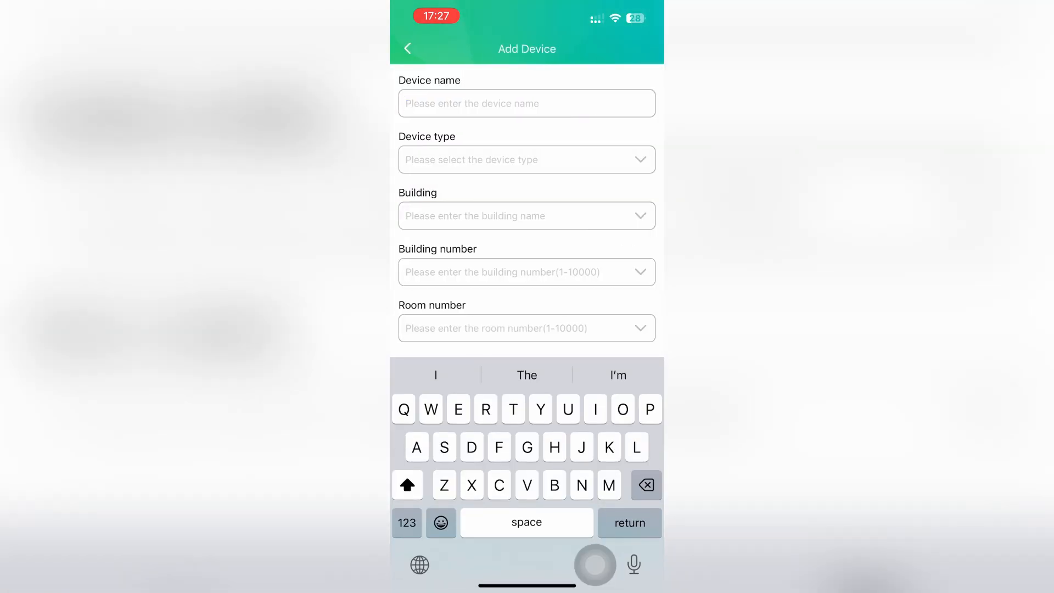
# Add 'Indoor station i507W' as an Indoor Unit in building1, room 102
pyautogui.write('Indoor station i507W')
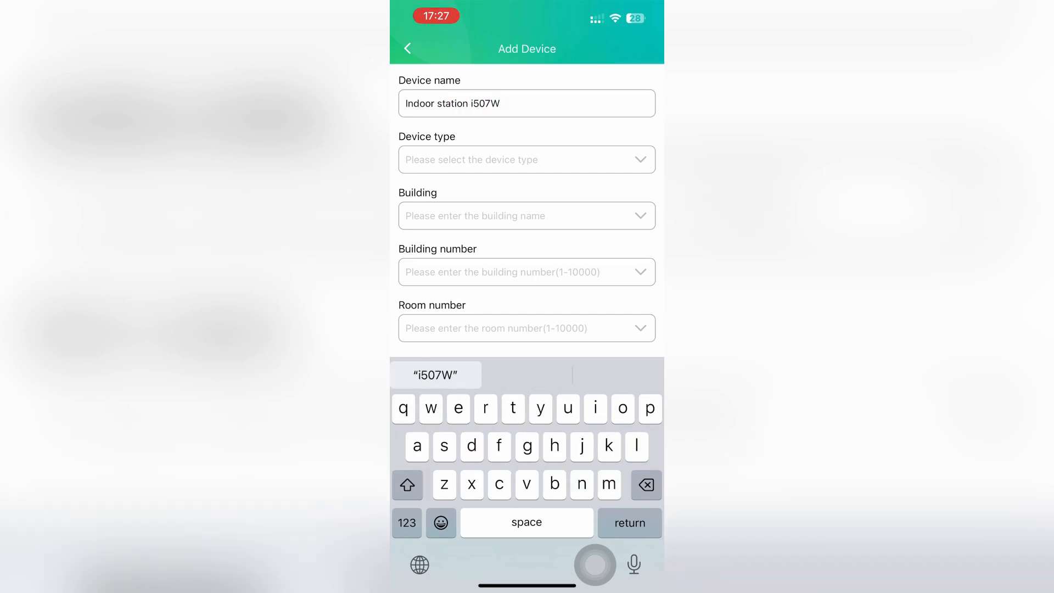
pyautogui.click(527, 160)
pyautogui.click(429, 339)
pyautogui.click(528, 216)
pyautogui.click(429, 338)
pyautogui.click(527, 329)
pyautogui.click(428, 374)
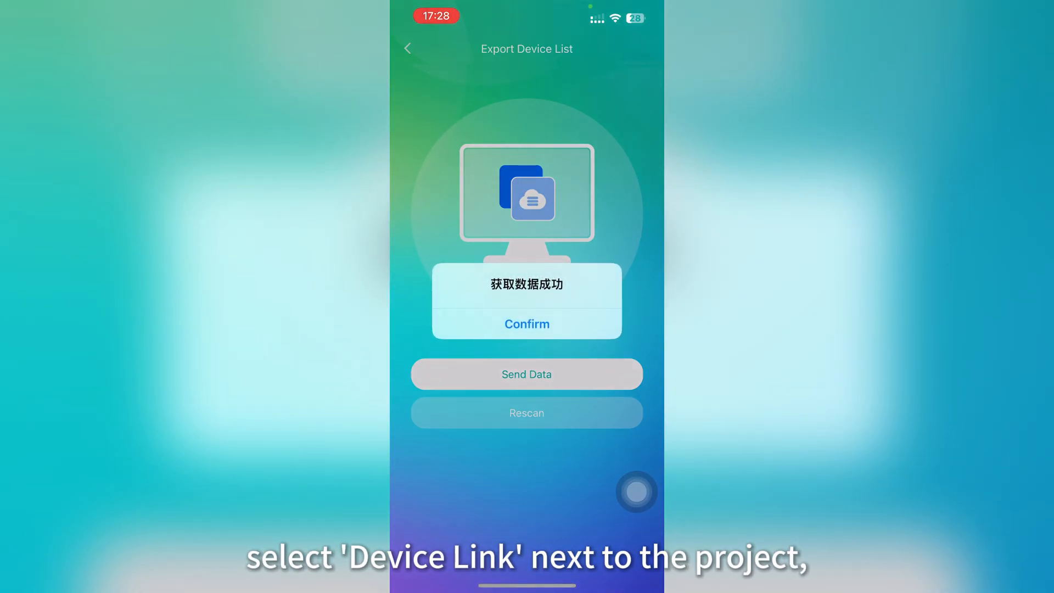
# Confirm the successful device data fetch and send the device list to the server
pyautogui.click(527, 324)
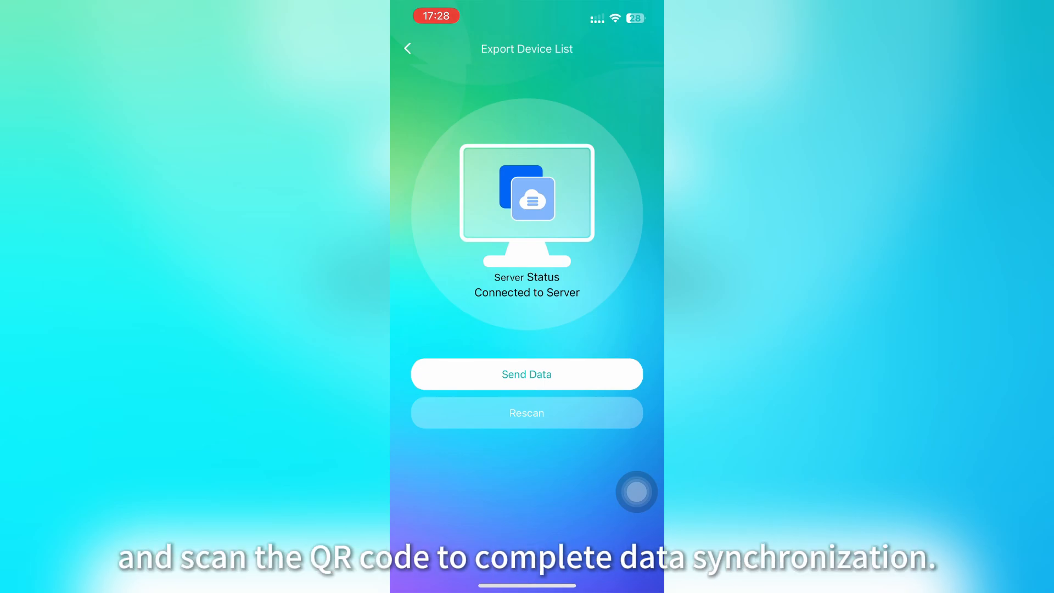
pyautogui.click(527, 374)
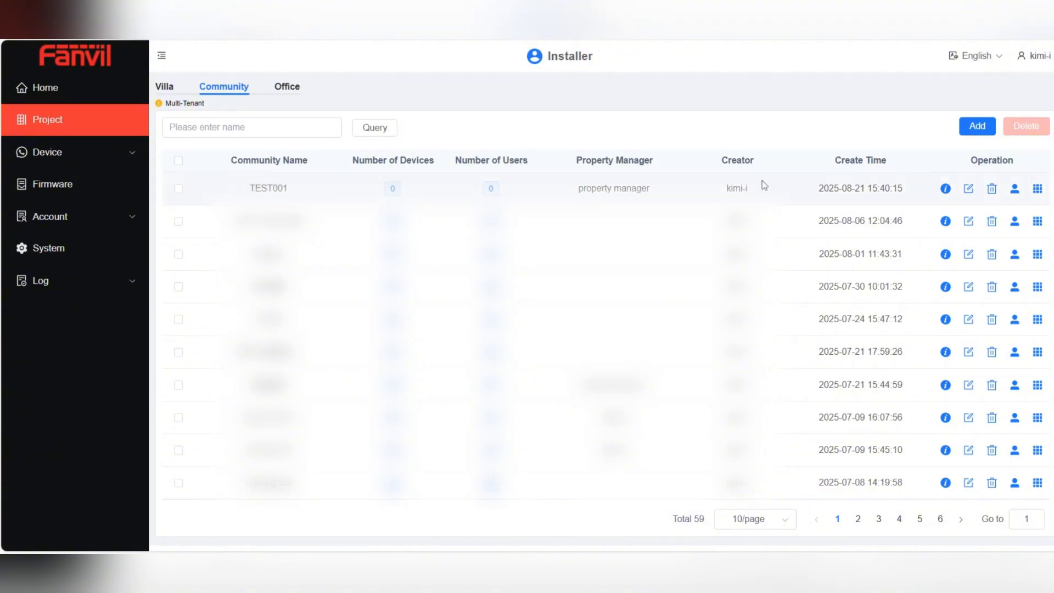
# Display TEST001's device-link QR code from the community list
pyautogui.click(1038, 189)
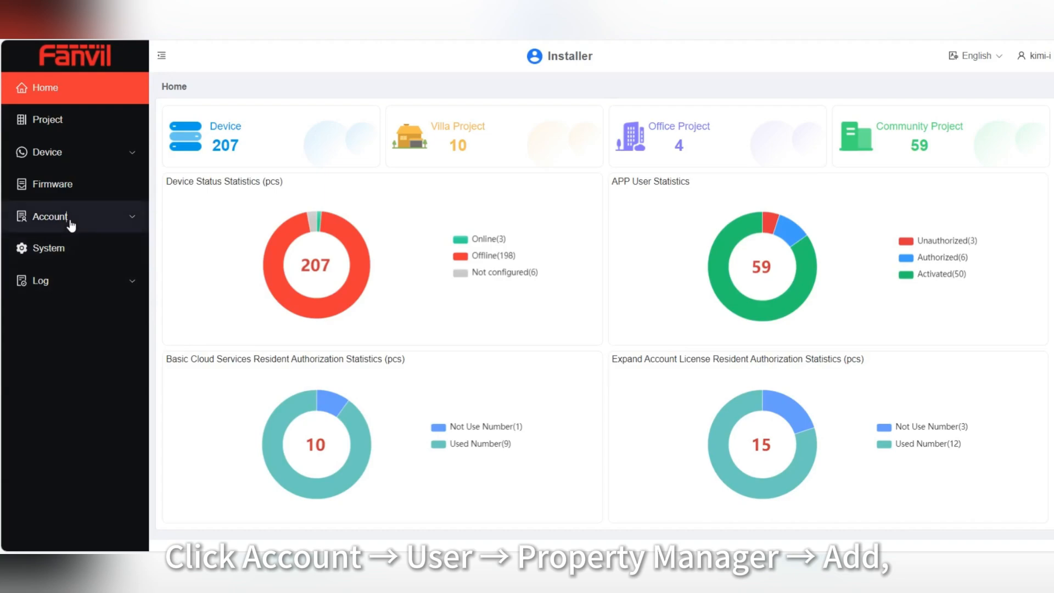
# Go to the Property Management user accounts and start adding a new manager
pyautogui.click(70, 220)
pyautogui.click(63, 249)
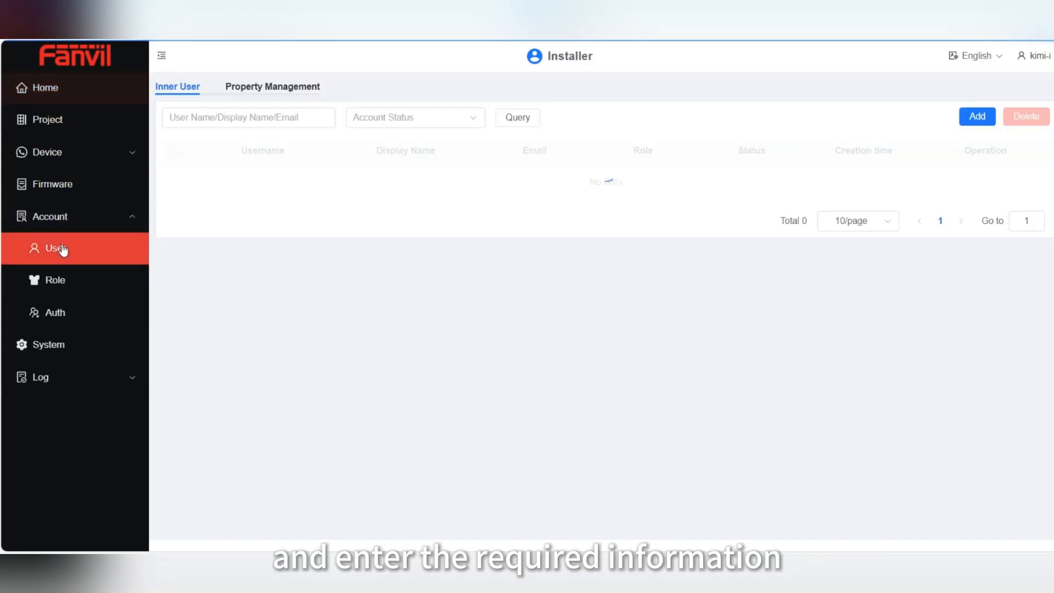
pyautogui.click(253, 98)
pyautogui.click(978, 117)
# Enter display name 'property manager', the e-mail address and country Cameroon, then submit
pyautogui.click(481, 178)
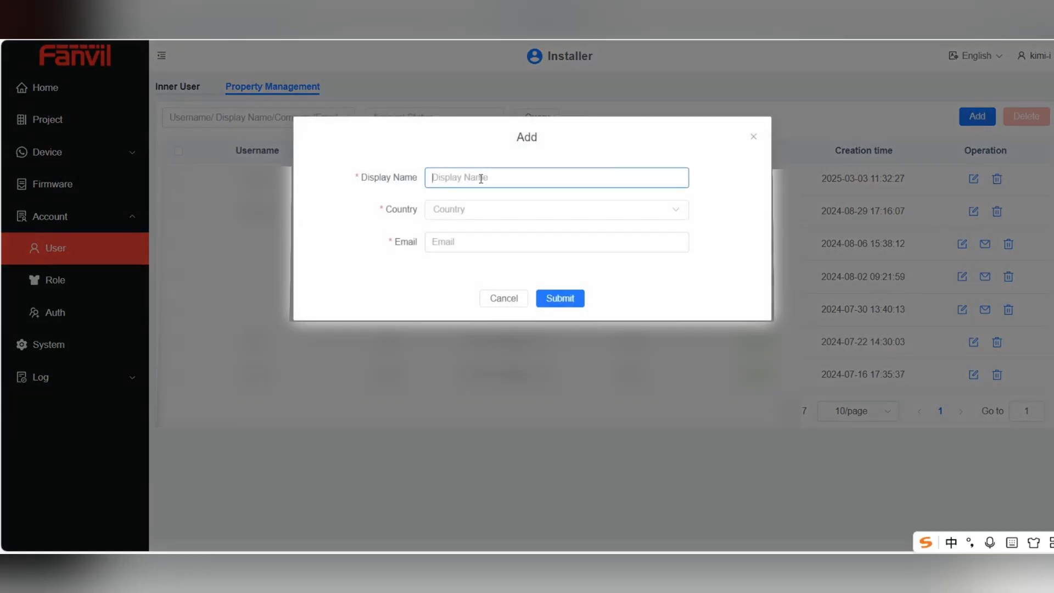
pyautogui.write('proper')
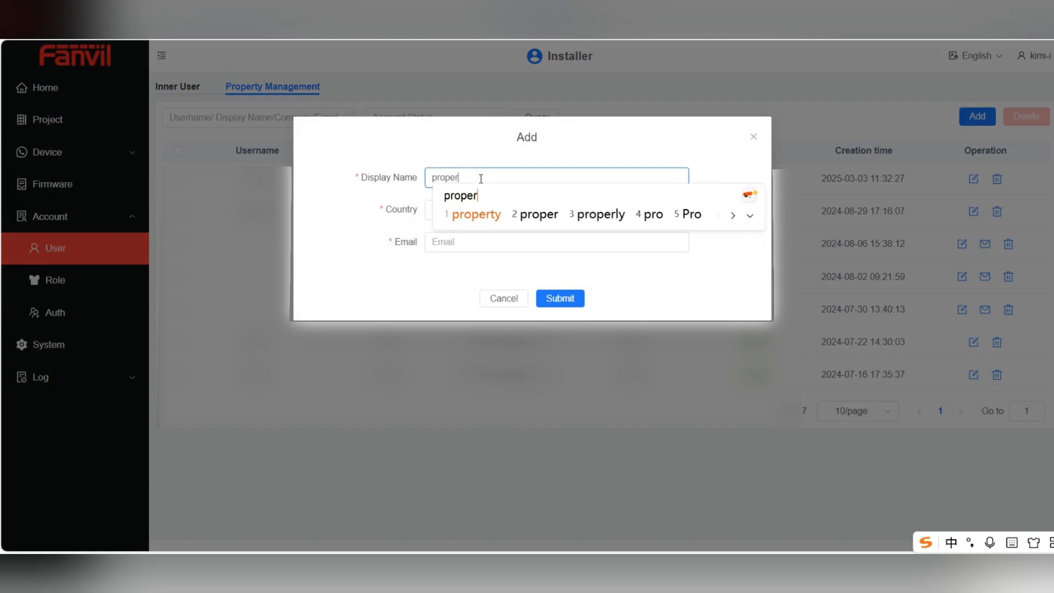
pyautogui.press('space')
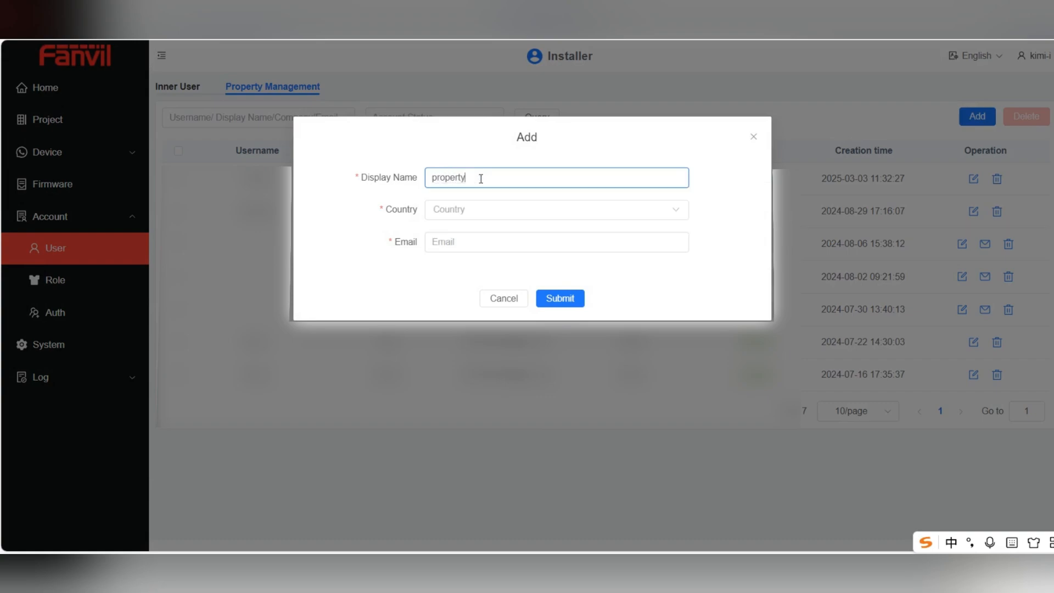
pyautogui.write('manager')
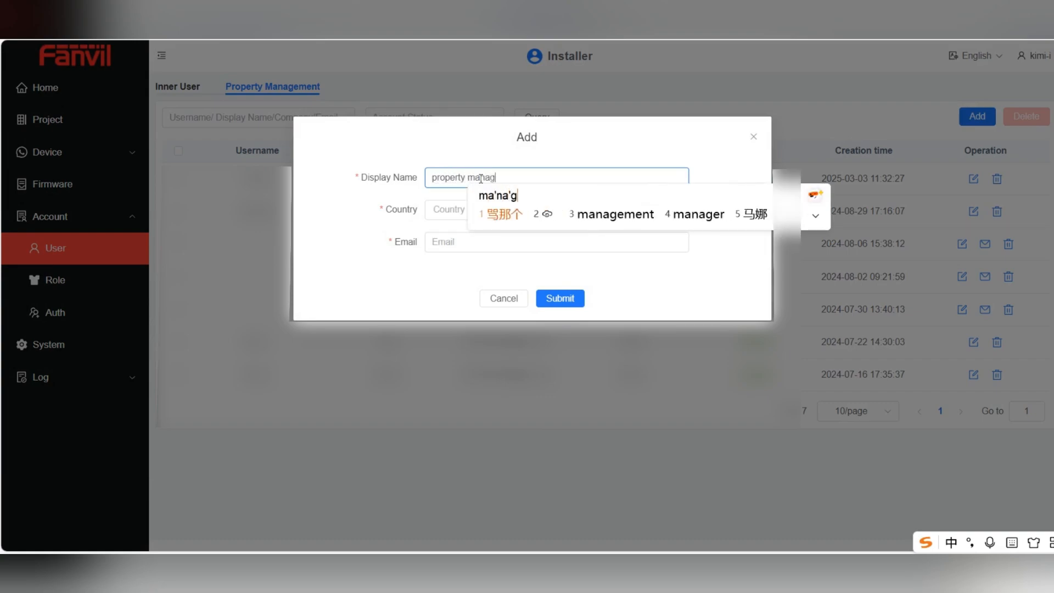
pyautogui.click(463, 244)
pyautogui.hotkey('ctrl', 'v')
pyautogui.click(461, 209)
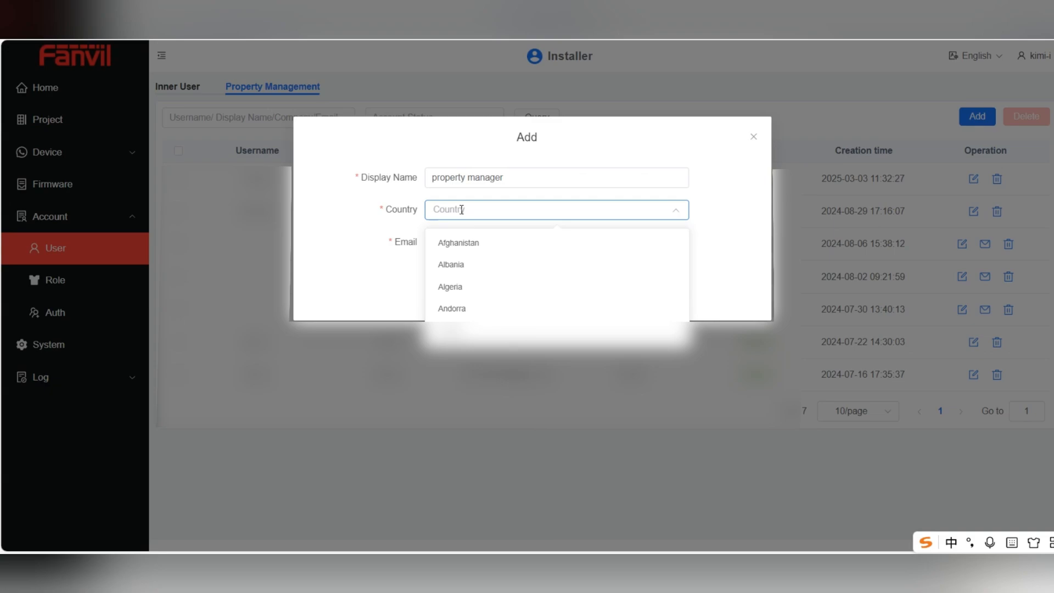
pyautogui.scroll(-4, 480, 245)
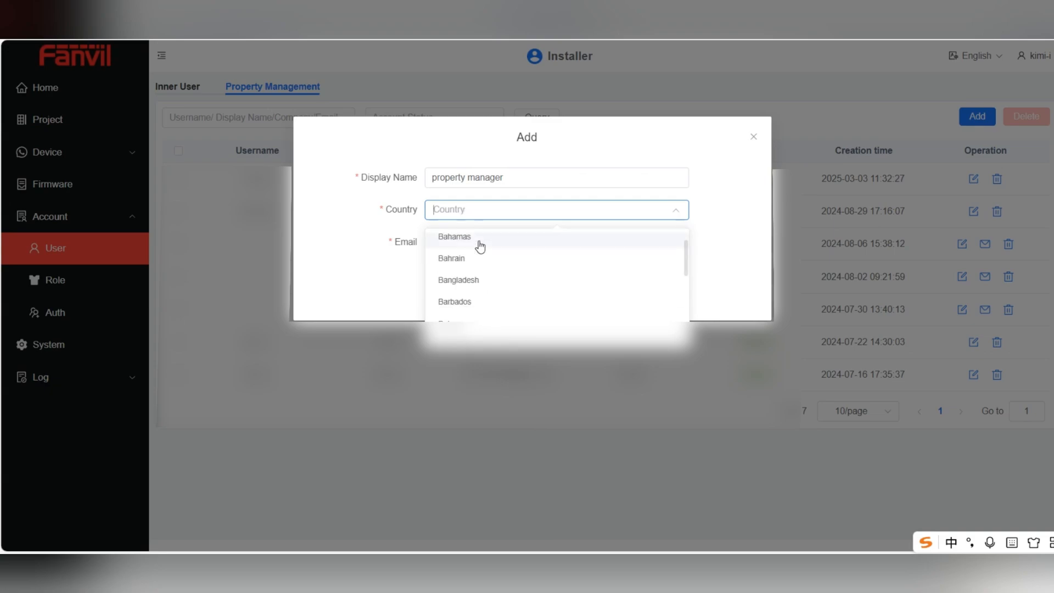
pyautogui.scroll(-5, 484, 247)
pyautogui.click(488, 288)
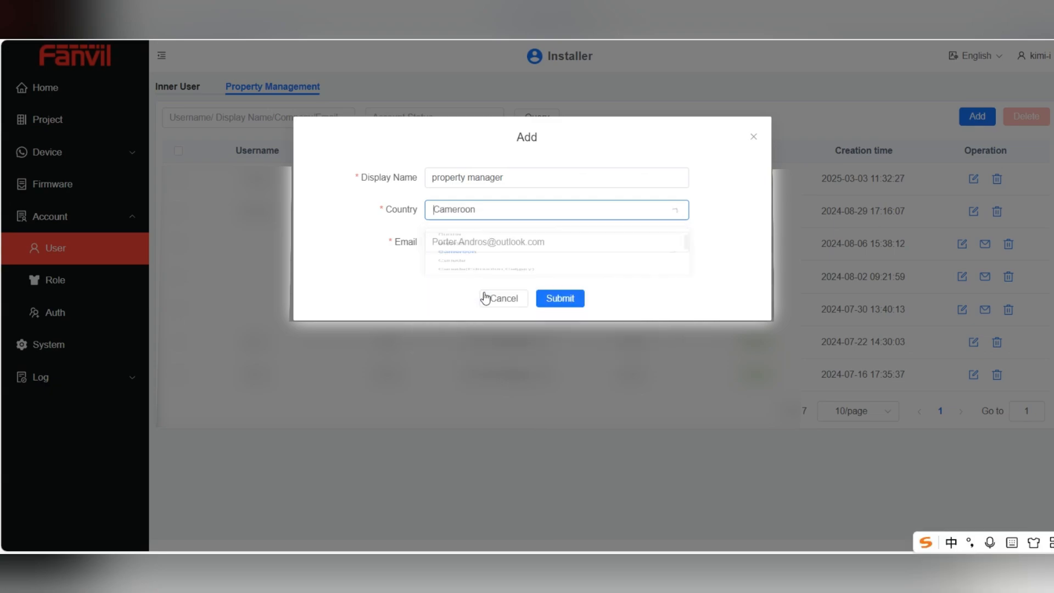
pyautogui.click(570, 299)
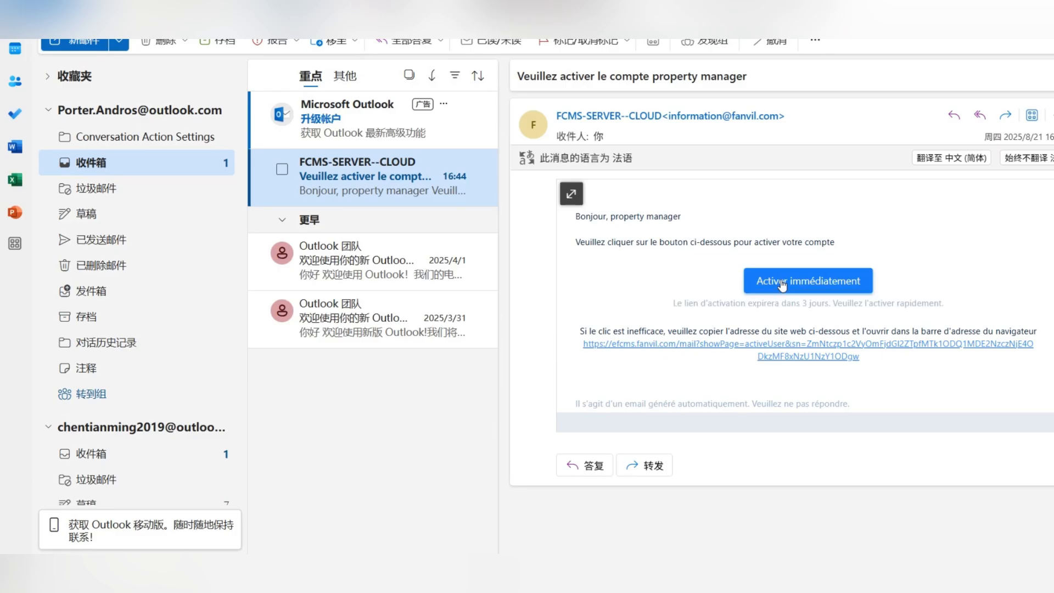
# Open the activation link from the e-mail and enter the account username
pyautogui.click(782, 282)
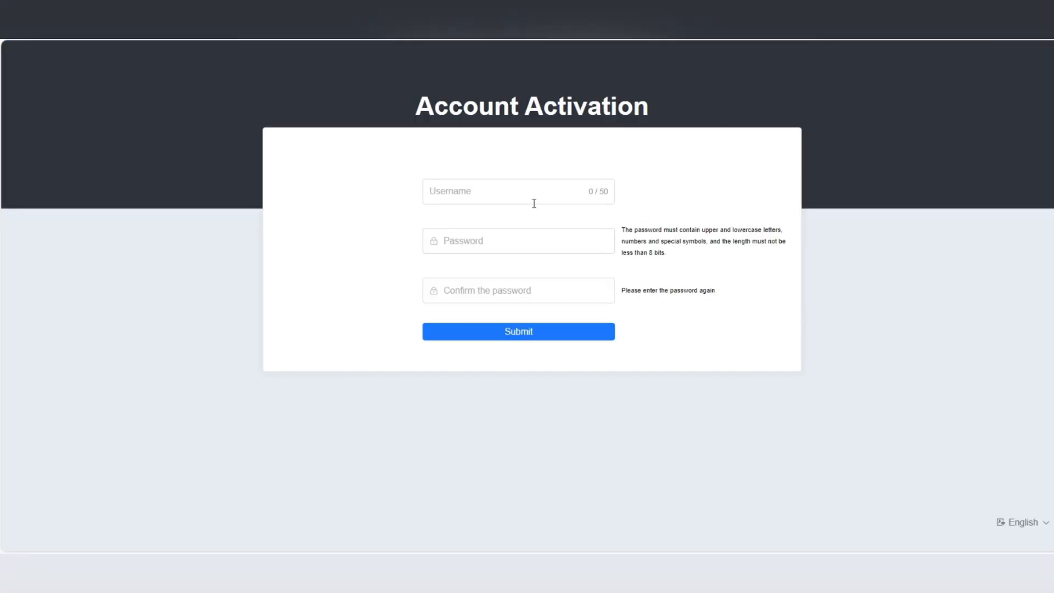
pyautogui.click(527, 198)
pyautogui.write('Fanvil')
pyautogui.press('space')
pyautogui.write('123')
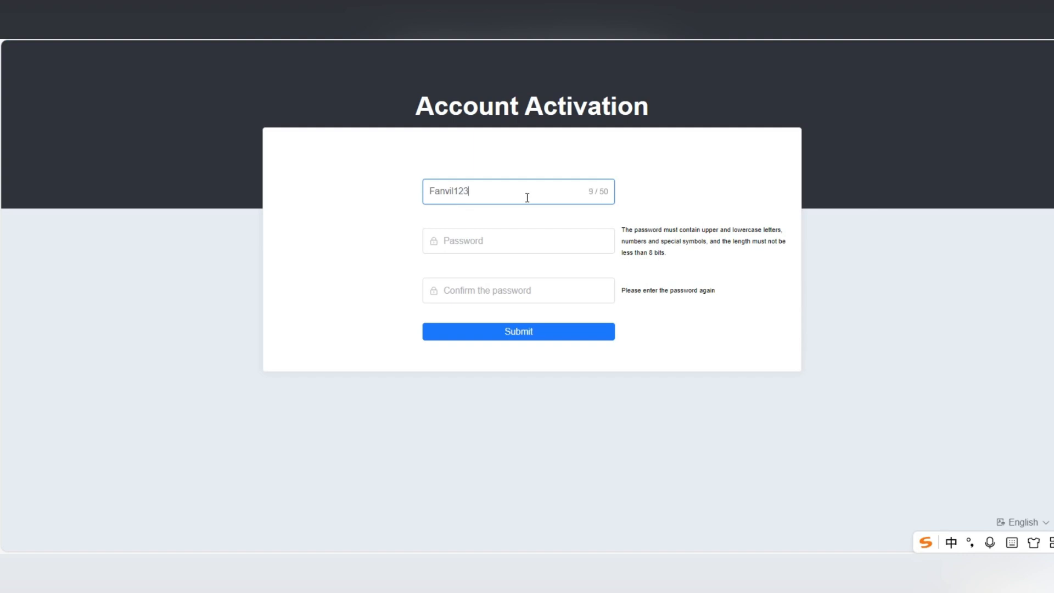
# Enter and confirm the account password, then submit the activation
pyautogui.click(502, 242)
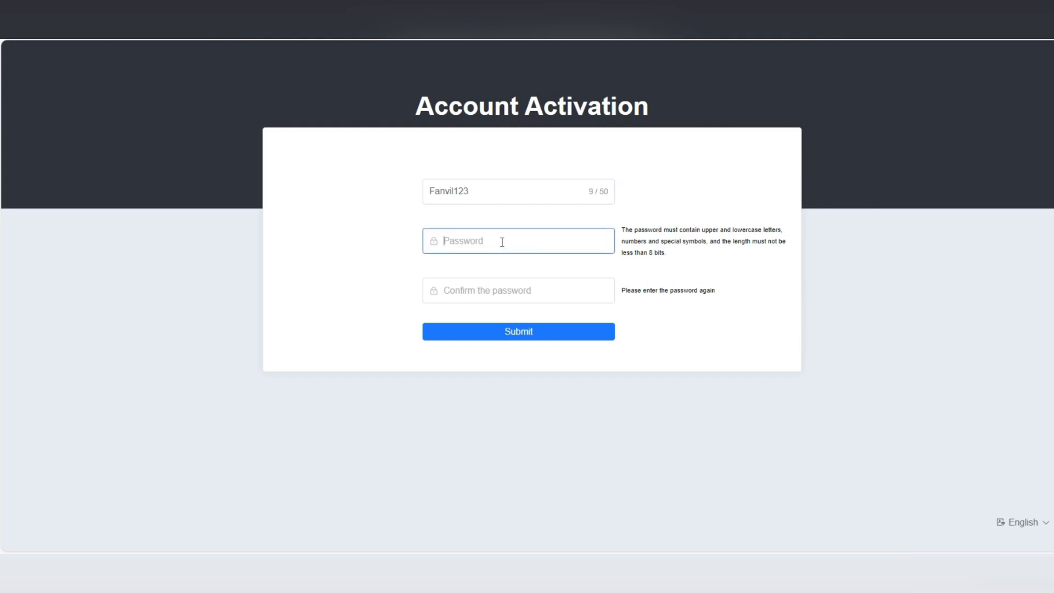
pyautogui.click(423, 221)
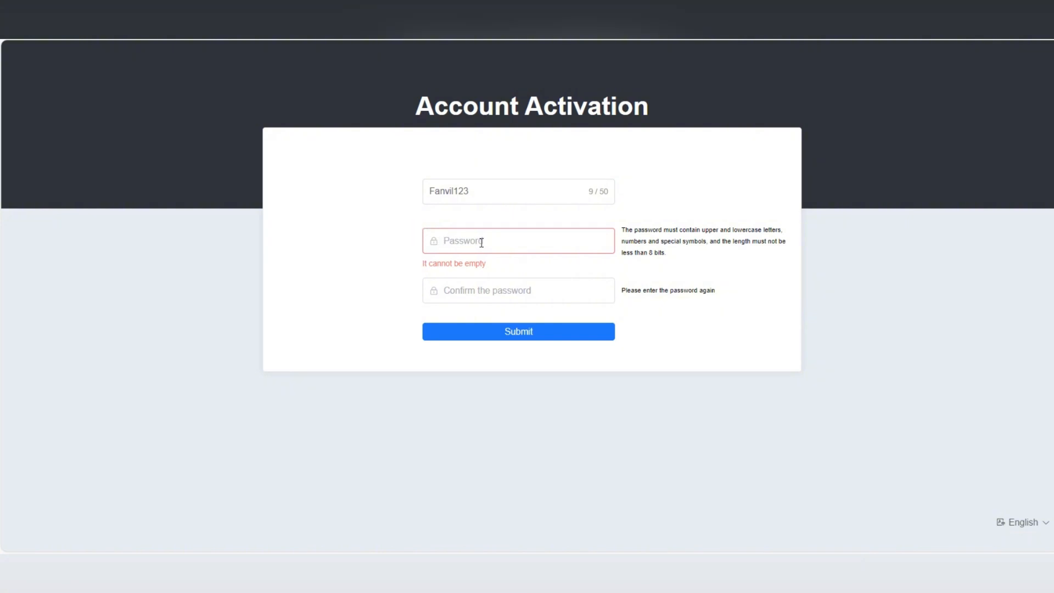
pyautogui.write('Fanvil')
pyautogui.click(492, 281)
pyautogui.write('F')
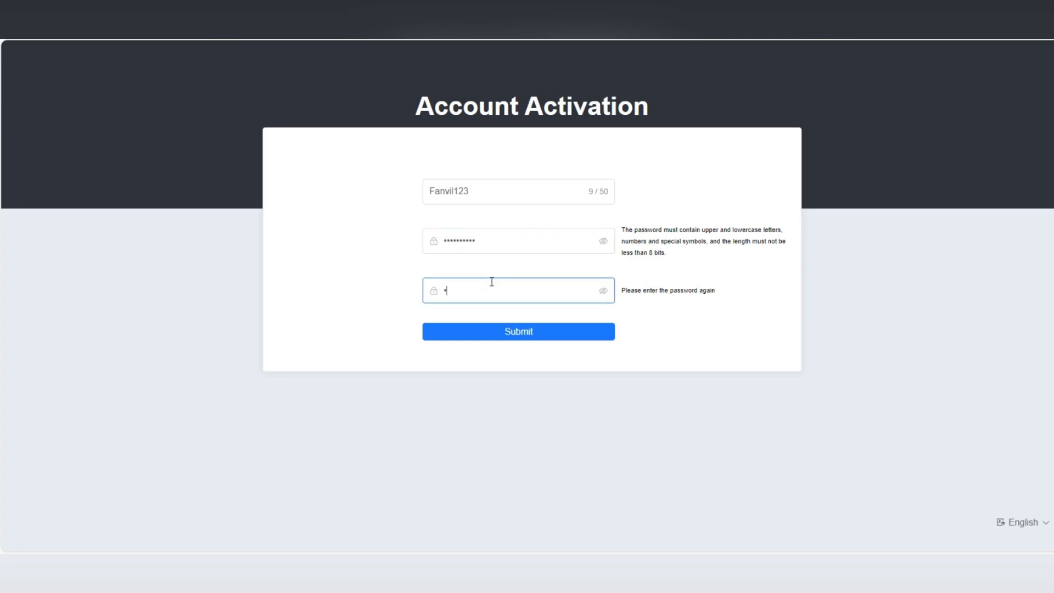
pyautogui.write('anvil')
pyautogui.click(502, 332)
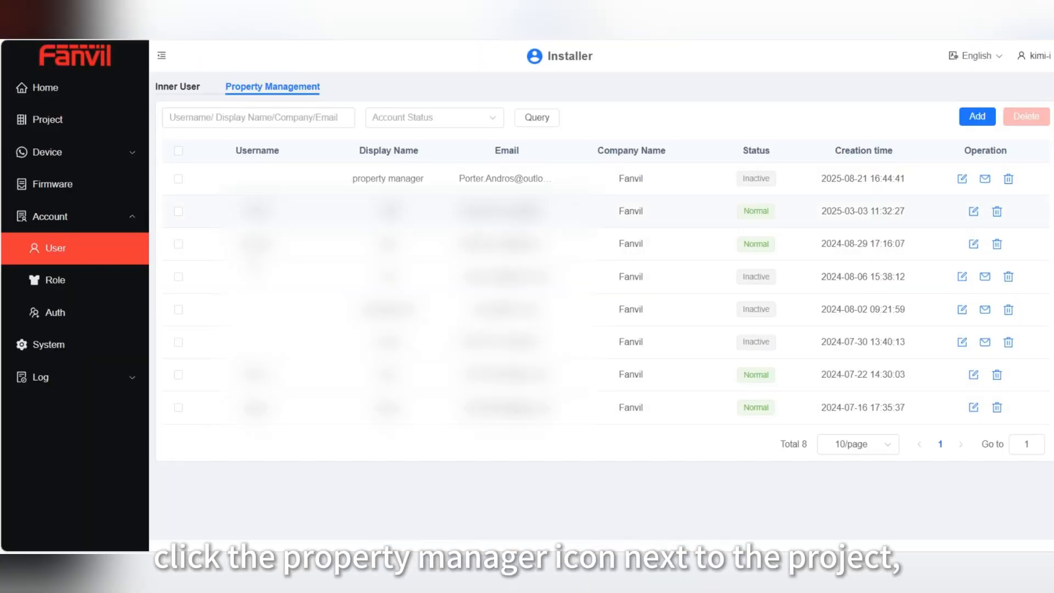
# Check the new property manager account's Normal status in the user lists
pyautogui.click(207, 89)
pyautogui.click(261, 91)
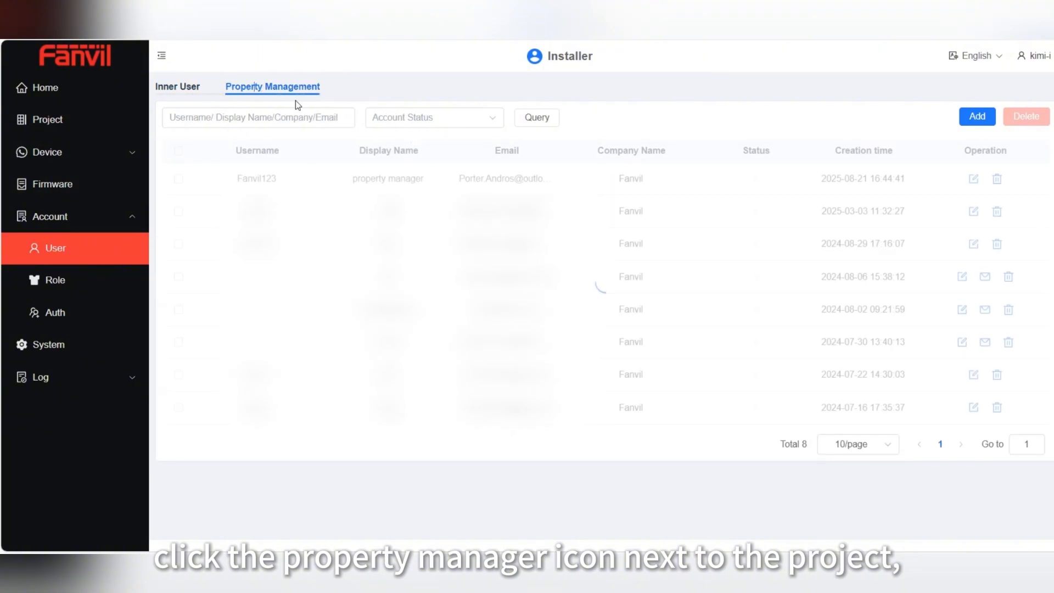
pyautogui.moveTo(775, 179); pyautogui.dragTo(738, 179)
# Assign property manager to TEST001's selected managers and enable its app access
pyautogui.click(55, 120)
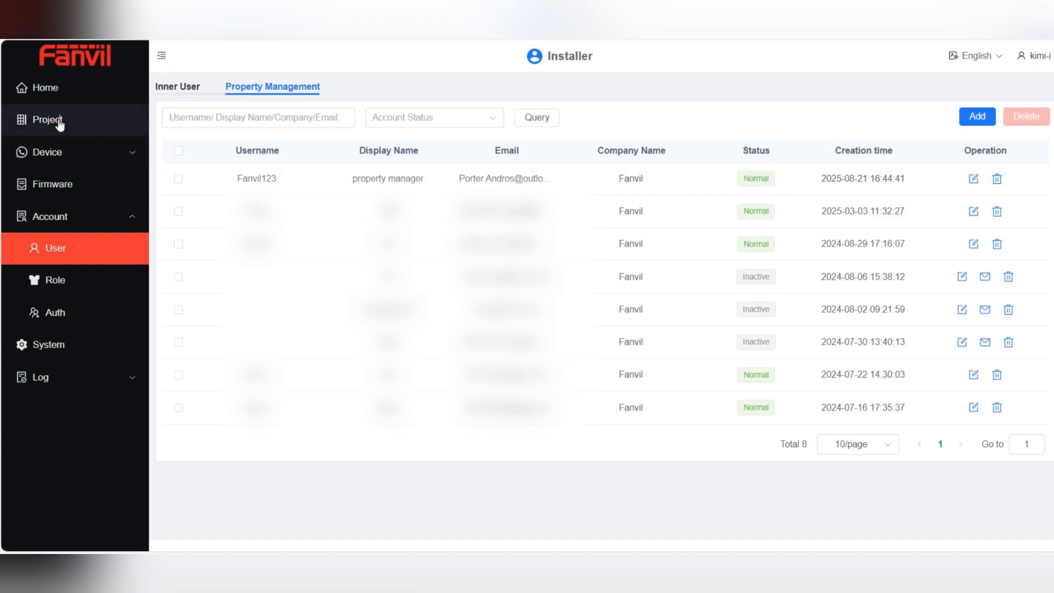
pyautogui.click(203, 89)
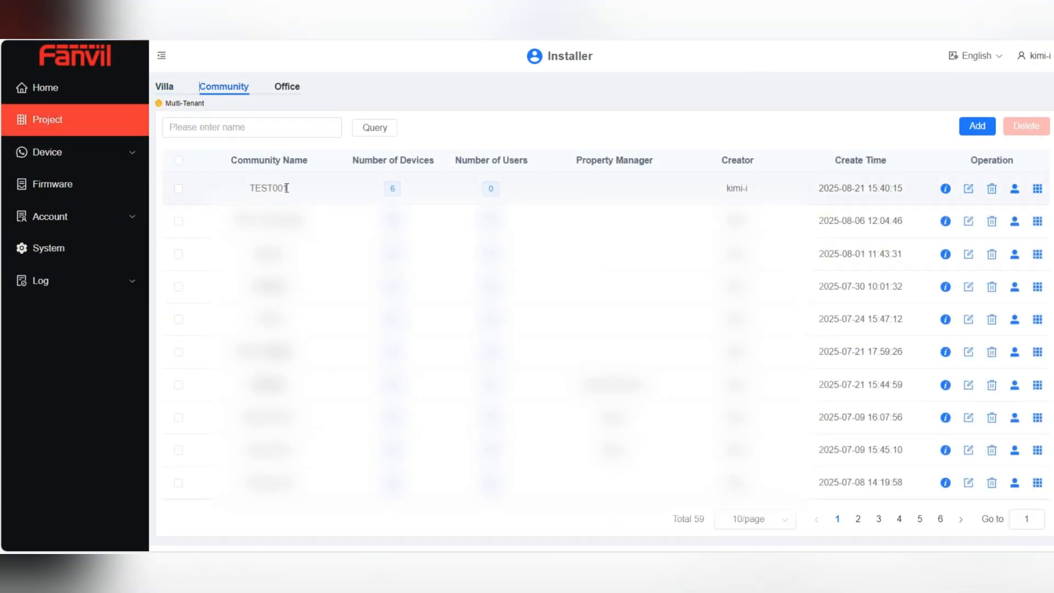
pyautogui.click(1015, 189)
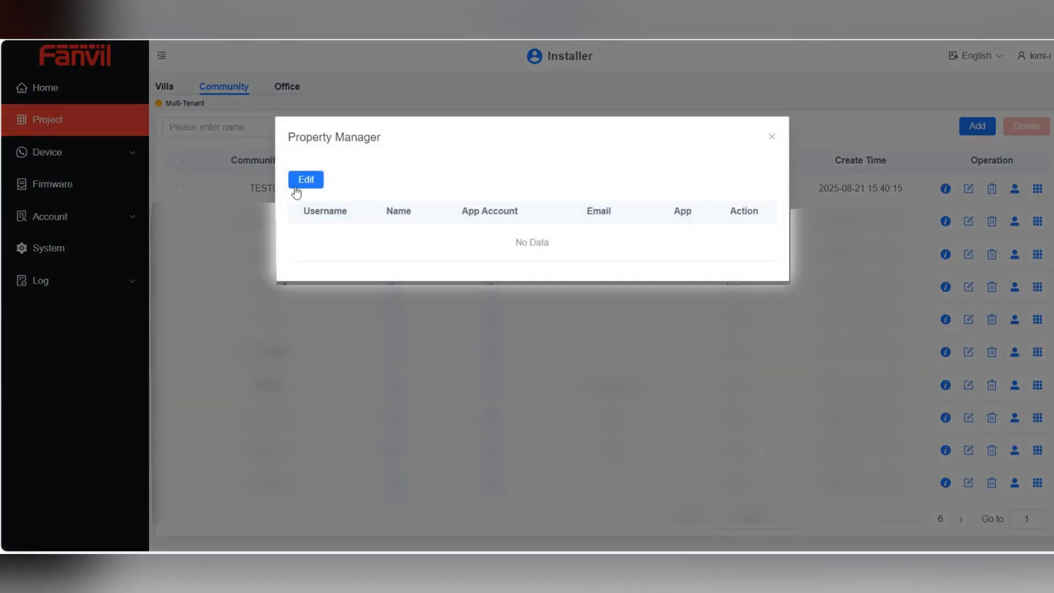
pyautogui.click(296, 185)
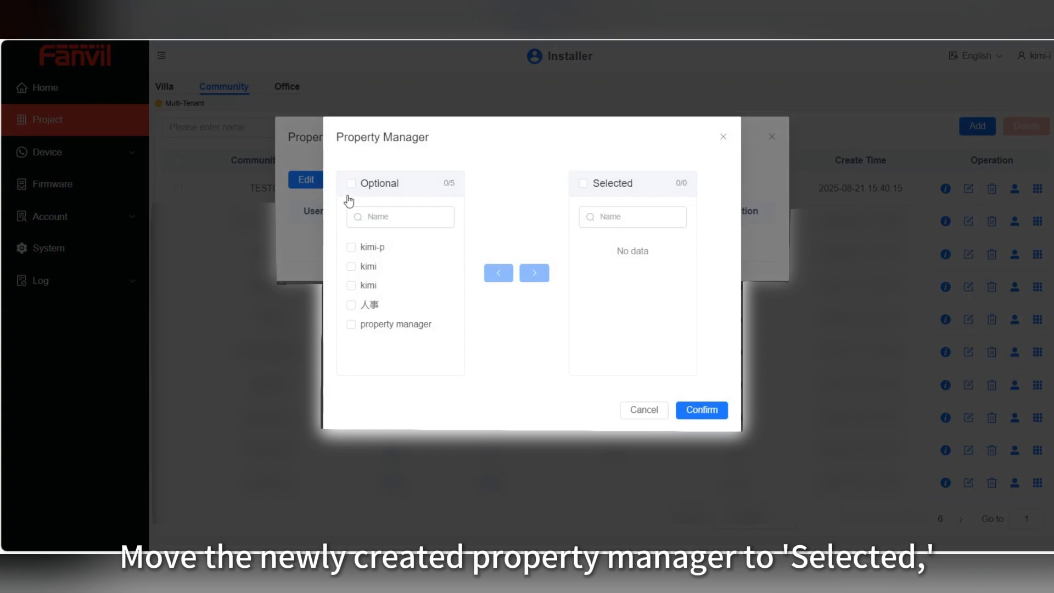
pyautogui.click(352, 326)
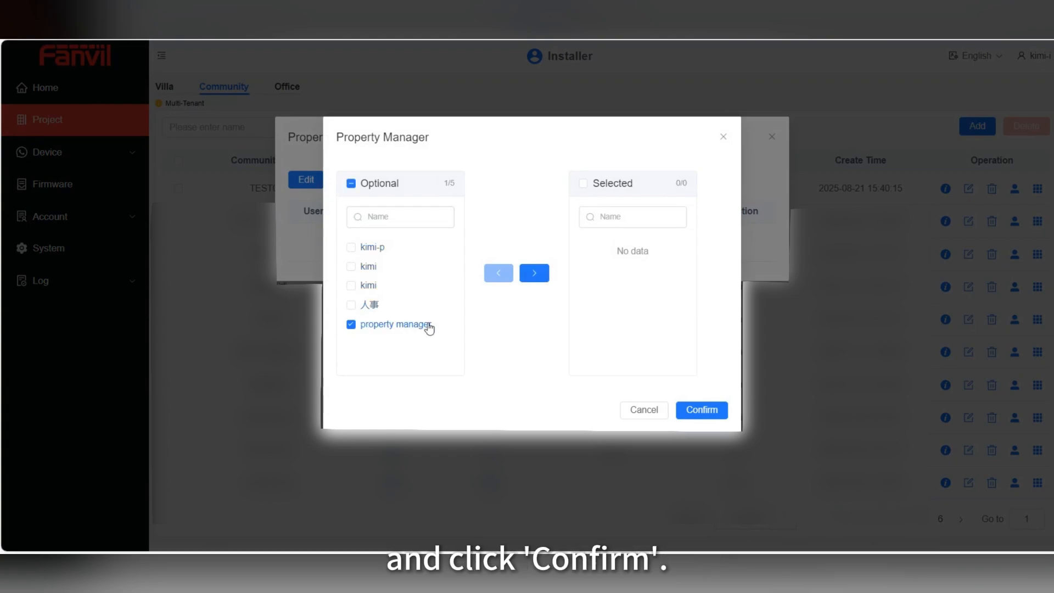
pyautogui.click(534, 273)
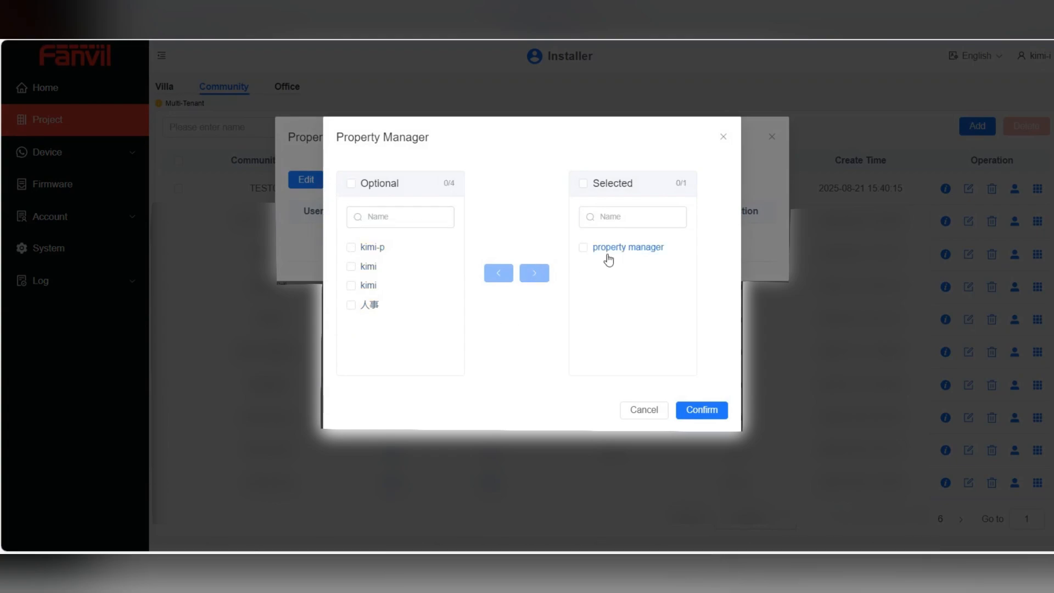
pyautogui.click(699, 413)
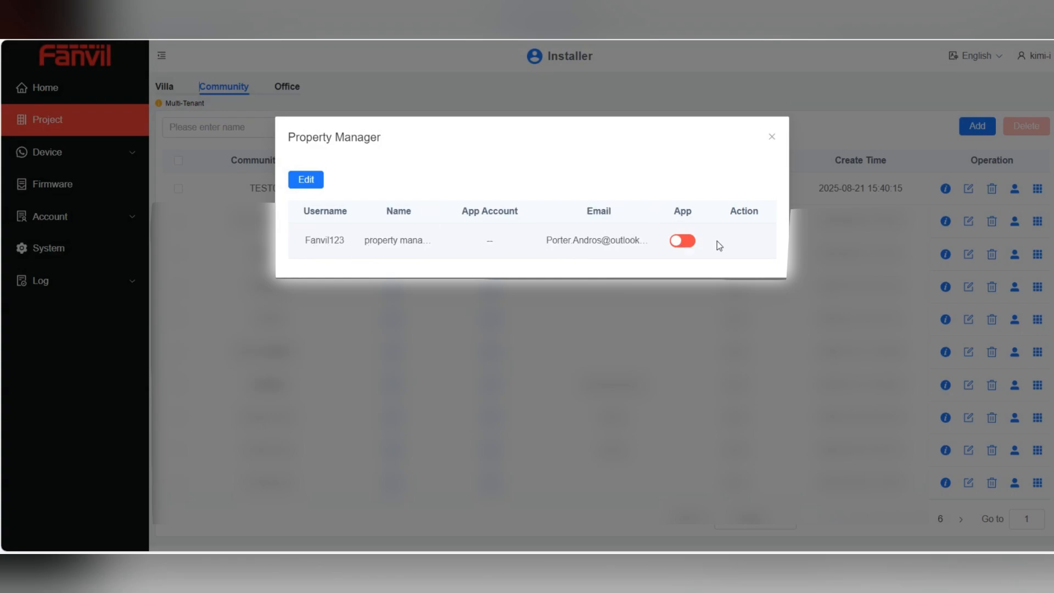
pyautogui.click(690, 244)
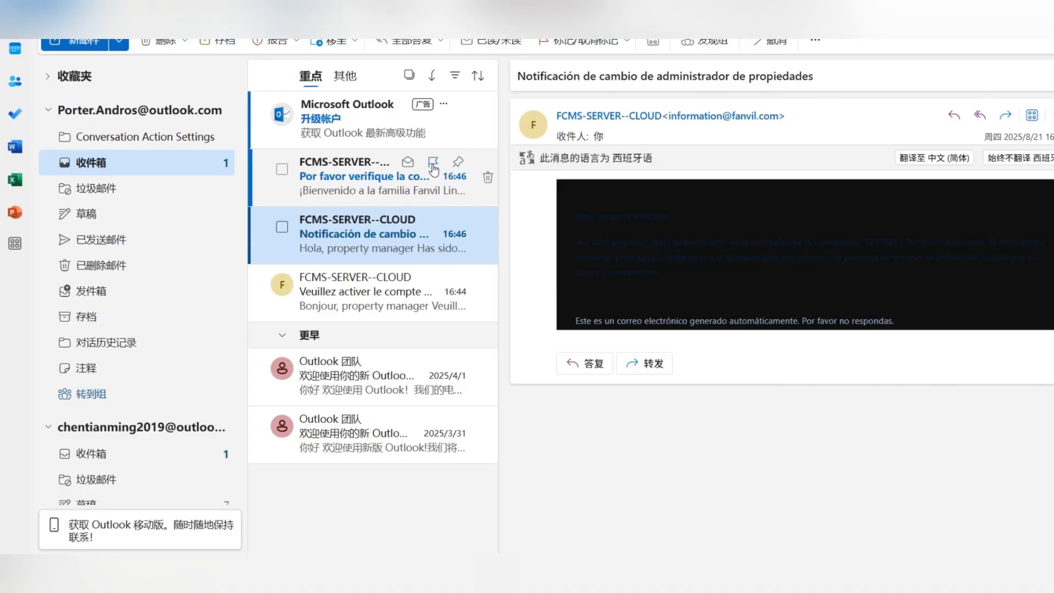
# Open the Fanvil Link welcome e-mail full-screen and scroll to its login steps
pyautogui.doubleClick(401, 186)
pyautogui.scroll(-5, 531, 297)
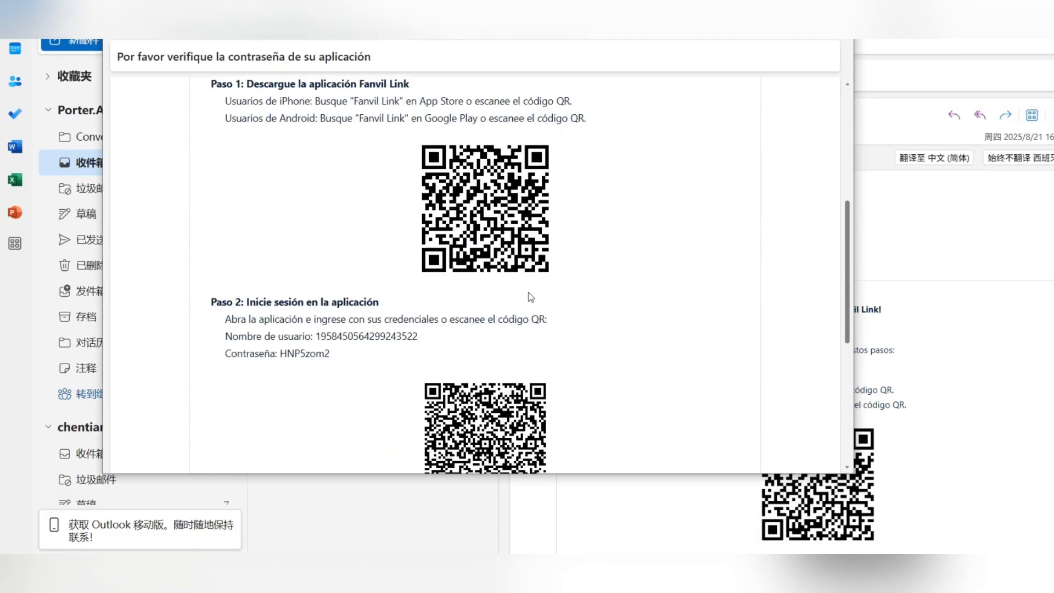
pyautogui.click(805, 16)
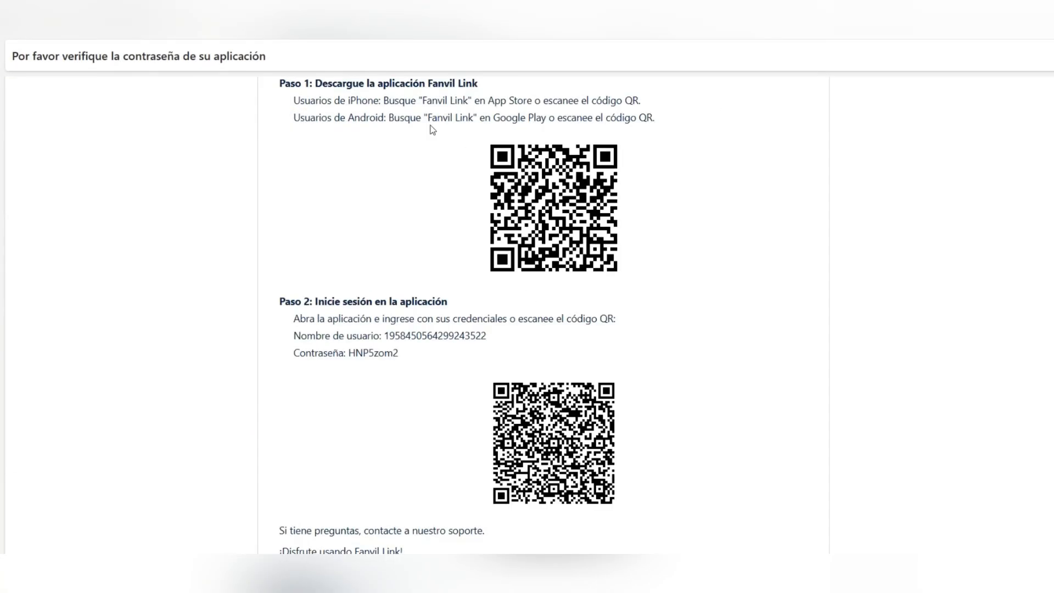
pyautogui.scroll(4, 433, 130)
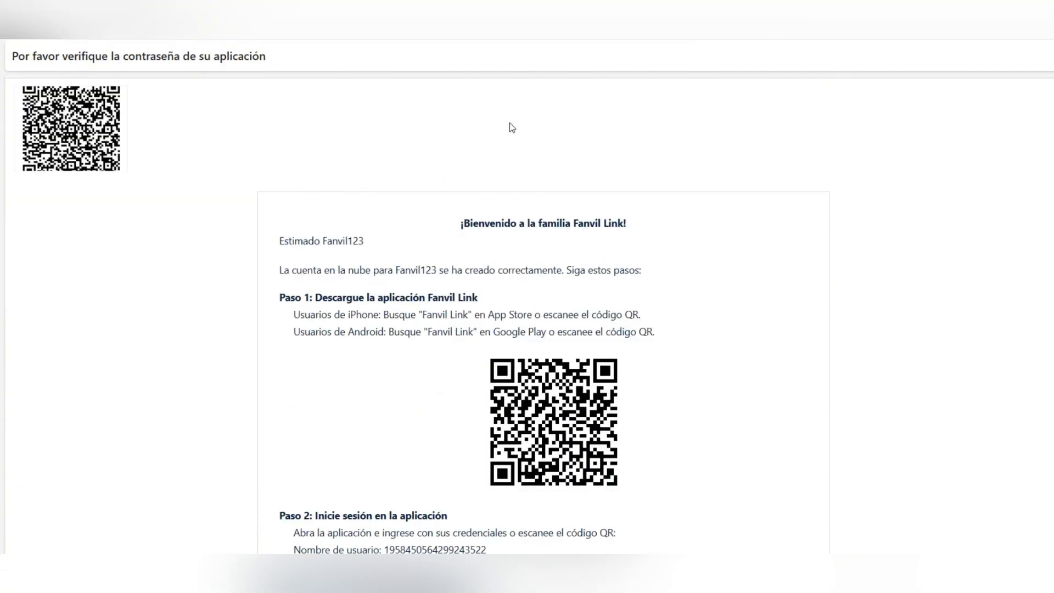
pyautogui.scroll(-3, 509, 123)
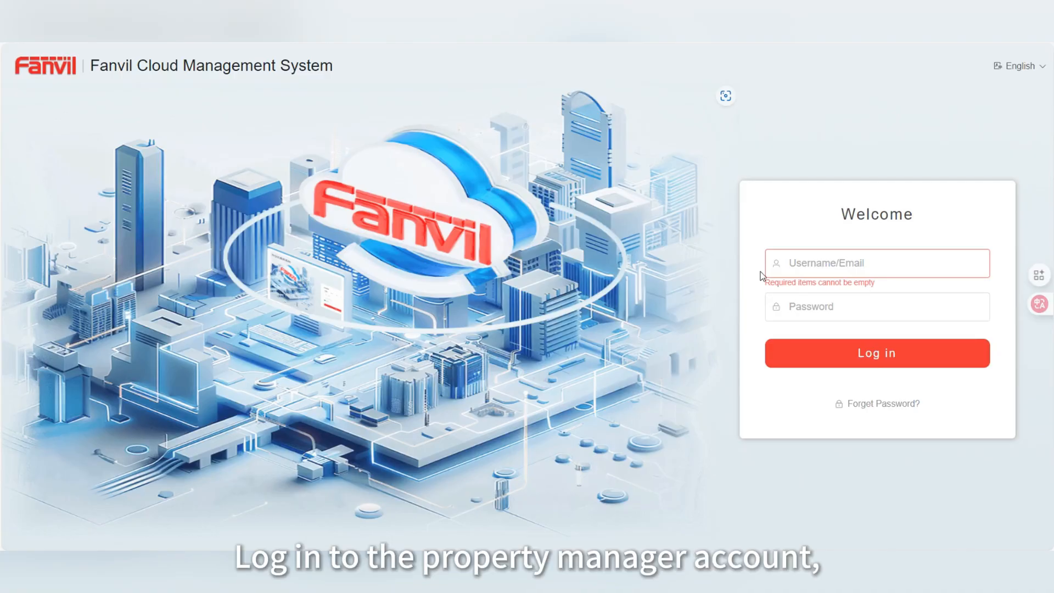
# Enter the property manager's username on the login page
pyautogui.click(817, 270)
pyautogui.write('k')
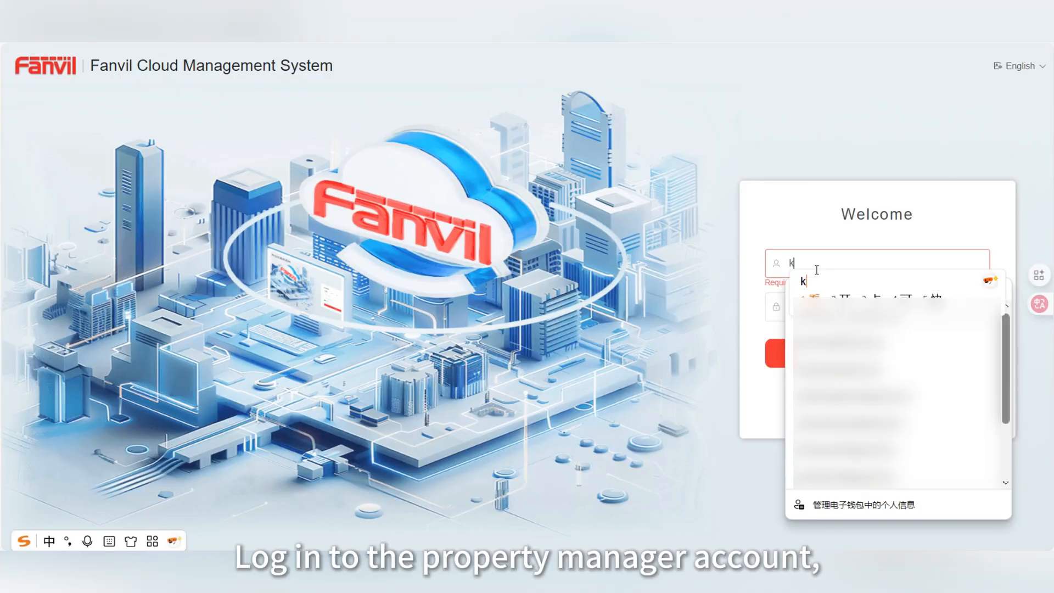
pyautogui.press('BackSpace')
pyautogui.write('ly')
pyautogui.write('w')
pyautogui.press('shift')
pyautogui.write('u')
pyautogui.press('BackSpace')
pyautogui.press('BackSpace')
pyautogui.press('shift')
pyautogui.write('wuye')
pyautogui.press('space')
# Enter the password, log in, and switch to the TEST001 site
pyautogui.press('Tab')
pyautogui.write('1••••••••')
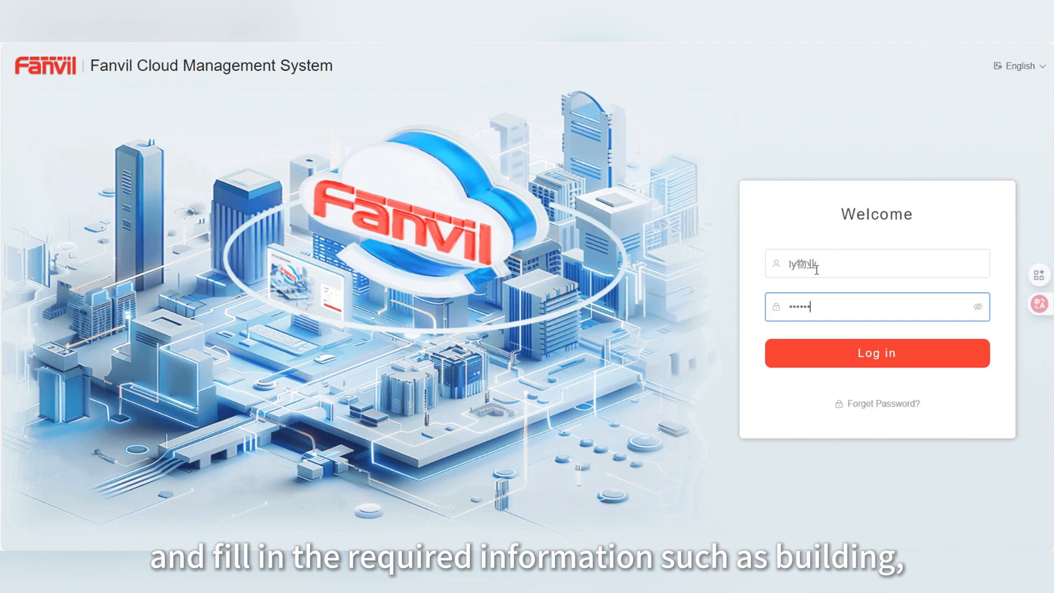
pyautogui.click(837, 358)
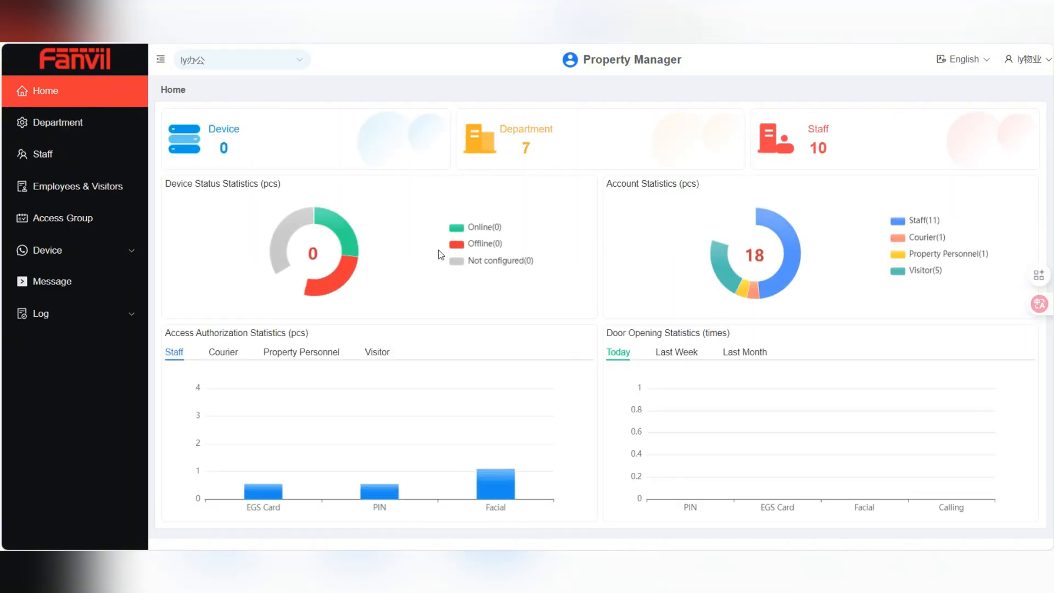
pyautogui.click(272, 65)
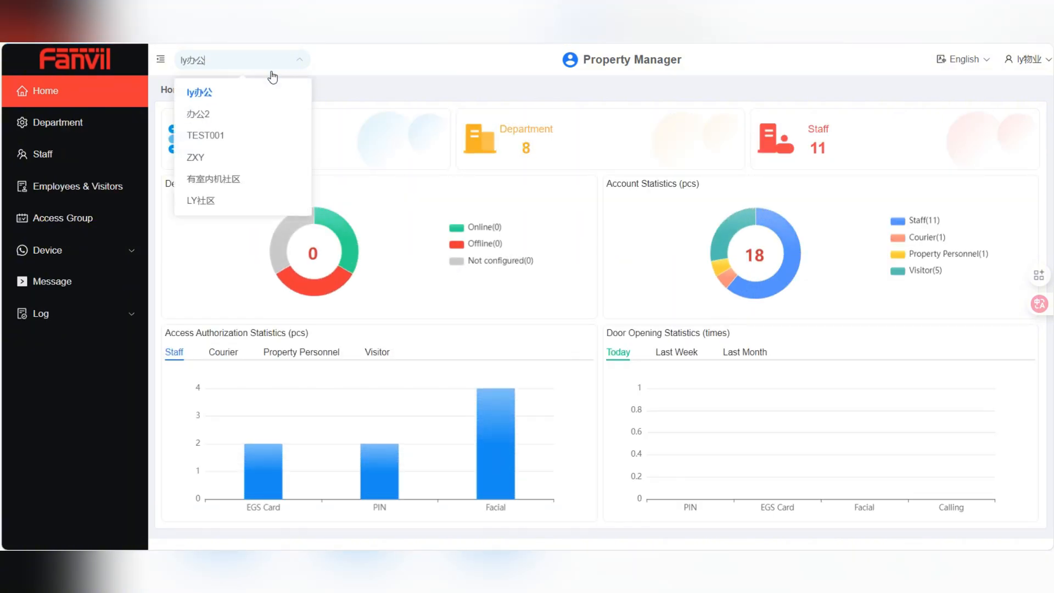
pyautogui.click(248, 137)
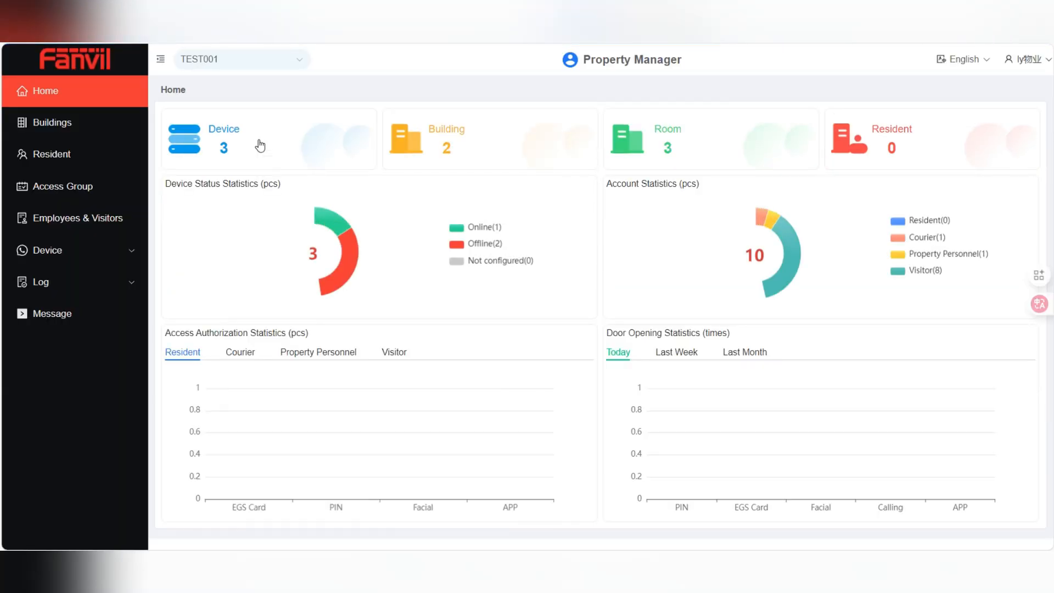
# Open Import Resident on TEST001's resident list and pick Community-Resident-Template-EN (1) from downloads
pyautogui.click(100, 156)
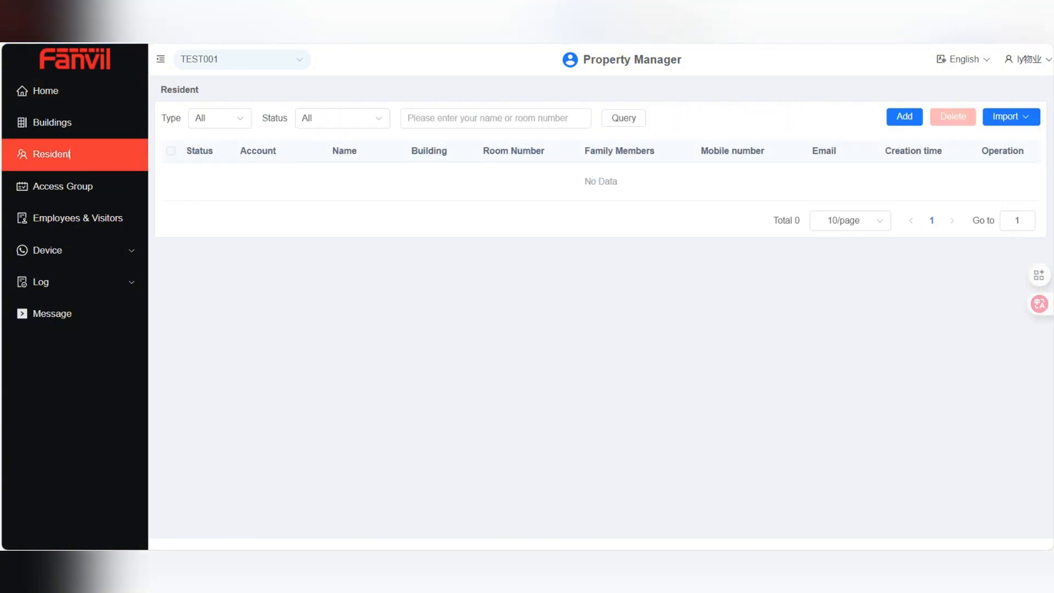
pyautogui.moveTo(1006, 124)
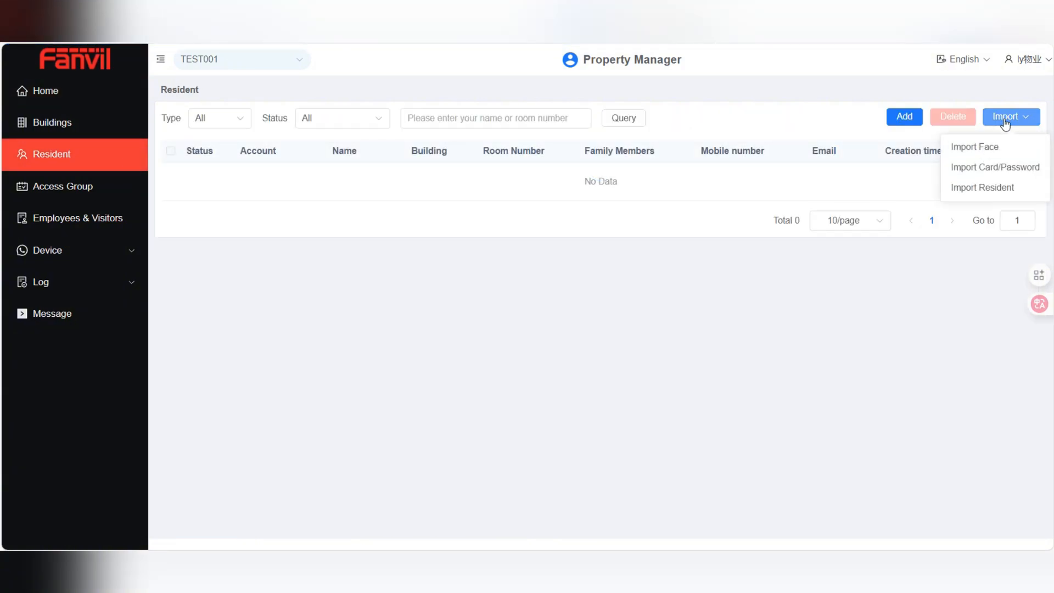
pyautogui.click(991, 187)
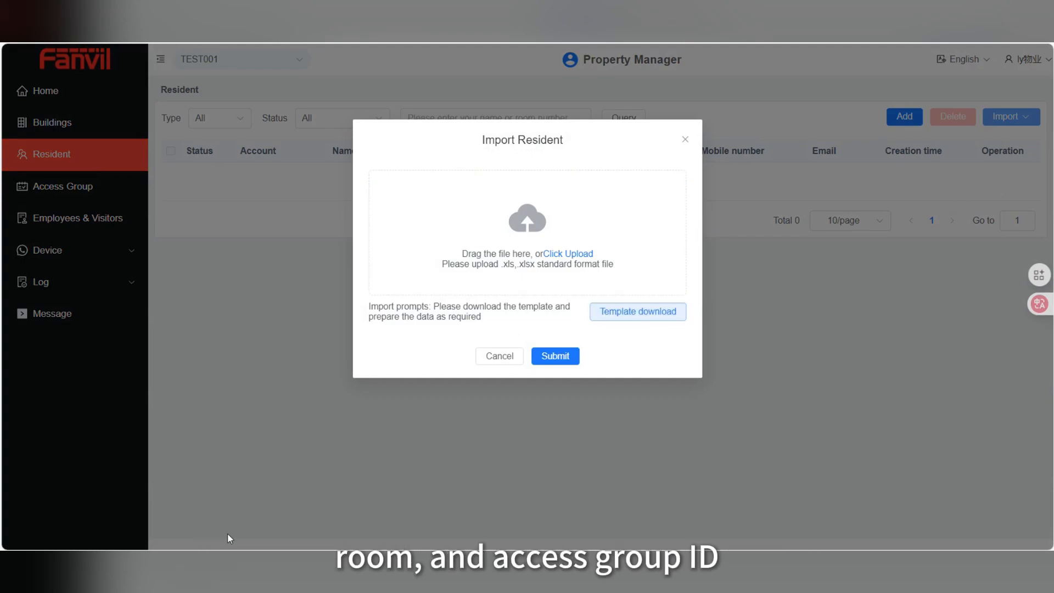
pyautogui.click(224, 561)
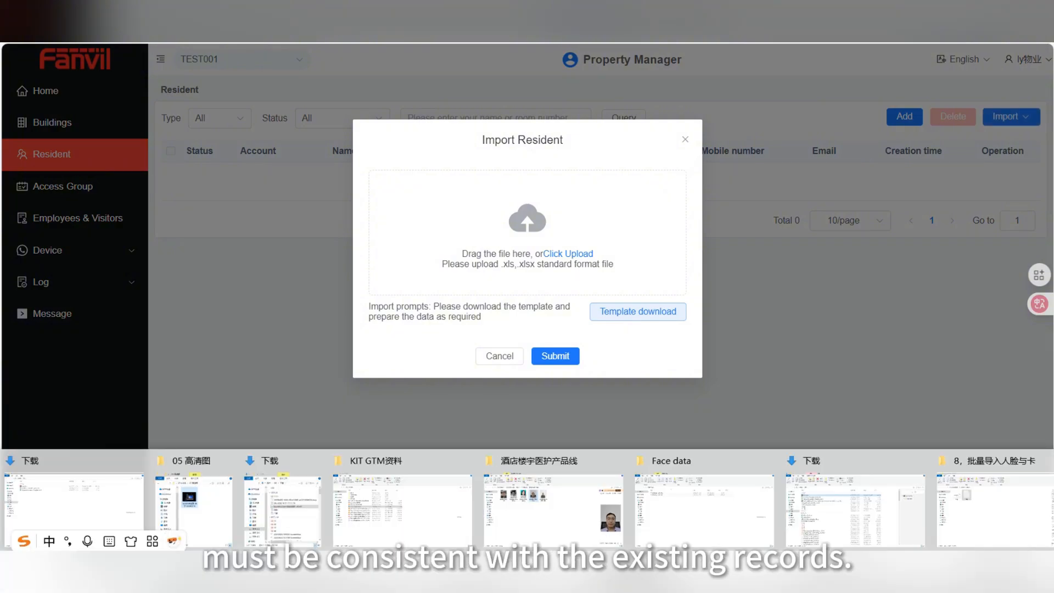
pyautogui.click(74, 509)
pyautogui.click(201, 109)
# Open Community-Resident-Template-EN (1) in WPS and read the field instructions in cell A1
pyautogui.doubleClick(201, 111)
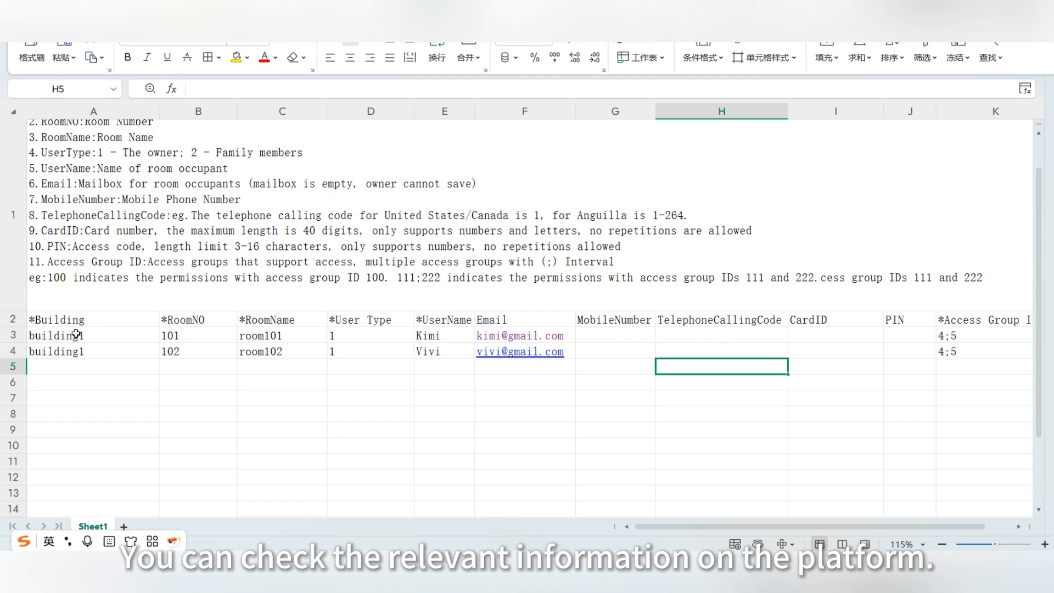
pyautogui.scroll(1, 80, 186)
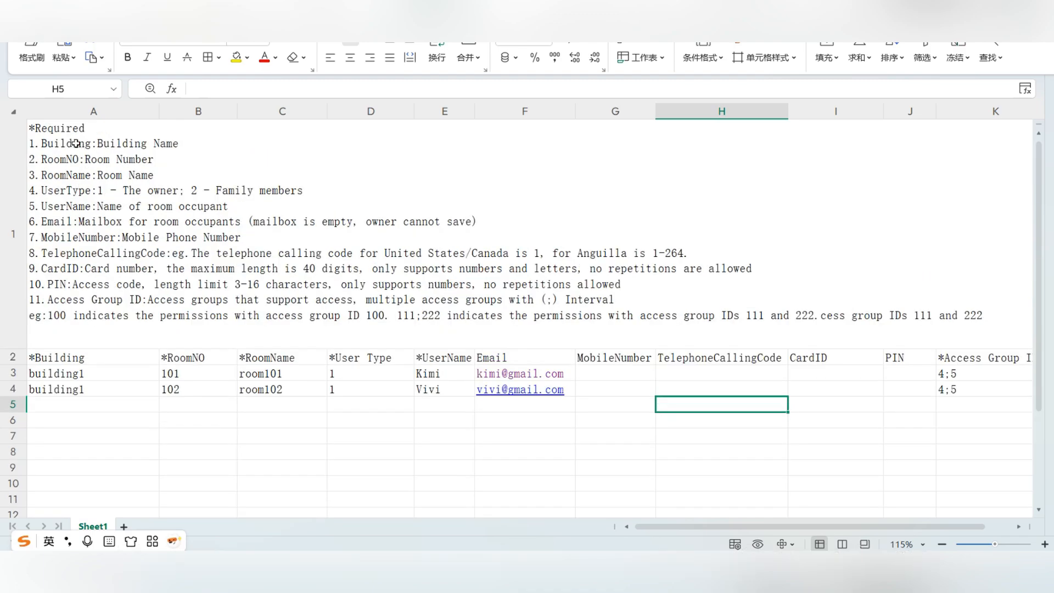
pyautogui.click(59, 132)
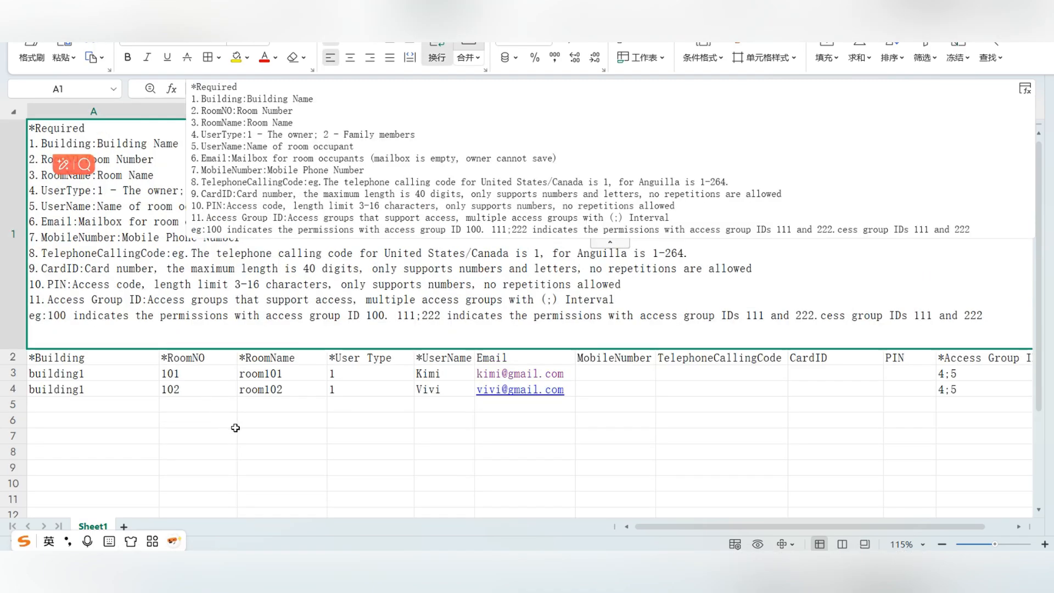
pyautogui.click(269, 455)
# Review the building, room, user name, email and access group ID columns, then return to the browser
pyautogui.moveTo(42, 359); pyautogui.dragTo(287, 397)
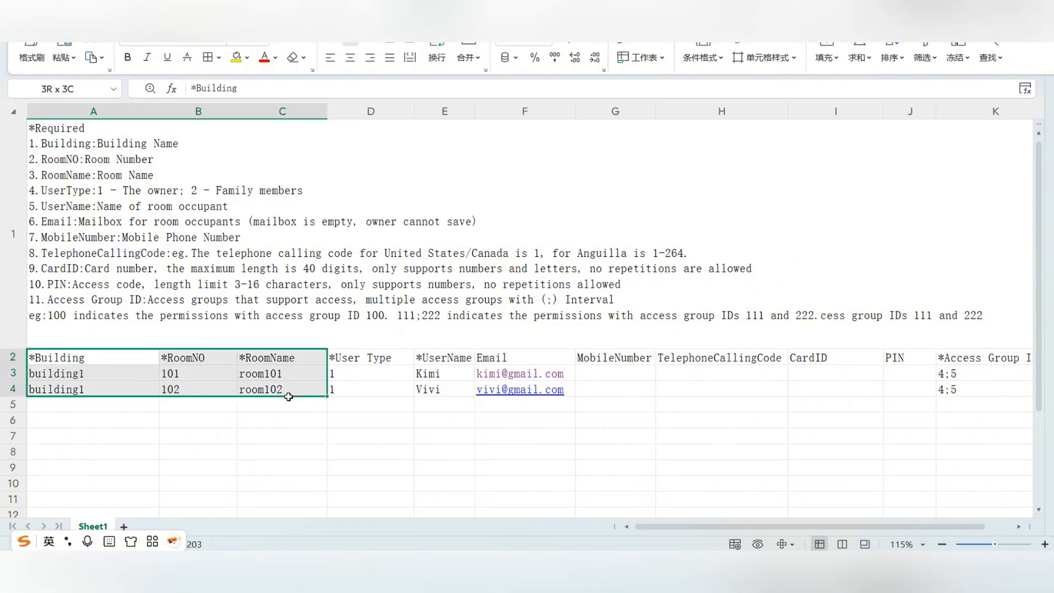
pyautogui.click(431, 422)
pyautogui.moveTo(438, 358); pyautogui.dragTo(557, 390)
pyautogui.click(719, 435)
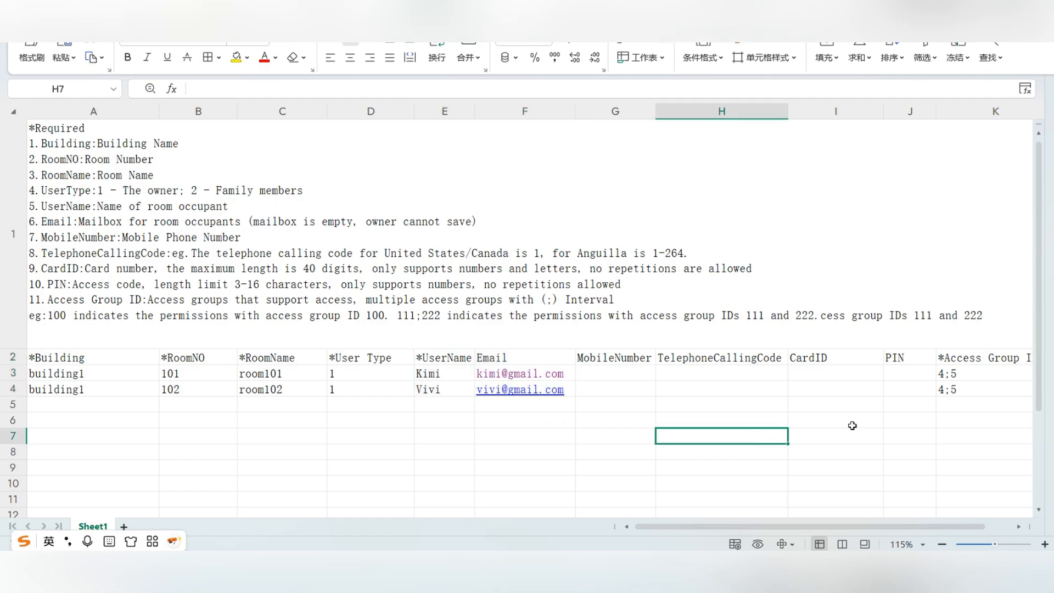
pyautogui.moveTo(988, 361); pyautogui.dragTo(983, 391)
pyautogui.click(722, 451)
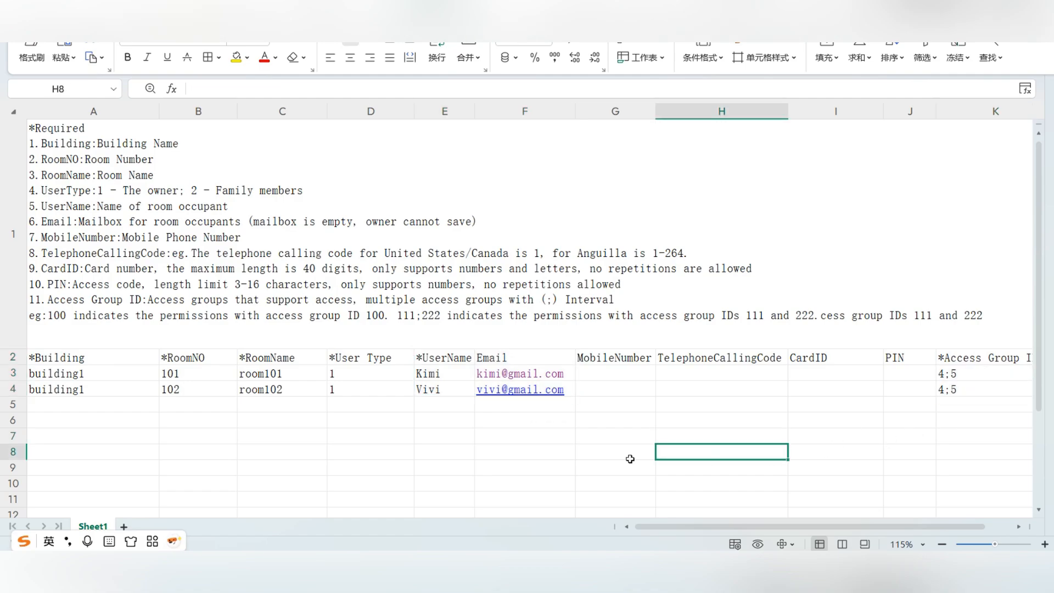
pyautogui.click(553, 463)
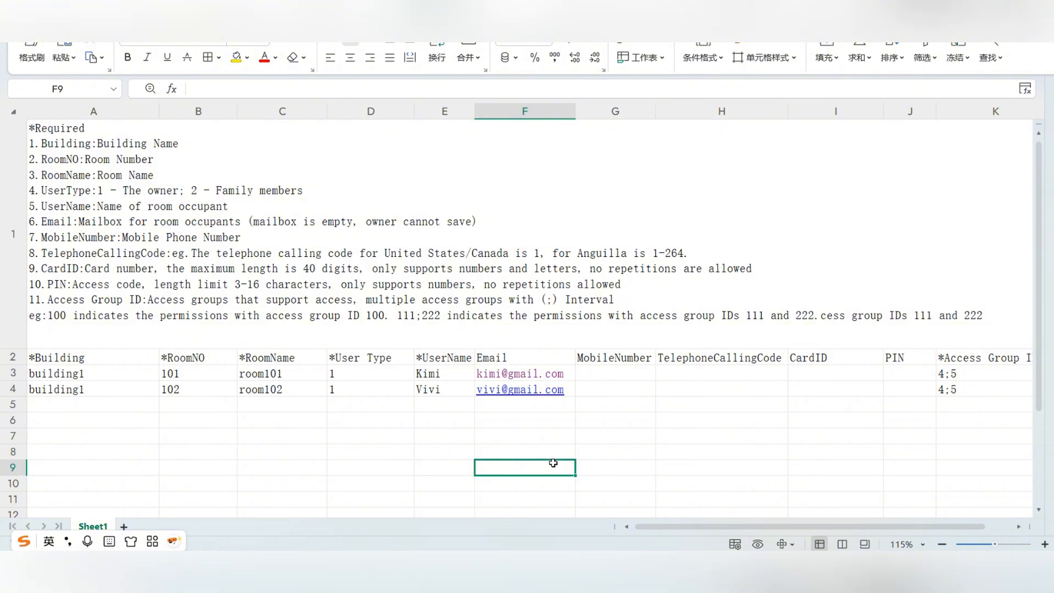
pyautogui.moveTo(182, 564)
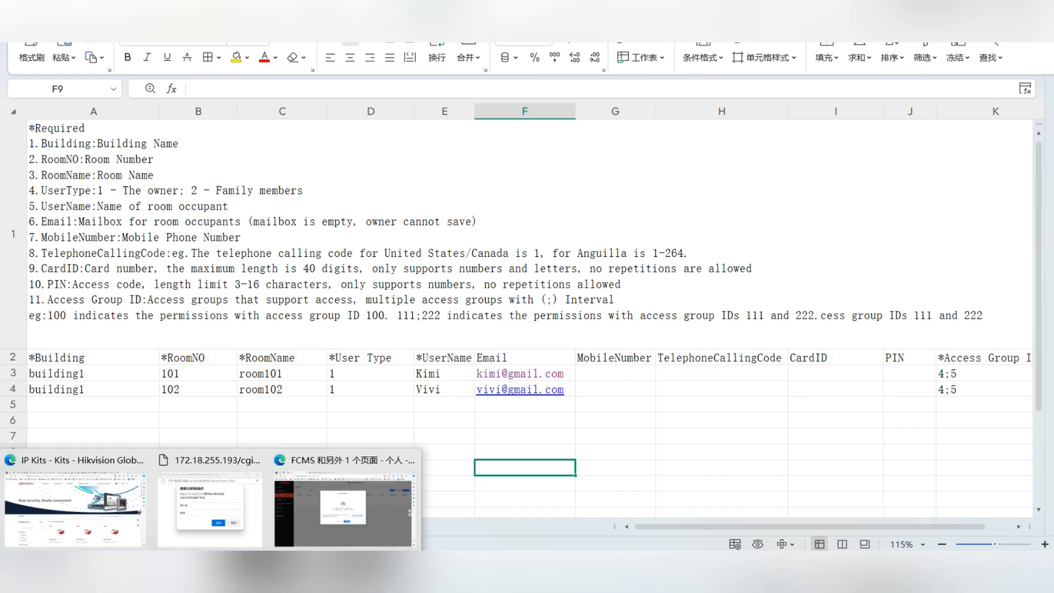
pyautogui.moveTo(129, 486)
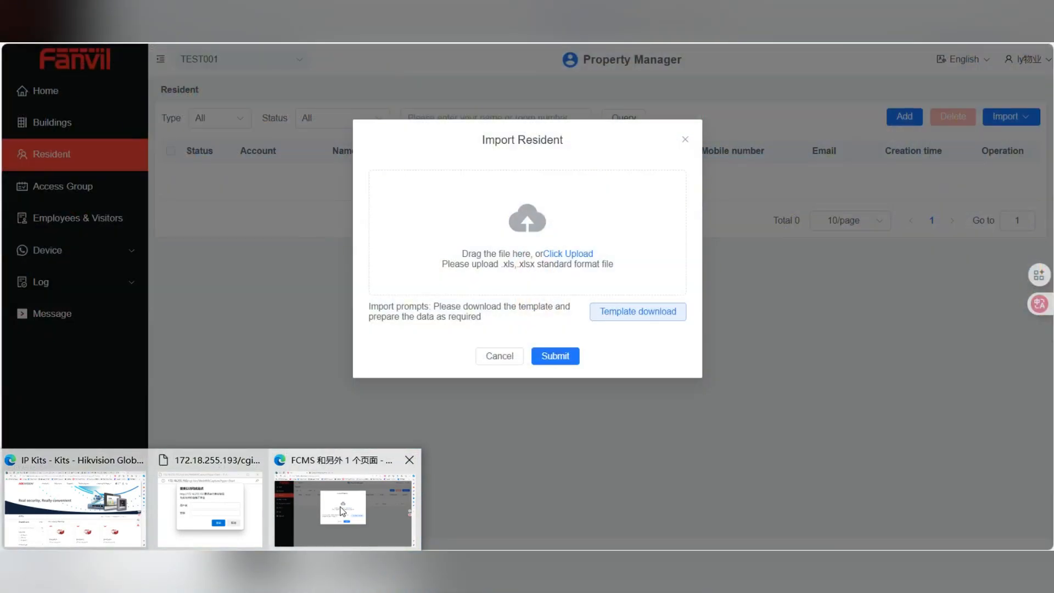
pyautogui.click(341, 511)
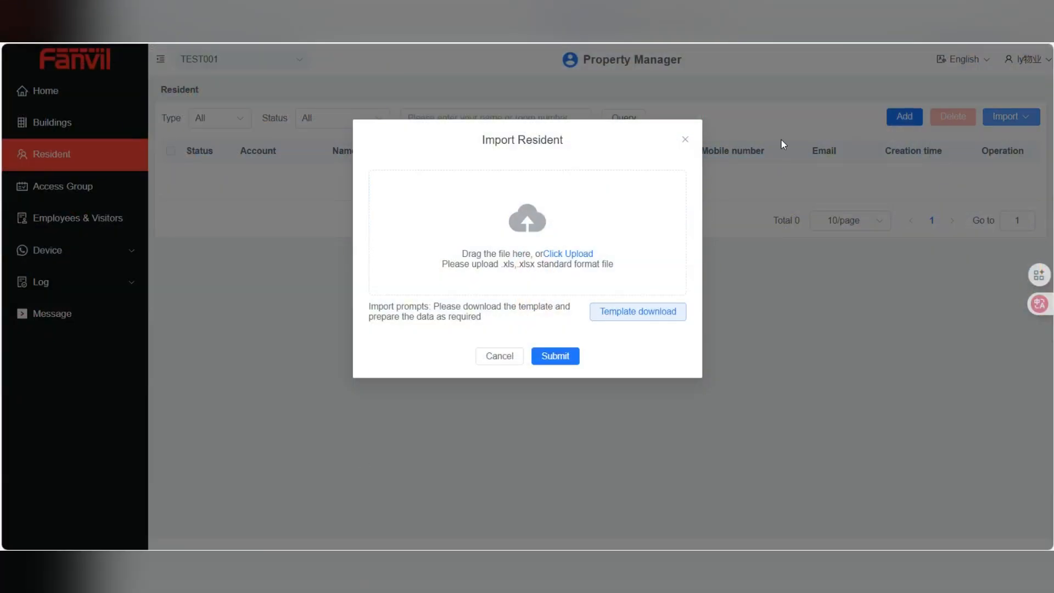
# Close the import window and look up building1's rooms 101 and 102 under Community
pyautogui.click(686, 142)
pyautogui.click(61, 125)
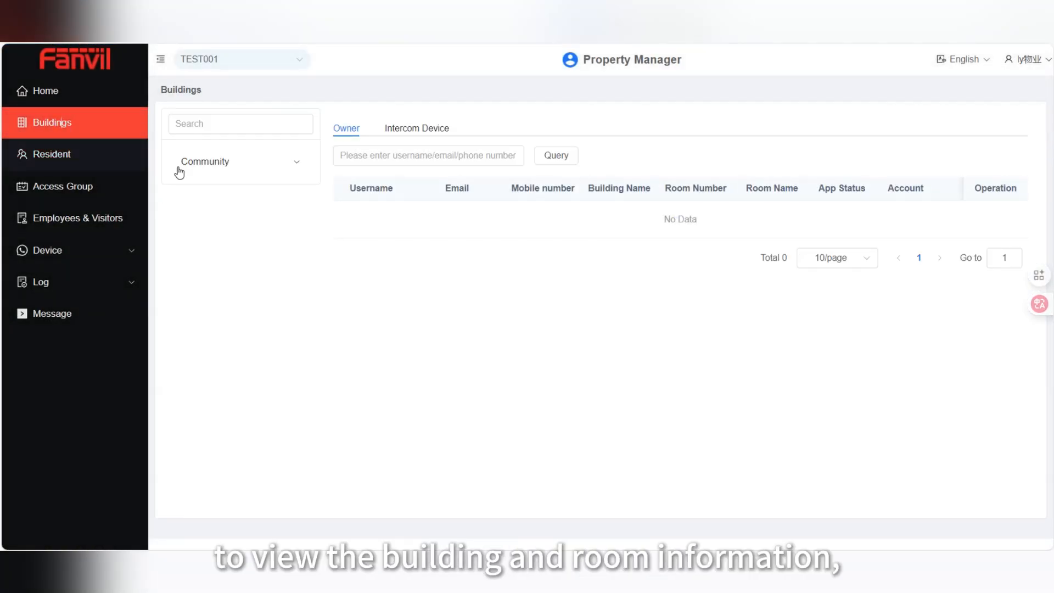
pyautogui.click(193, 165)
pyautogui.click(247, 165)
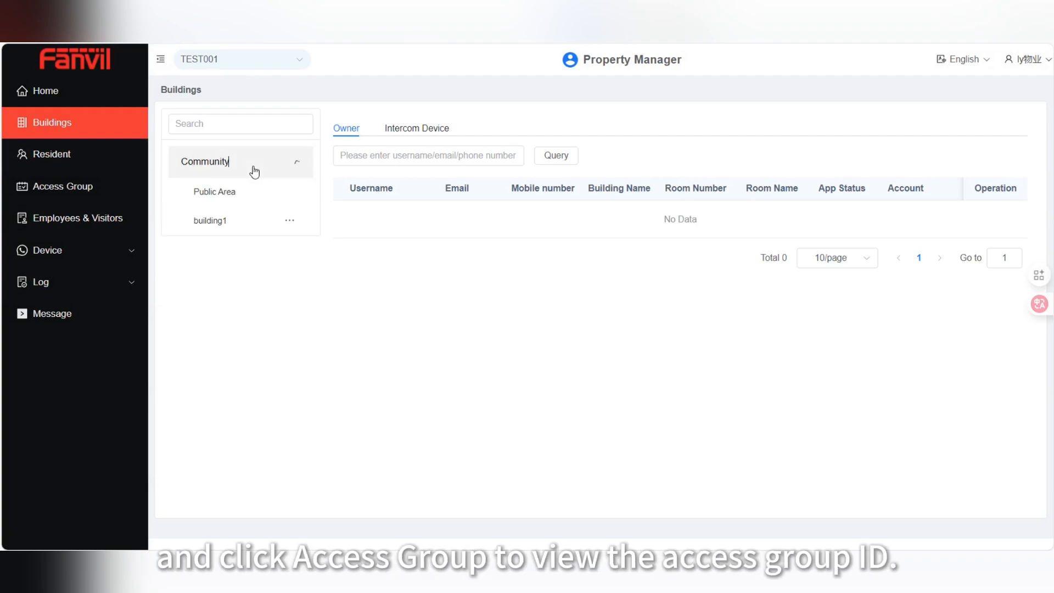
pyautogui.click(236, 224)
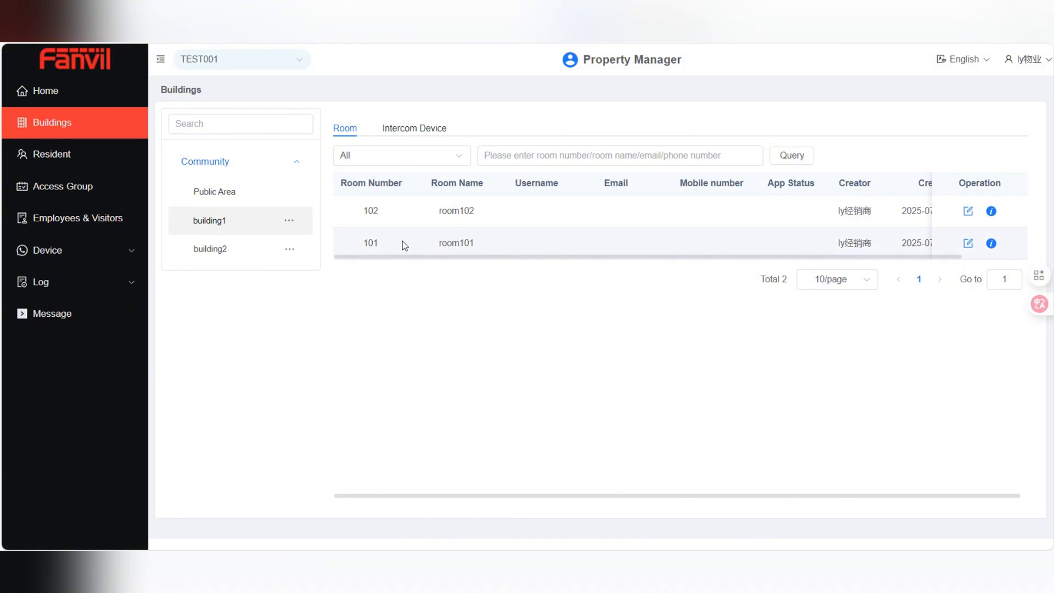
# Note the access group IDs, including Public Area ID 4, and return to the resident list
pyautogui.click(74, 187)
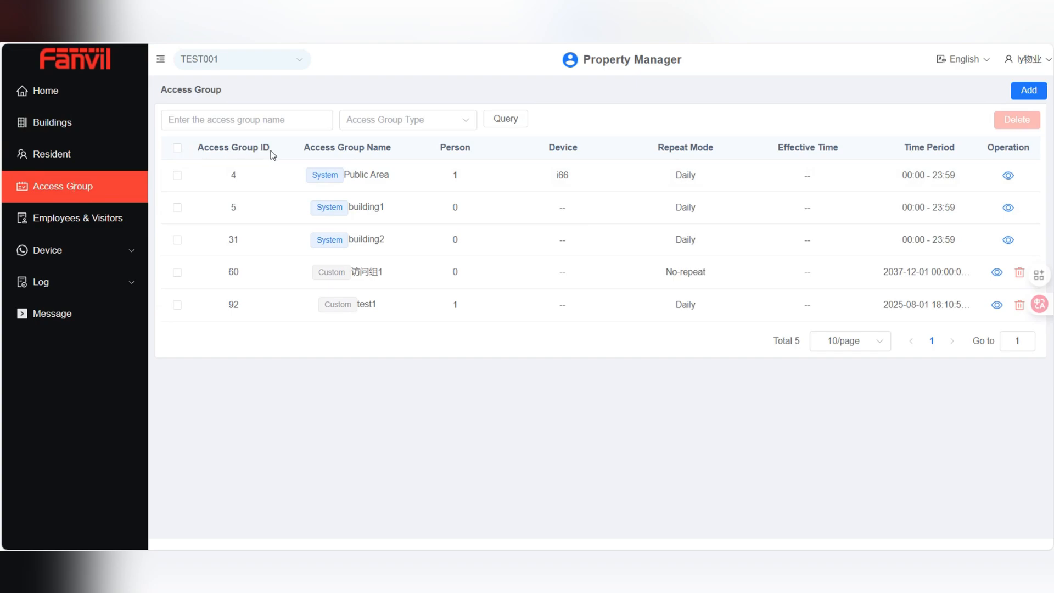
pyautogui.click(177, 175)
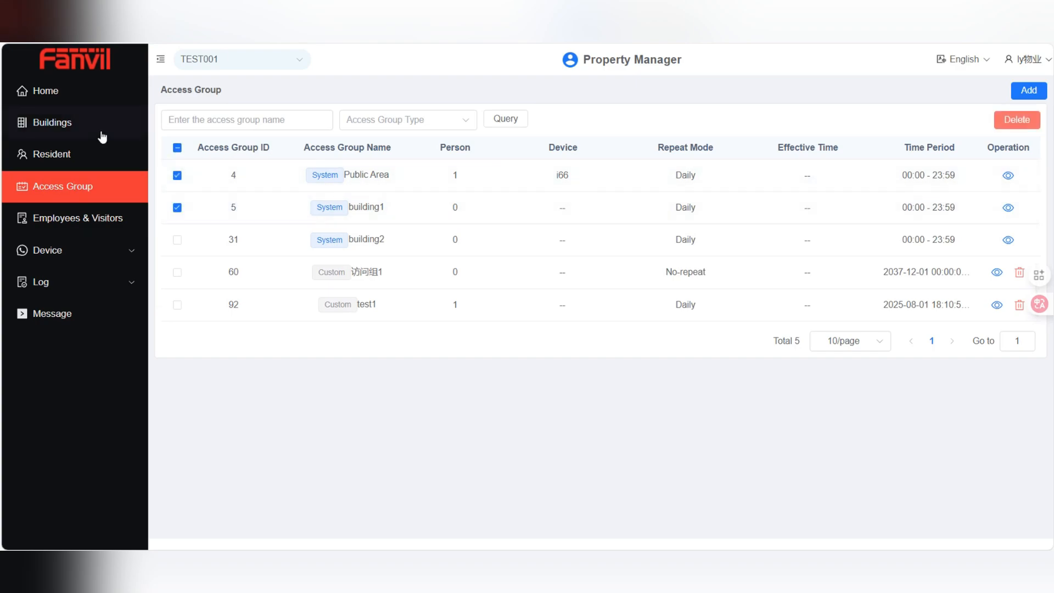
pyautogui.click(77, 156)
pyautogui.click(1006, 116)
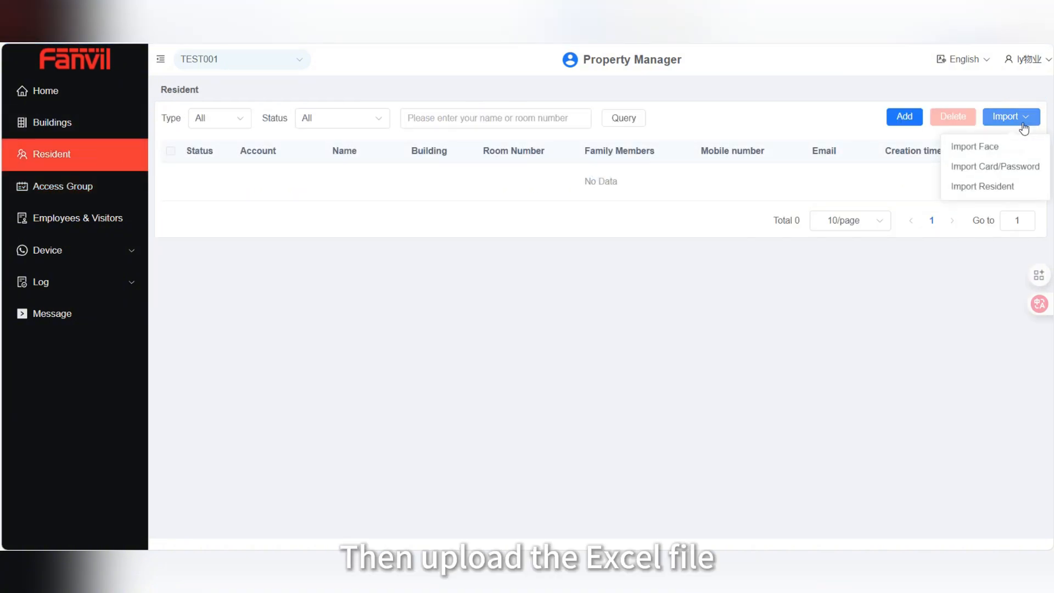
# Upload Community-Resident-Template-EN (1) and submit it to import the rooms 101 and 102 residents
pyautogui.click(999, 187)
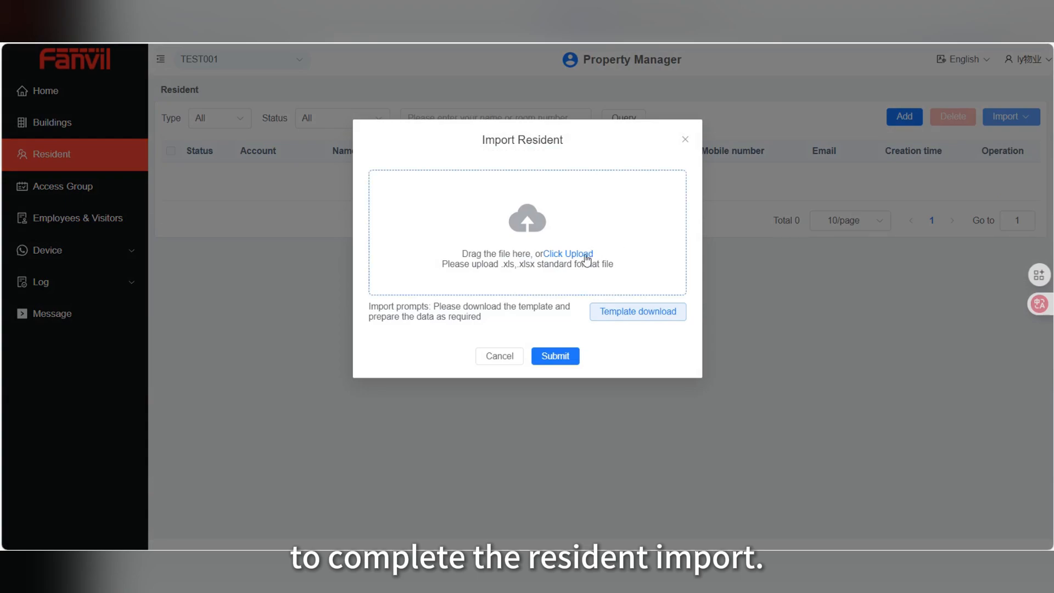
pyautogui.click(593, 253)
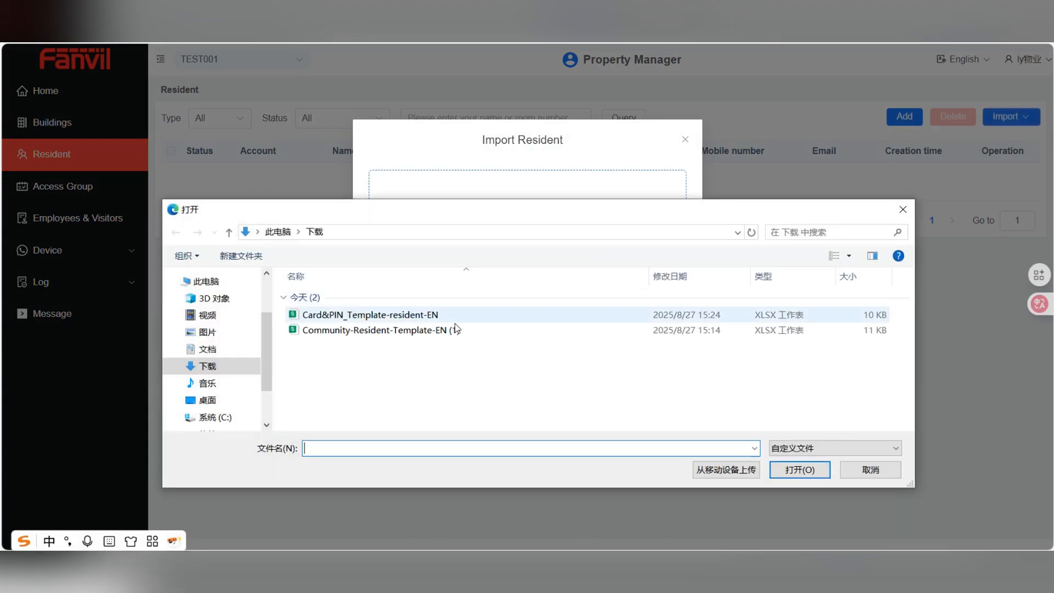
pyautogui.click(442, 336)
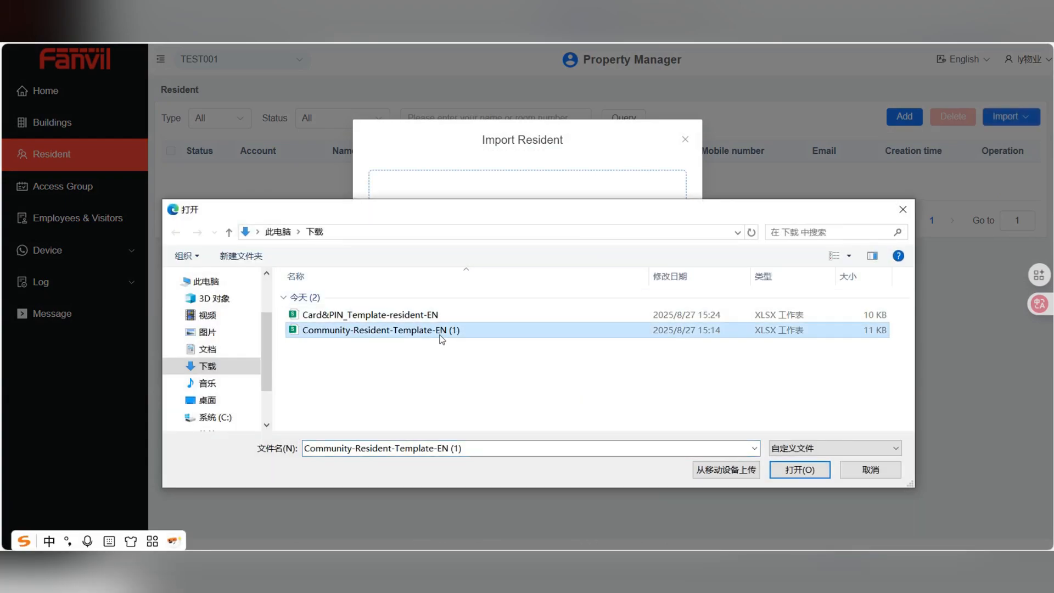
pyautogui.click(818, 470)
pyautogui.click(559, 373)
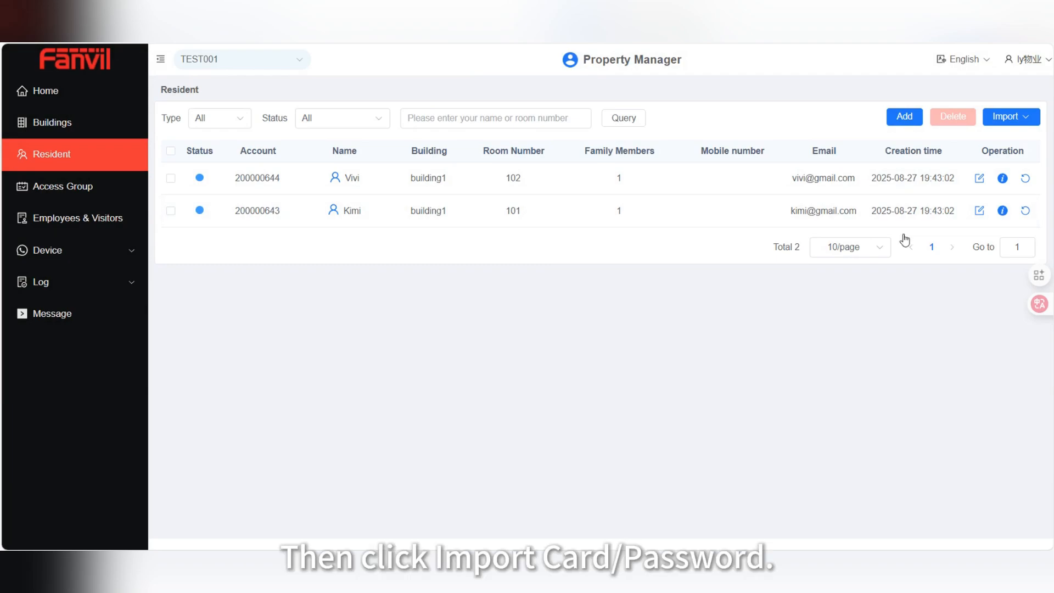
# Start the Card/Password import and open Card&PIN_Template-resident-EN from Downloads
pyautogui.click(1010, 117)
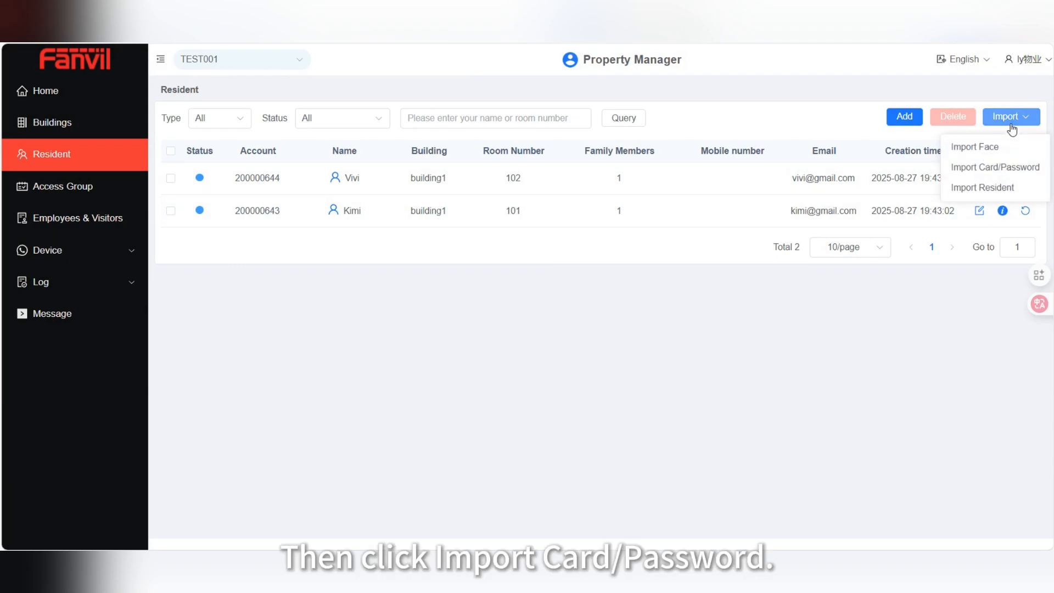
pyautogui.click(998, 167)
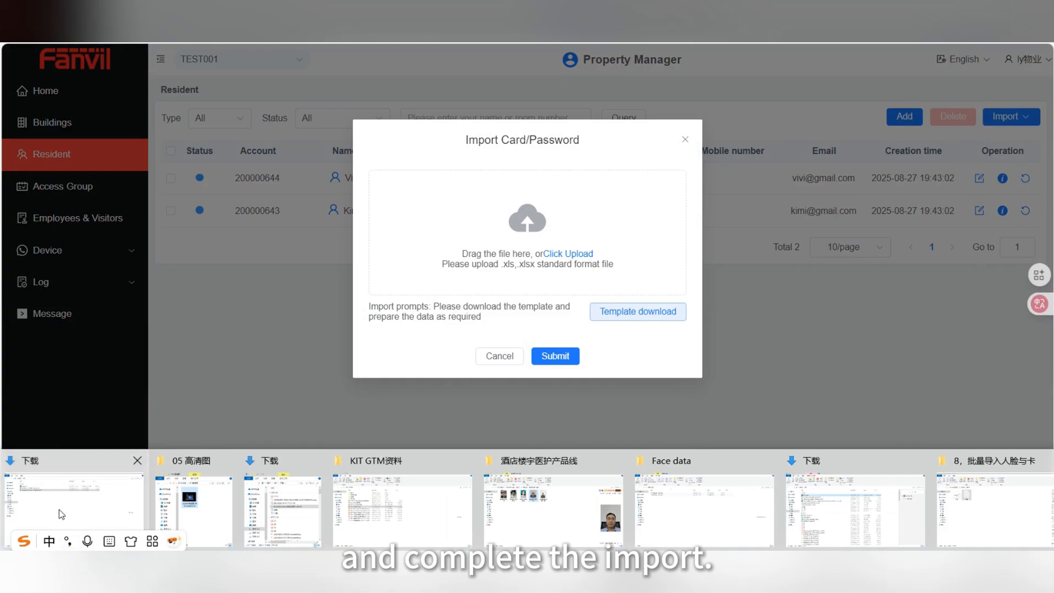
pyautogui.click(62, 513)
pyautogui.doubleClick(221, 94)
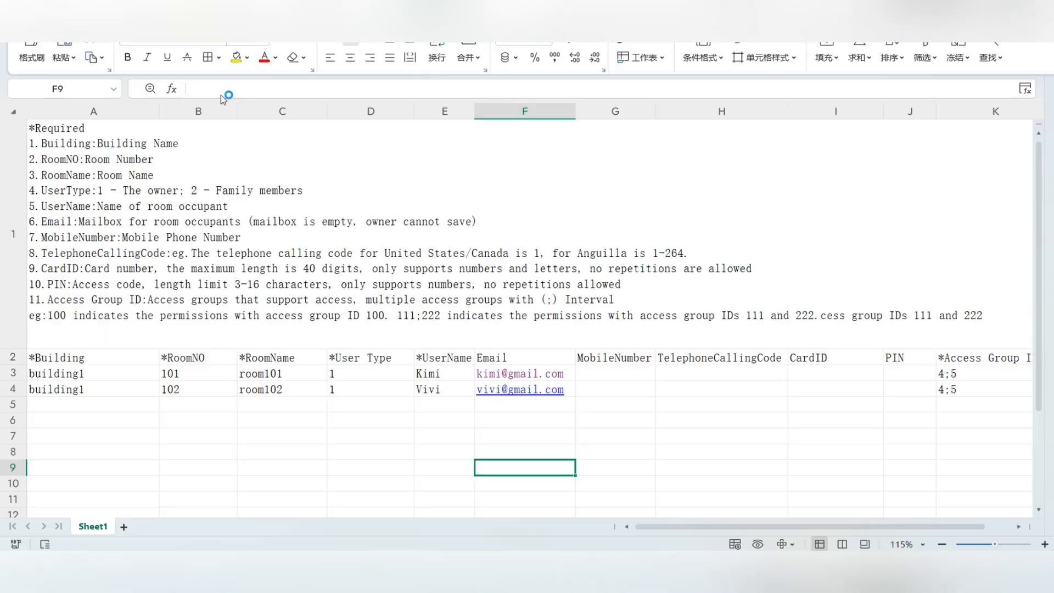
# Review the two residents' rows, their card numbers and PINs, and the CardID and PIN columns
pyautogui.click(306, 362)
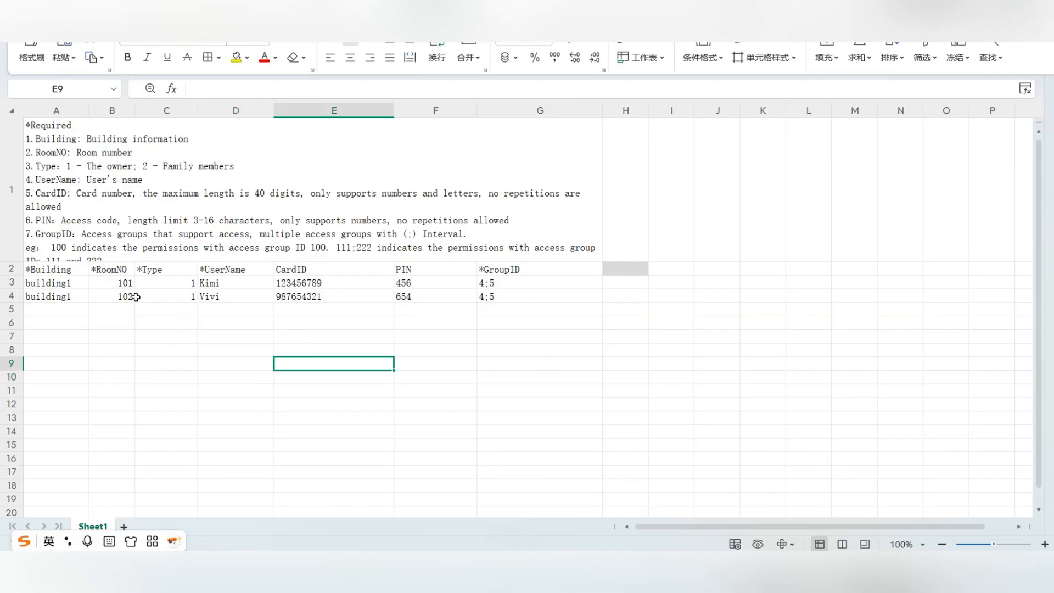
pyautogui.moveTo(48, 285); pyautogui.dragTo(536, 299)
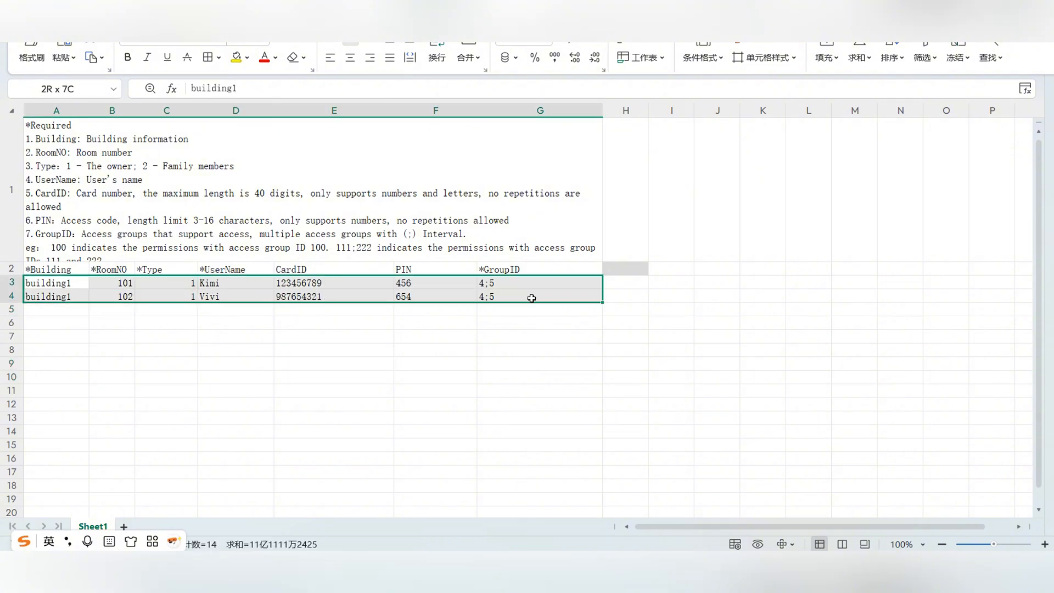
pyautogui.click(449, 363)
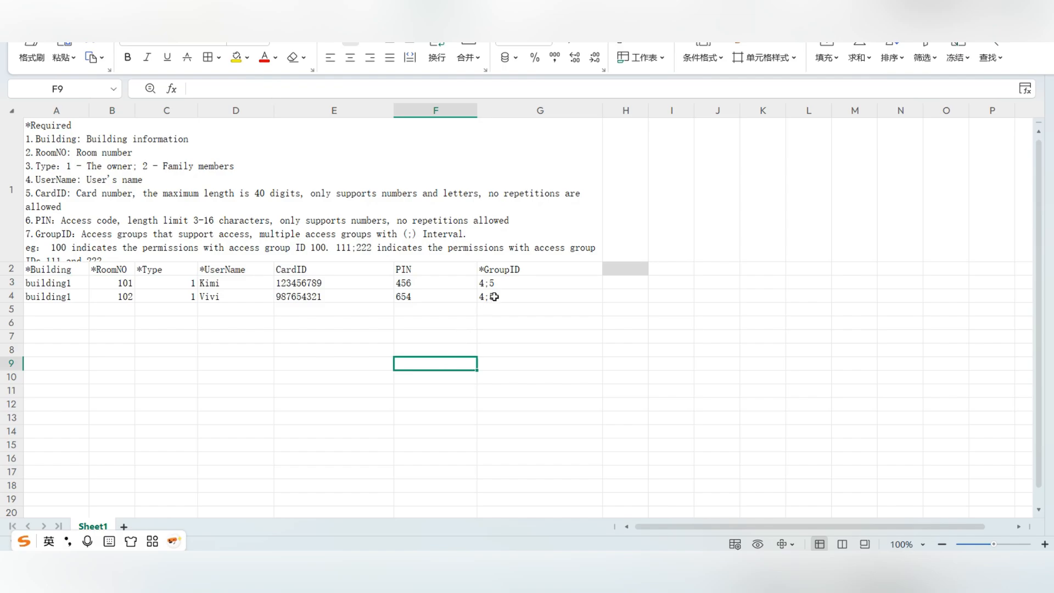
pyautogui.click(312, 296)
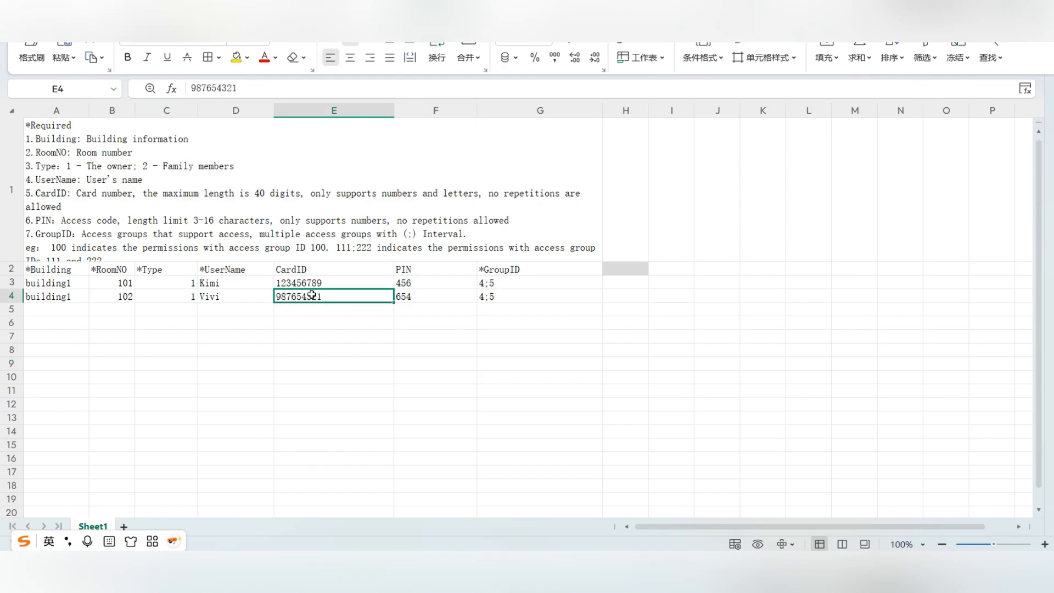
pyautogui.click(408, 286)
pyautogui.click(334, 273)
pyautogui.click(412, 274)
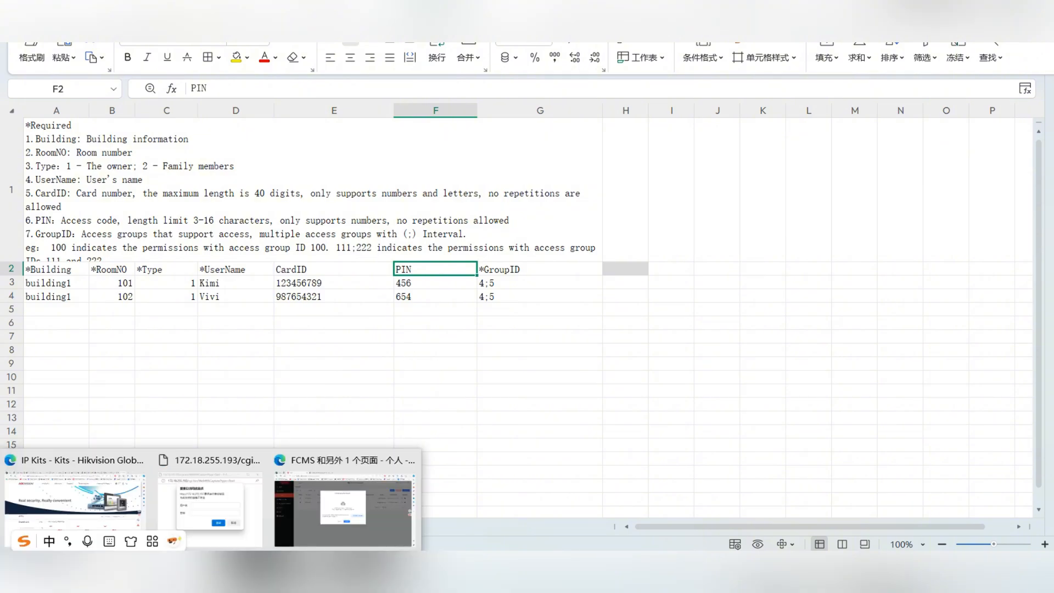
# Upload Card&PIN_Template-resident-EN.xlsx and submit the card and PIN import
pyautogui.click(349, 508)
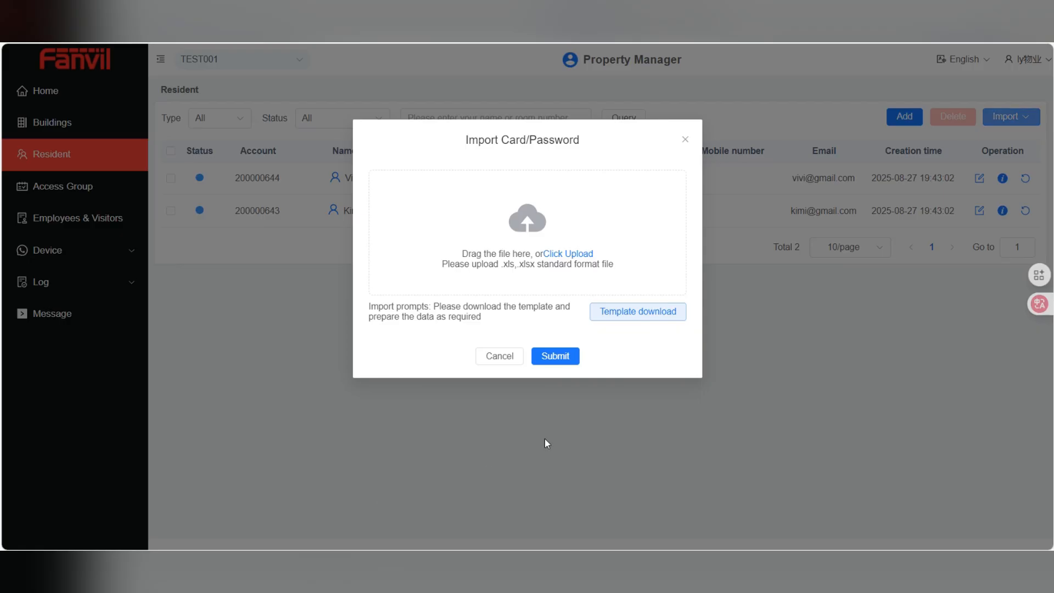
pyautogui.click(568, 254)
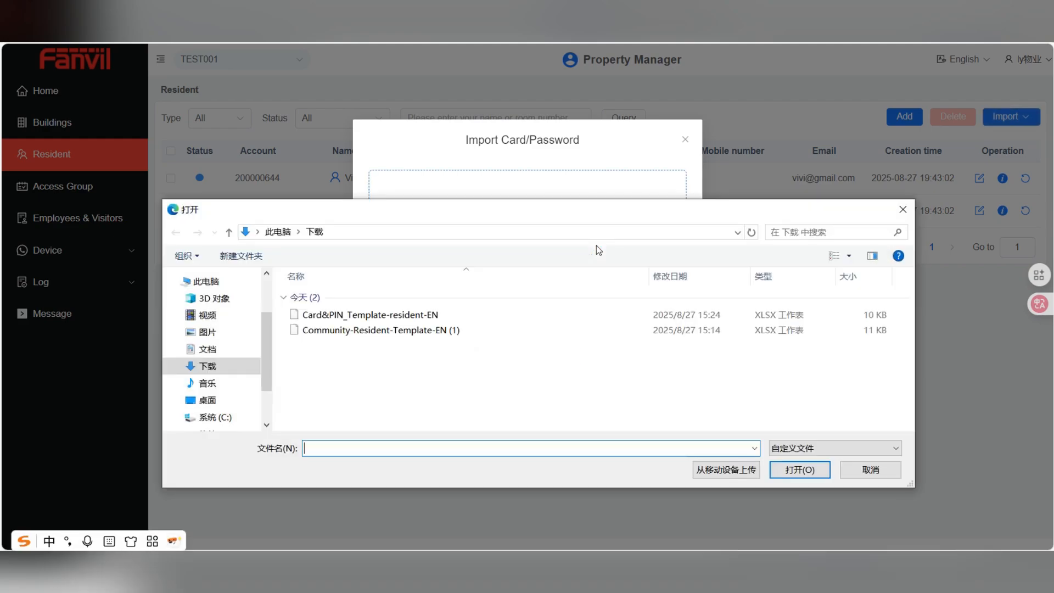
pyautogui.click(420, 314)
pyautogui.click(800, 469)
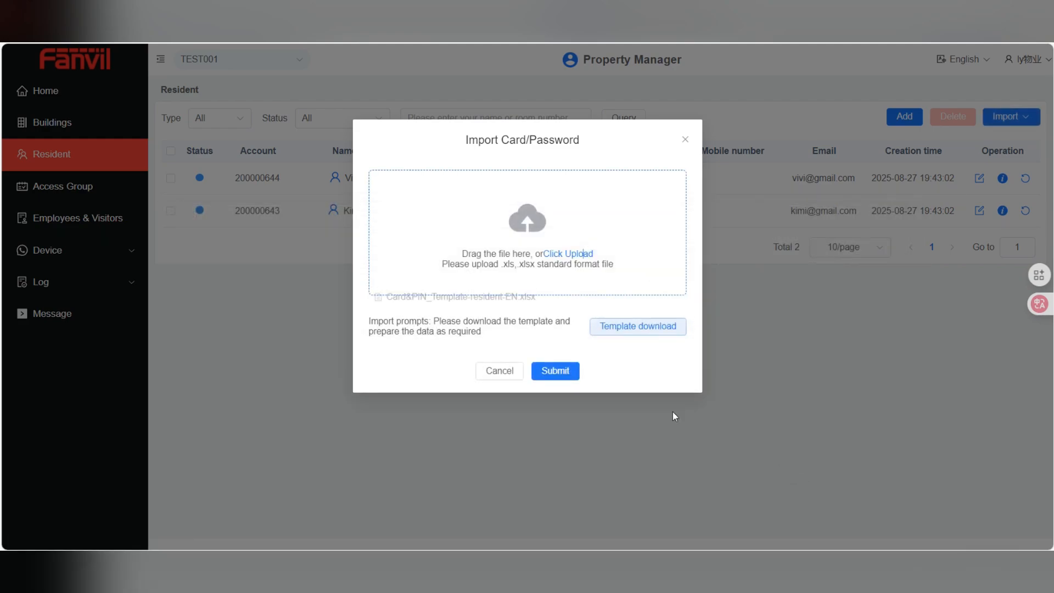
pyautogui.click(557, 371)
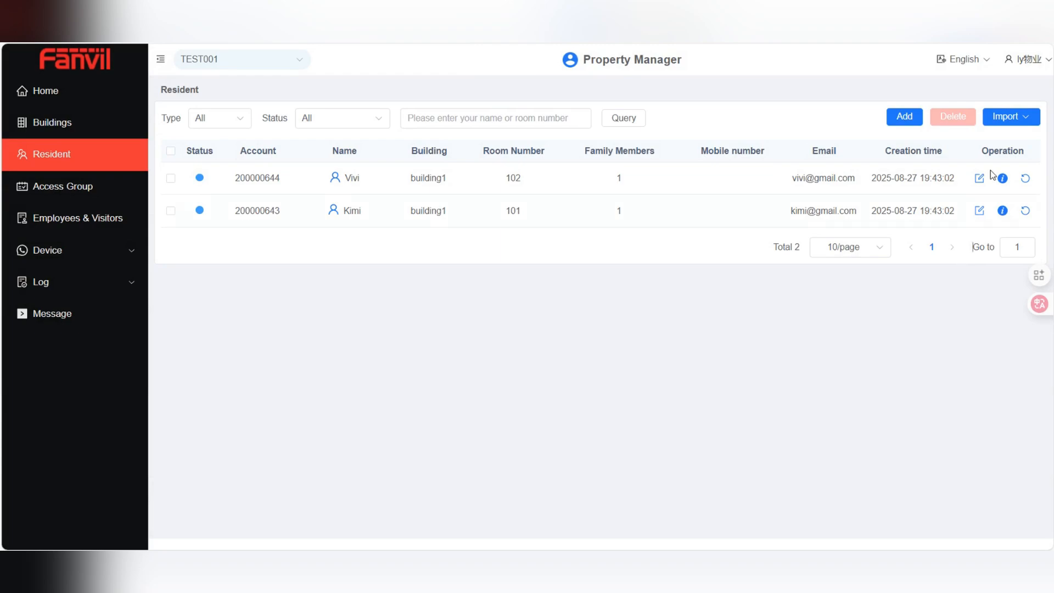
pyautogui.click(1020, 120)
pyautogui.click(1005, 147)
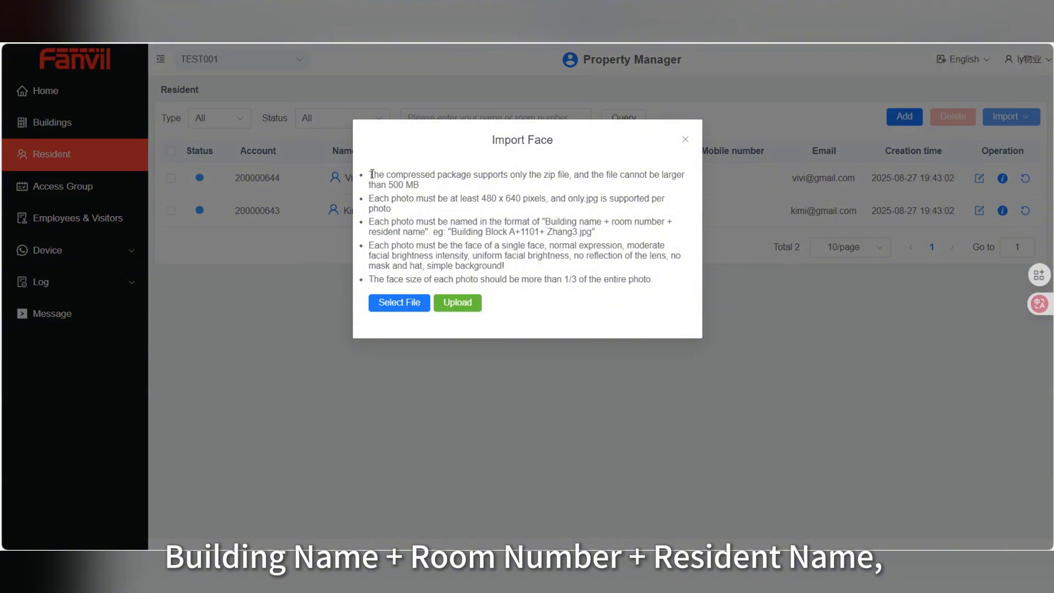
pyautogui.moveTo(546, 222); pyautogui.dragTo(427, 232)
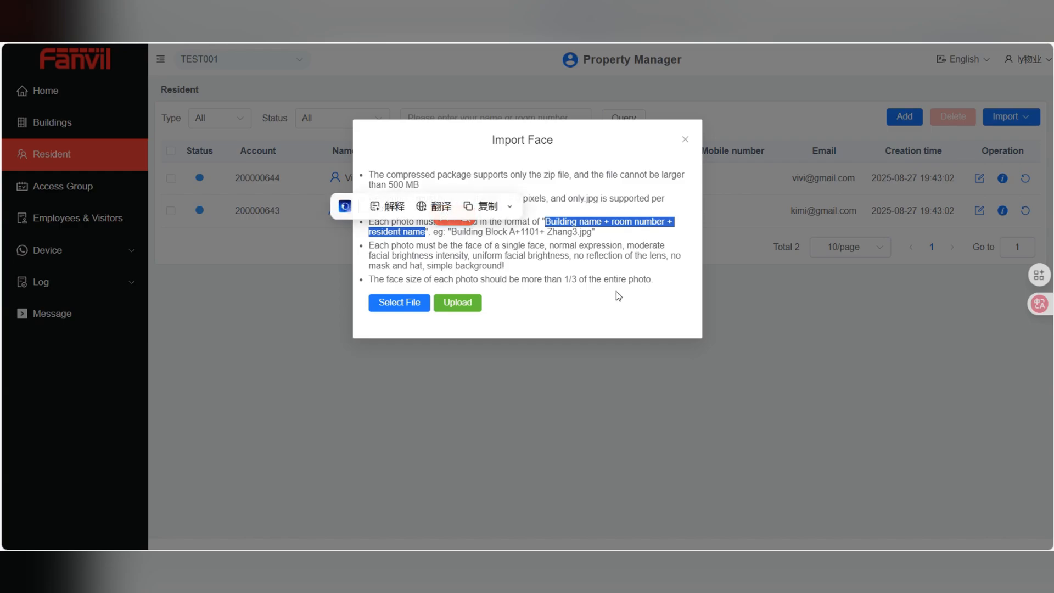
pyautogui.click(608, 271)
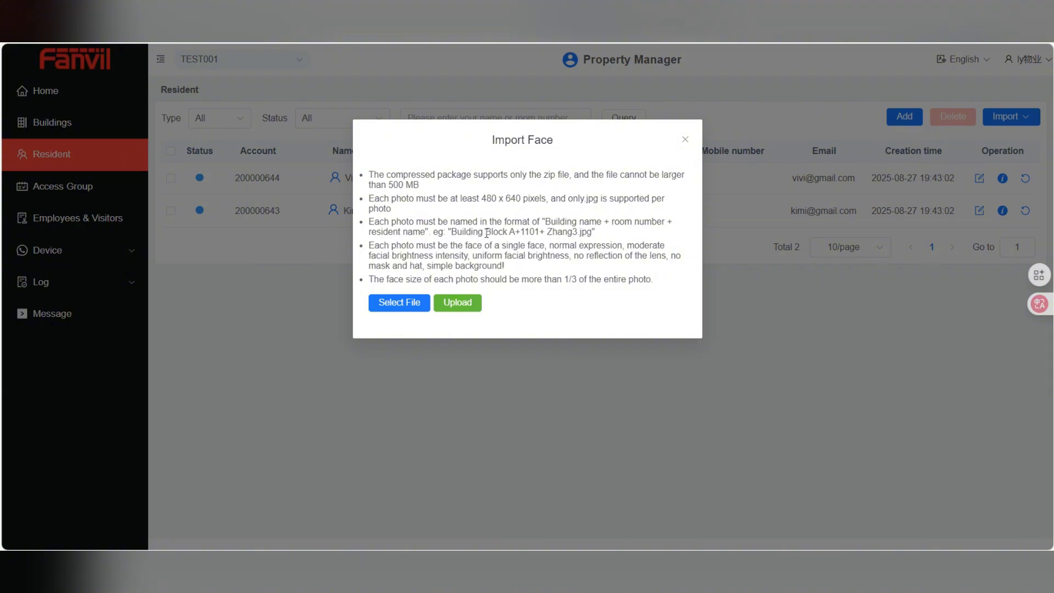
pyautogui.click(581, 233)
pyautogui.moveTo(515, 175); pyautogui.dragTo(570, 175)
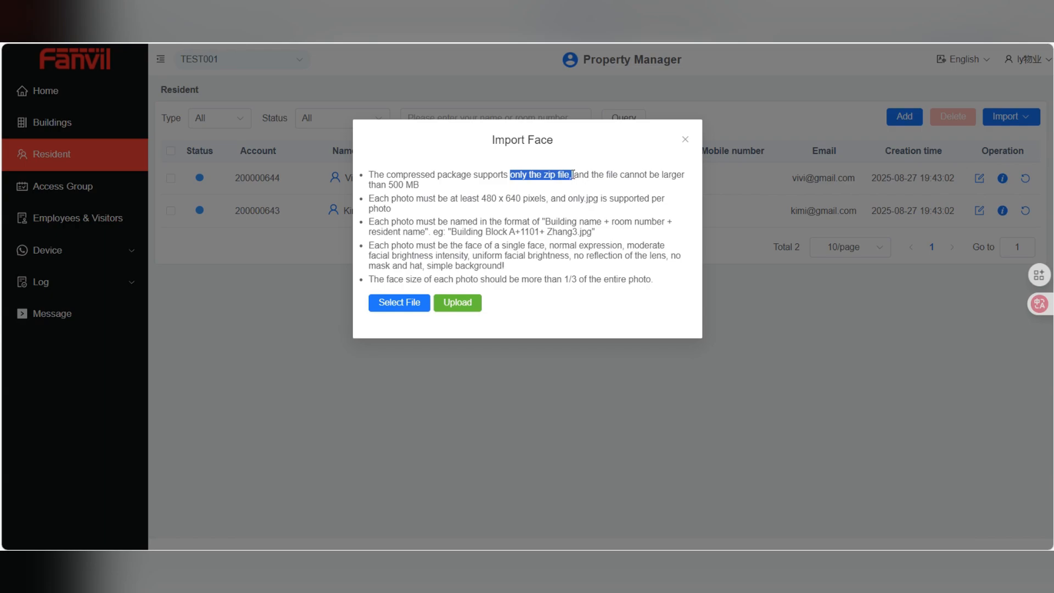
pyautogui.click(638, 210)
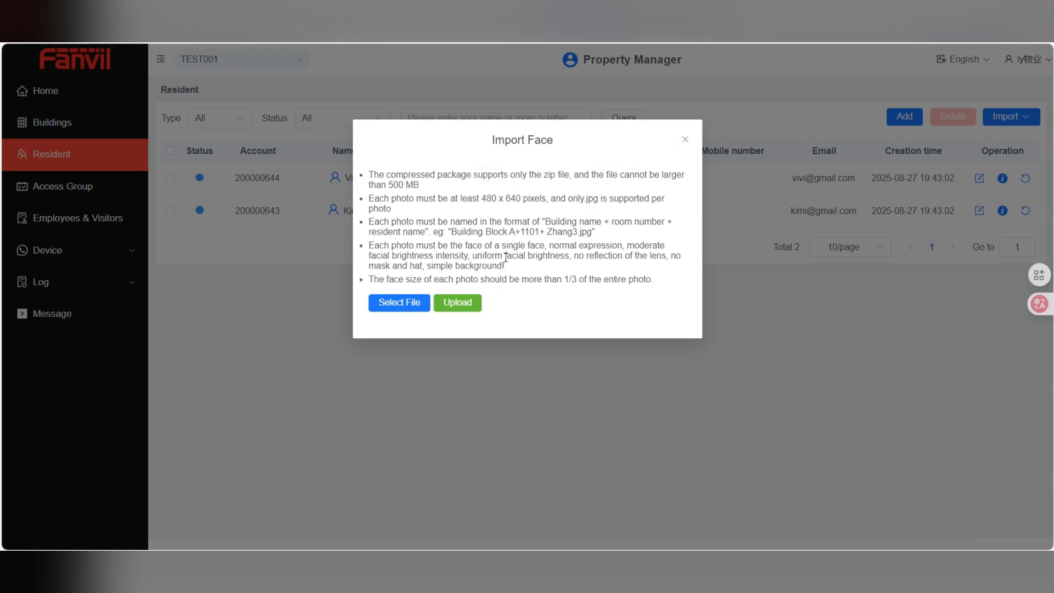
pyautogui.click(246, 397)
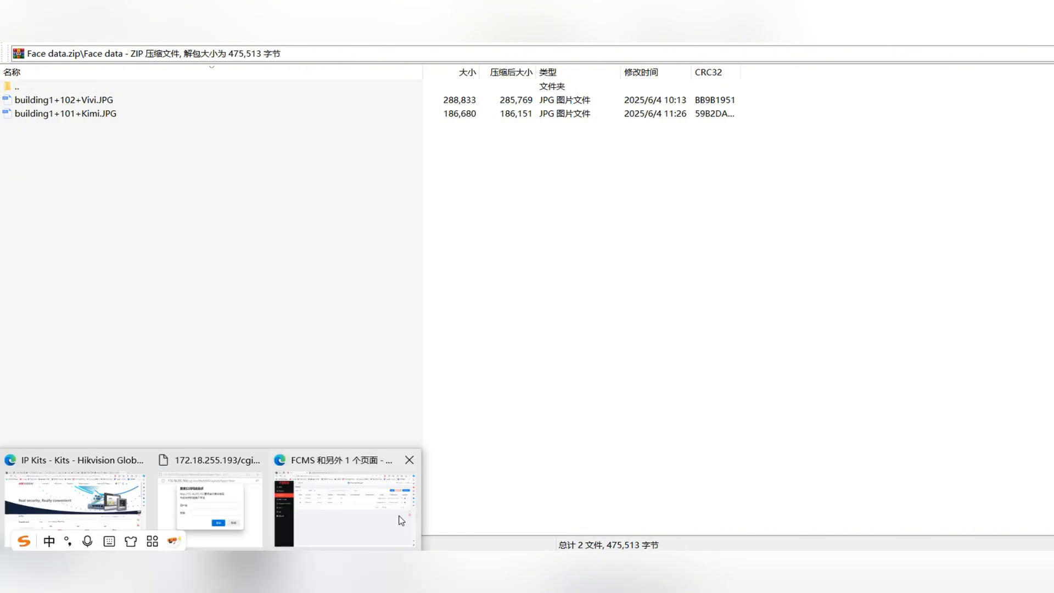
# Return from WinRAR to the Fanvil resident page
pyautogui.click(401, 506)
# Upload Face data.zip through Import Face and confirm the Success Count of 2
pyautogui.click(1005, 116)
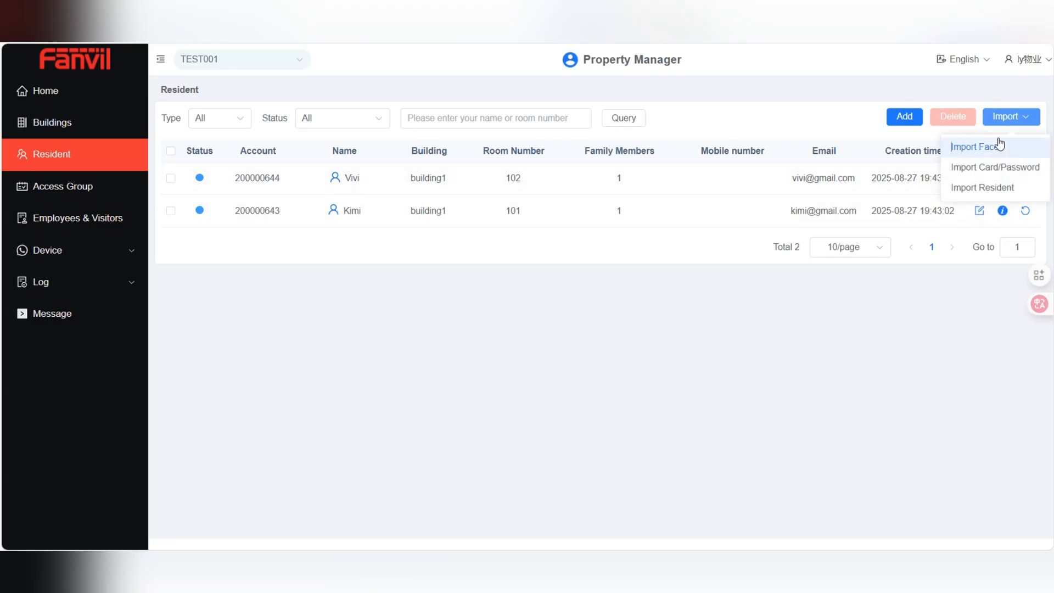
pyautogui.click(999, 145)
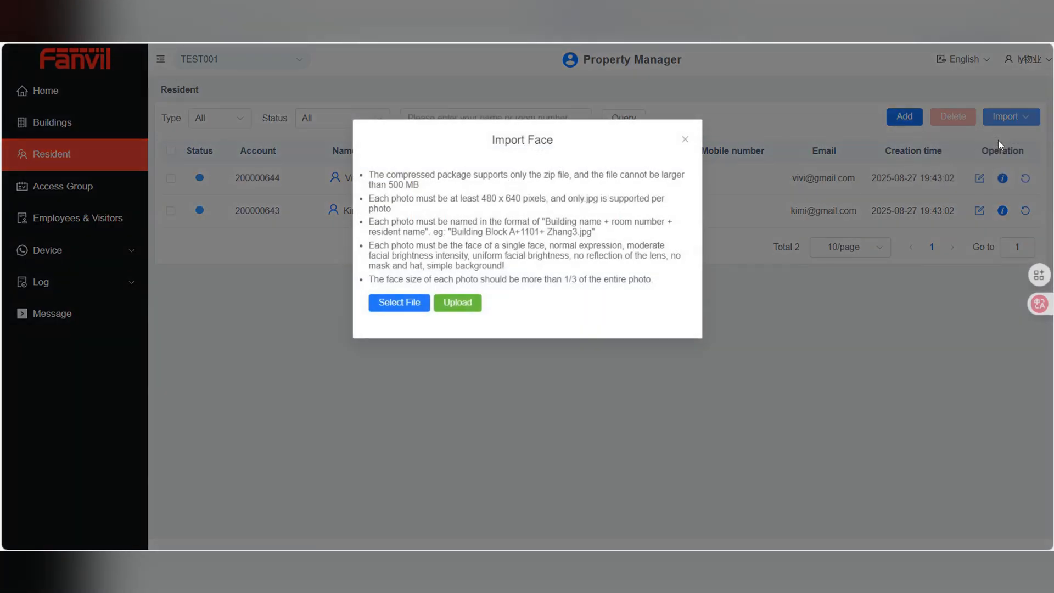
pyautogui.click(389, 304)
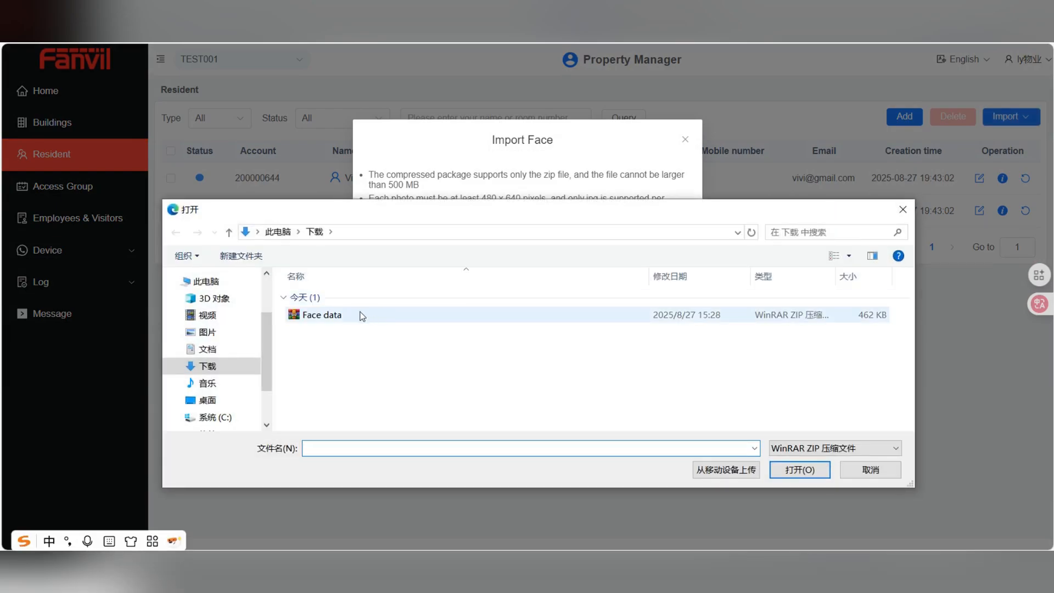
pyautogui.click(339, 317)
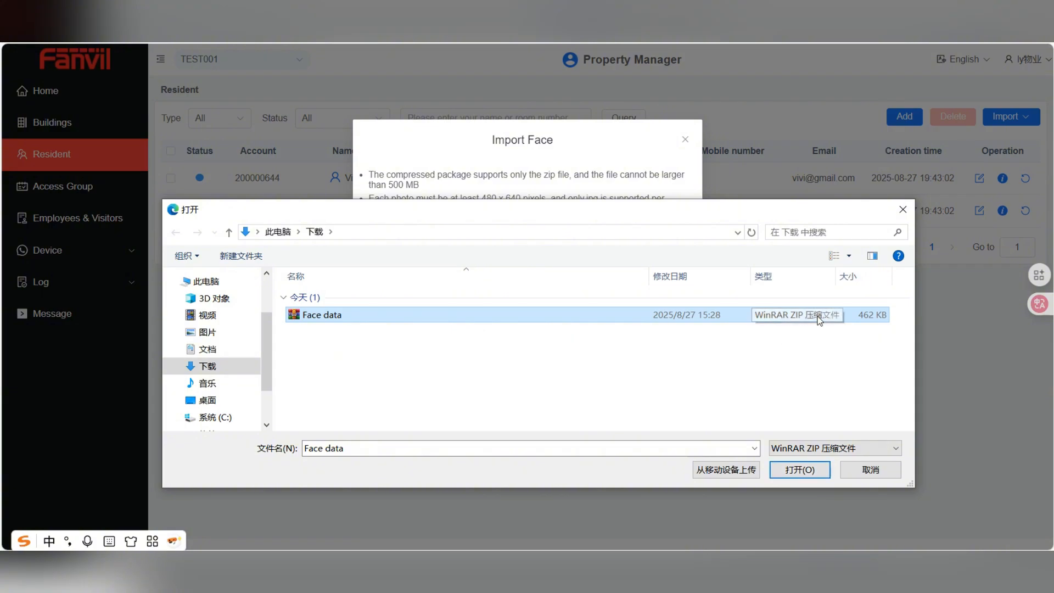
pyautogui.click(794, 471)
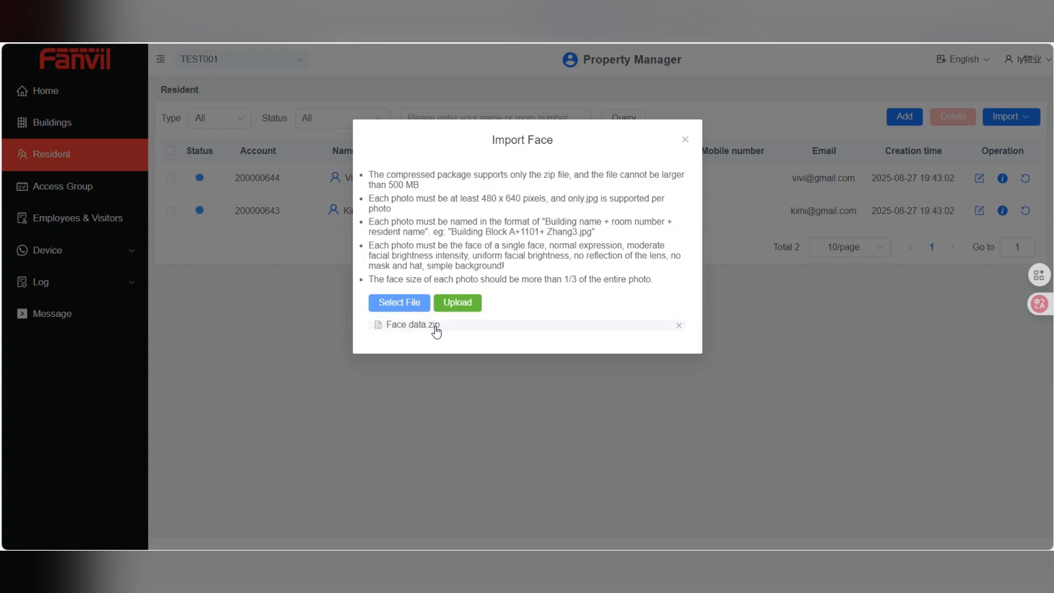
pyautogui.click(463, 304)
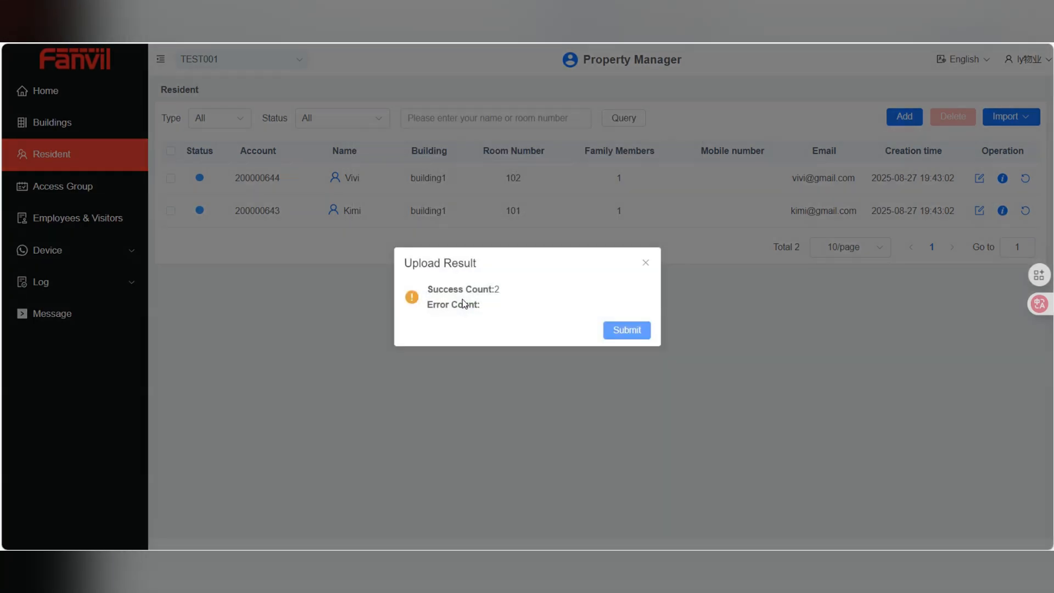
pyautogui.moveTo(437, 294); pyautogui.dragTo(515, 291)
pyautogui.click(554, 324)
# Dismiss the upload result and inspect the room 102 resident's card number and face photo
pyautogui.click(635, 332)
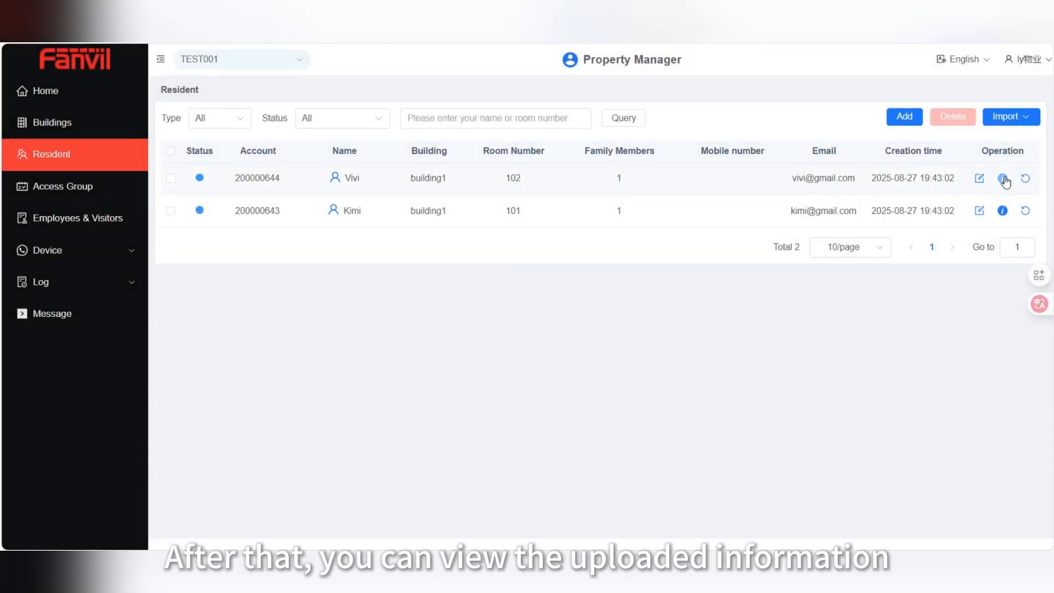
pyautogui.click(1003, 179)
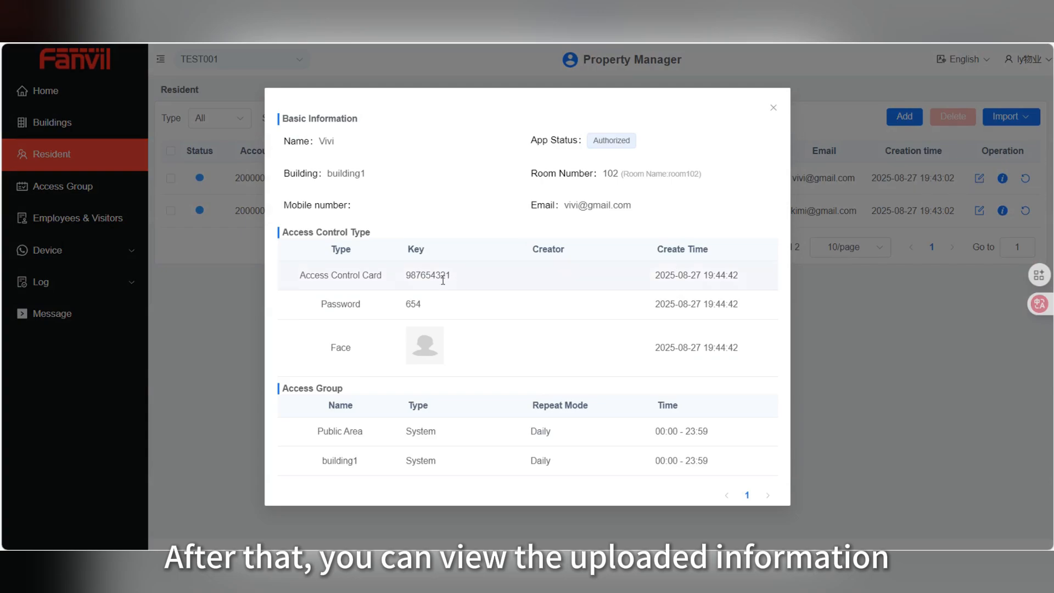
pyautogui.moveTo(450, 275); pyautogui.dragTo(406, 305)
pyautogui.click(466, 349)
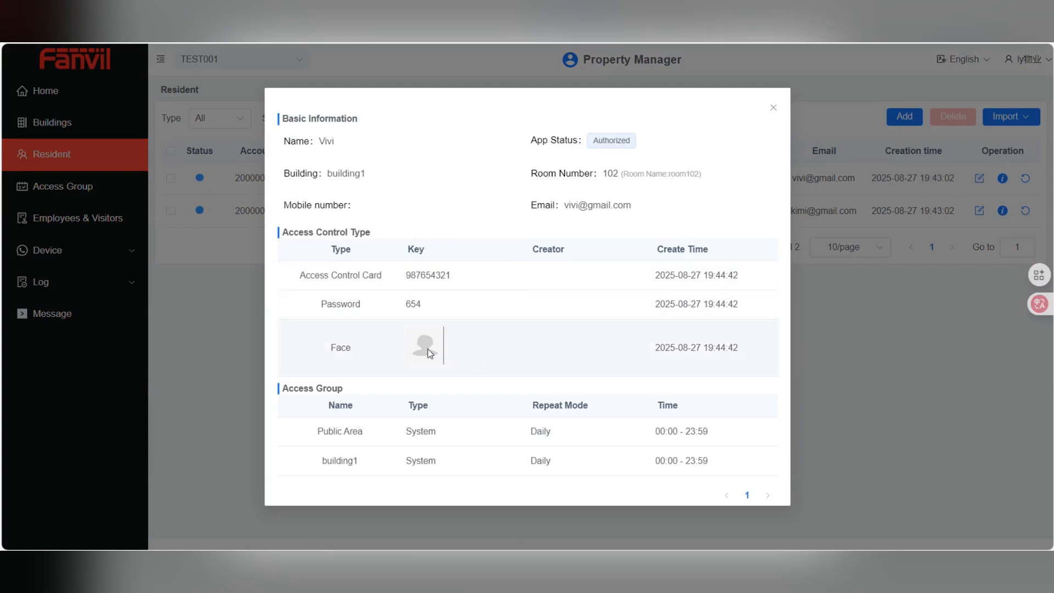